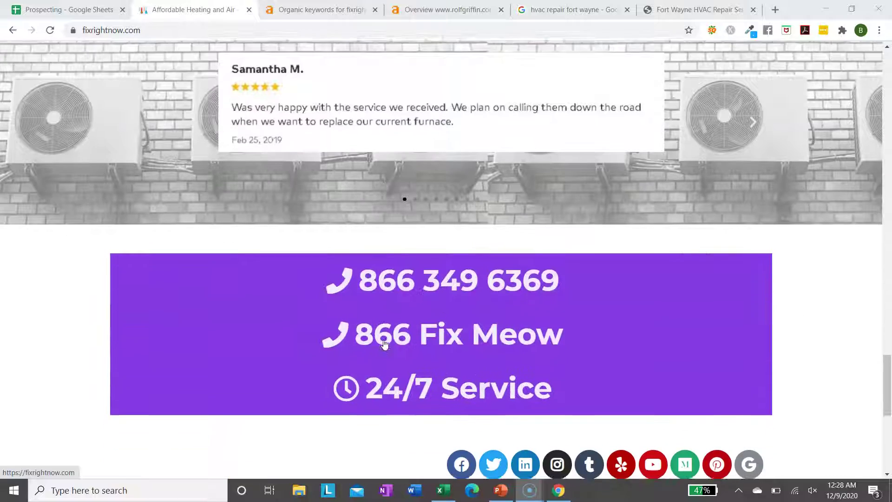
Examine the fixrightnow.com homepage header with its large logo and the navigation links beneath it.
scroll(385, 345, "up", 15)
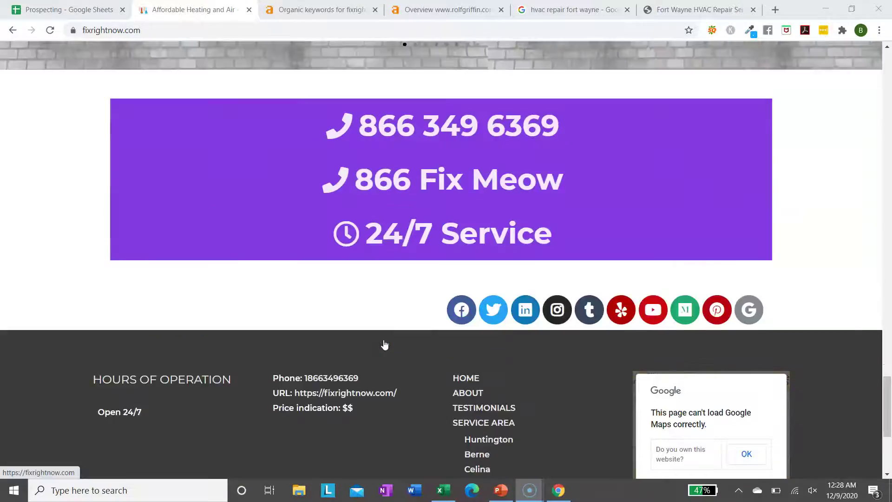
scroll(385, 344, "up", 10)
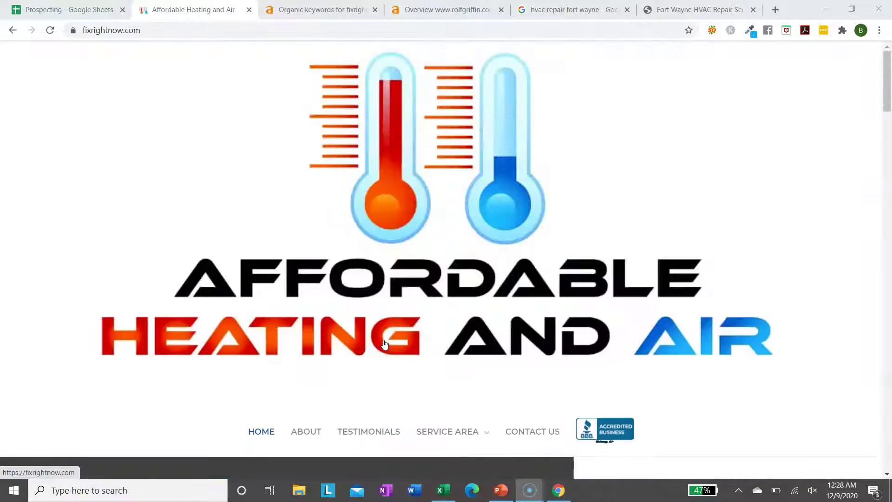
left_click(546, 332)
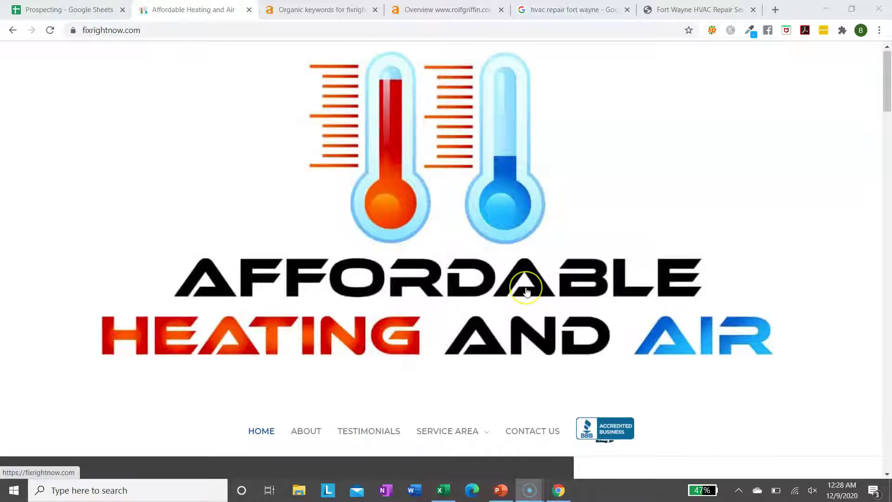
scroll(525, 293, "down", 5)
scroll(527, 292, "up", 4)
scroll(526, 292, "up", 1)
left_click(458, 159)
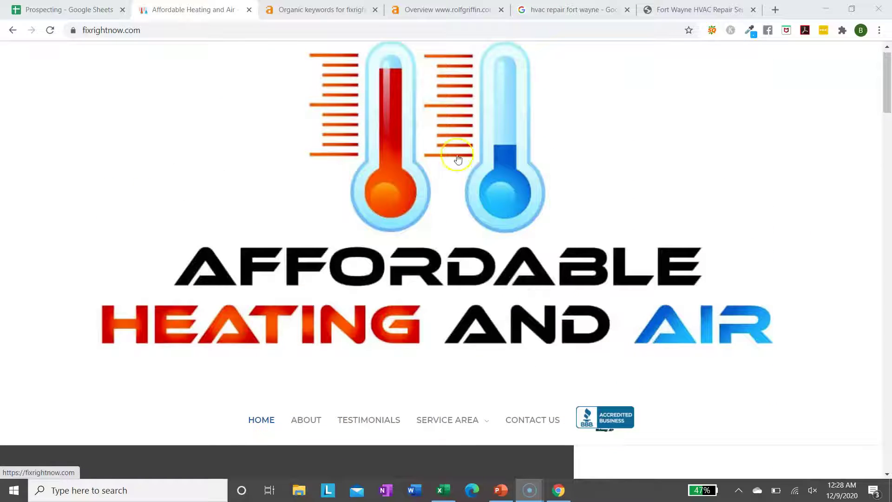
scroll(363, 265, "up", 1)
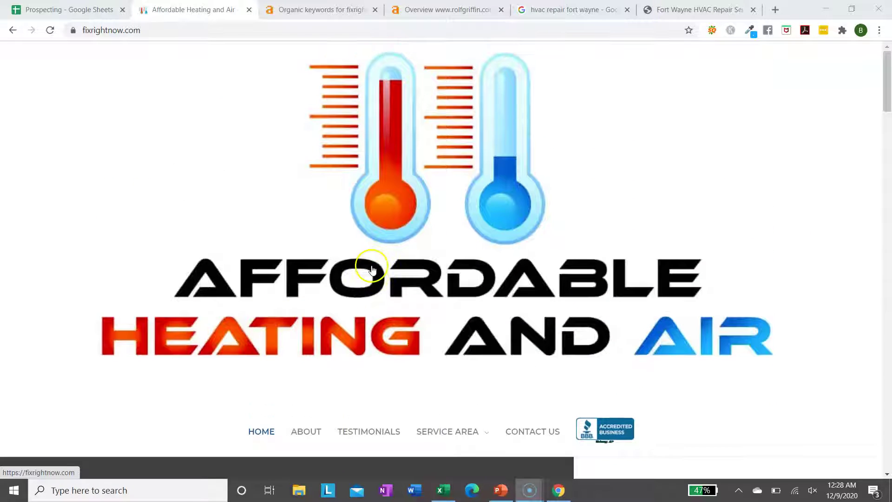
Examine the Request a Free Quote form and the sale banner beside it on the homepage.
scroll(390, 260, "down", 8)
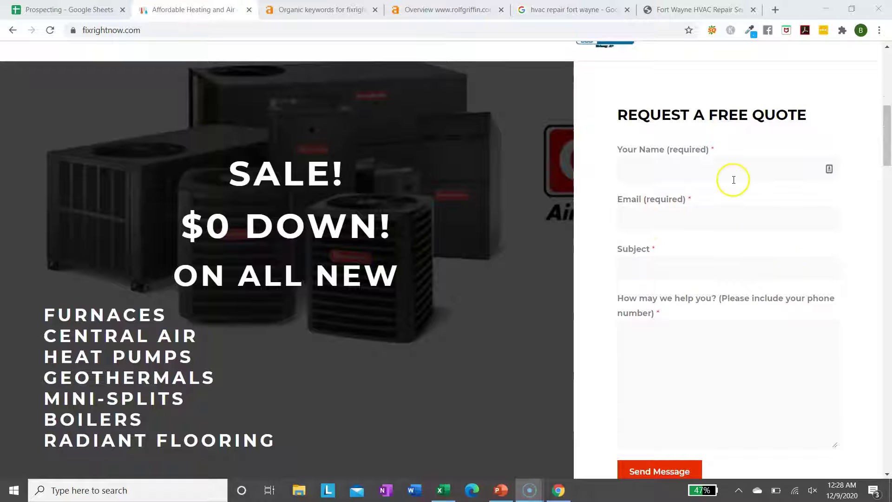
left_click(612, 93)
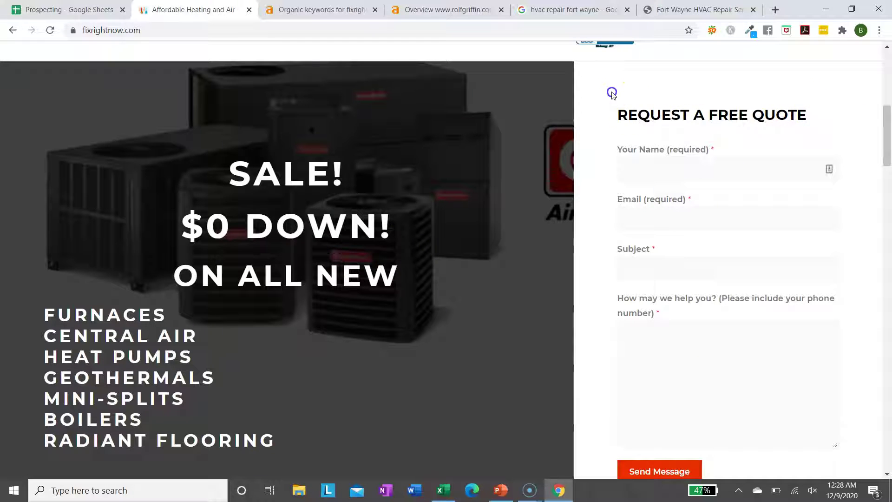
left_click_drag(612, 93, 754, 302)
left_click(800, 407)
scroll(799, 408, "down", 2)
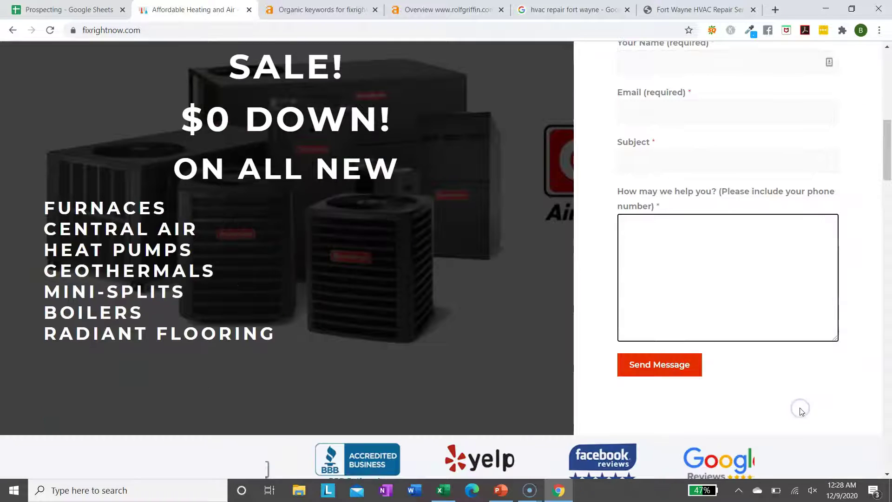
Check how far the oversized homepage header pushes the quote form down the page.
scroll(723, 266, "up", 10)
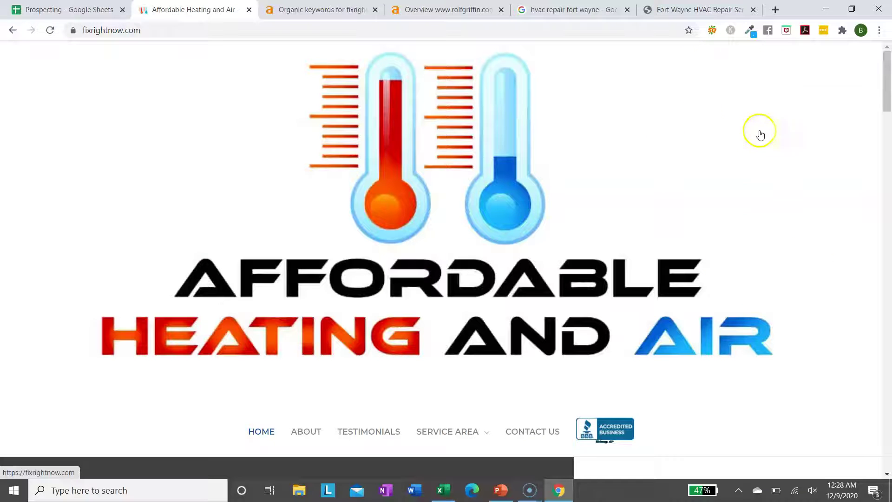
scroll(577, 243, "down", 2)
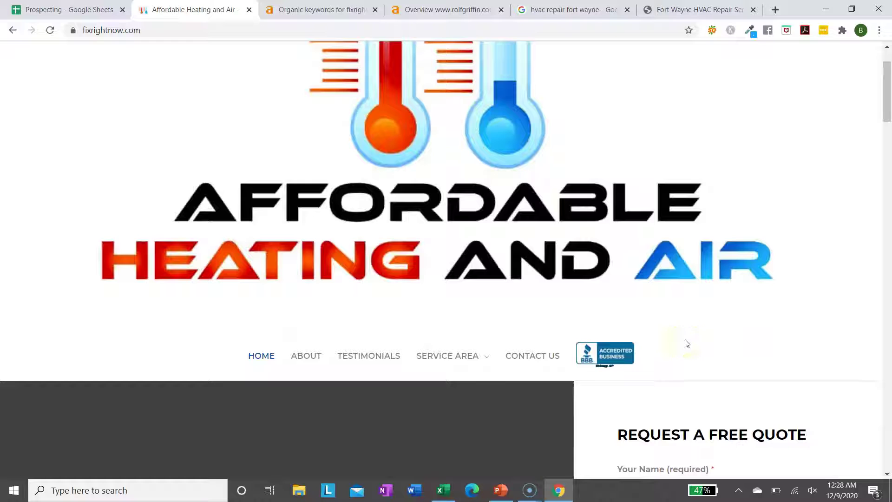
scroll(697, 349, "down", 1)
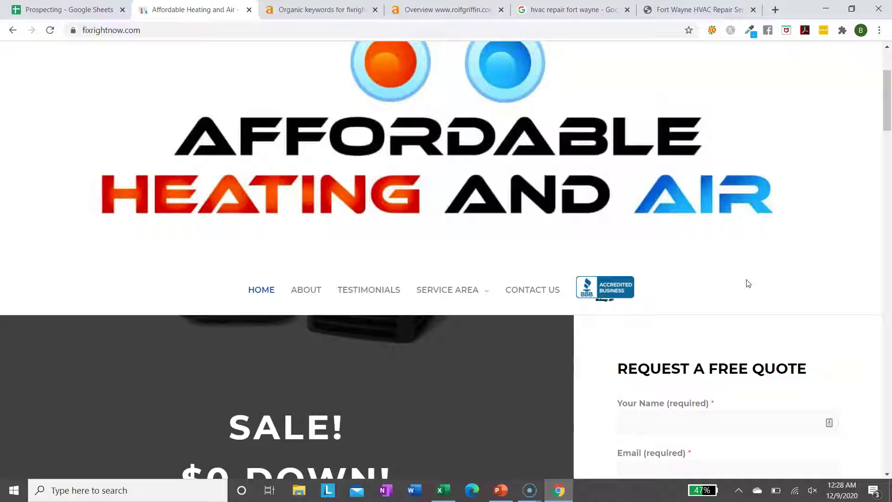
scroll(724, 320, "down", 2)
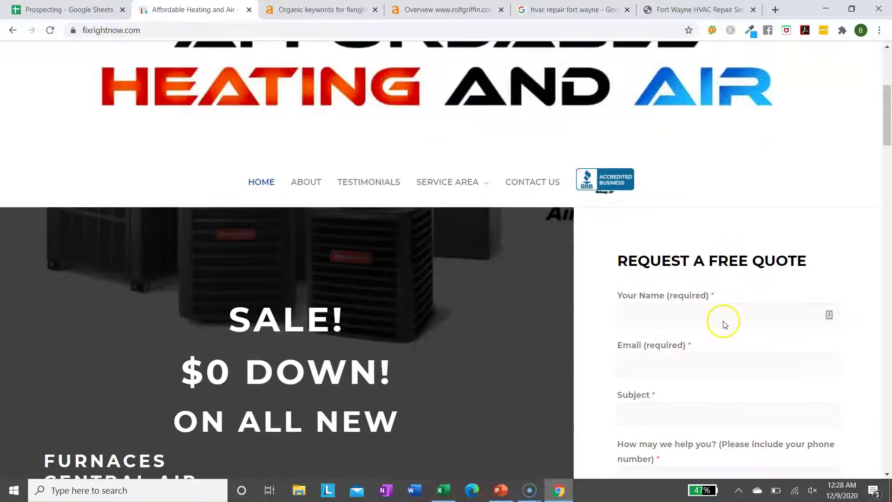
Find the purple contact block near the end of the homepage and highlight its phone number.
scroll(724, 321, "down", 12)
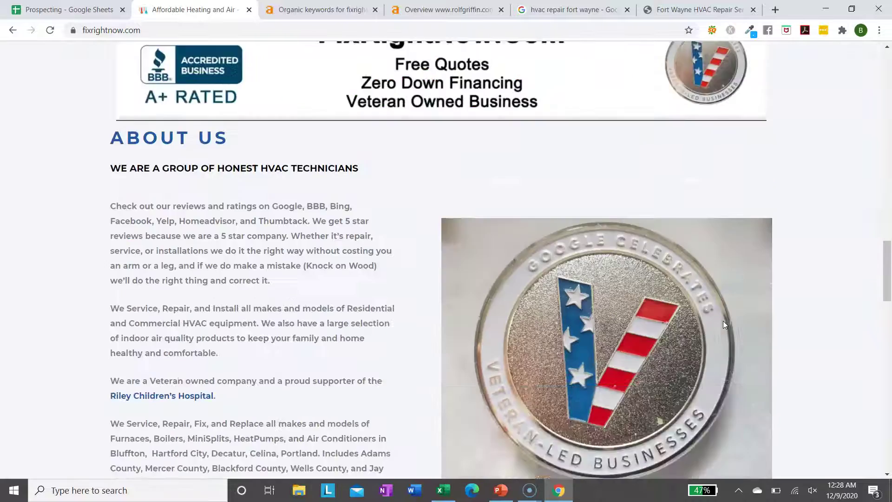
scroll(723, 325, "down", 20)
scroll(723, 321, "up", 8)
left_click(451, 206)
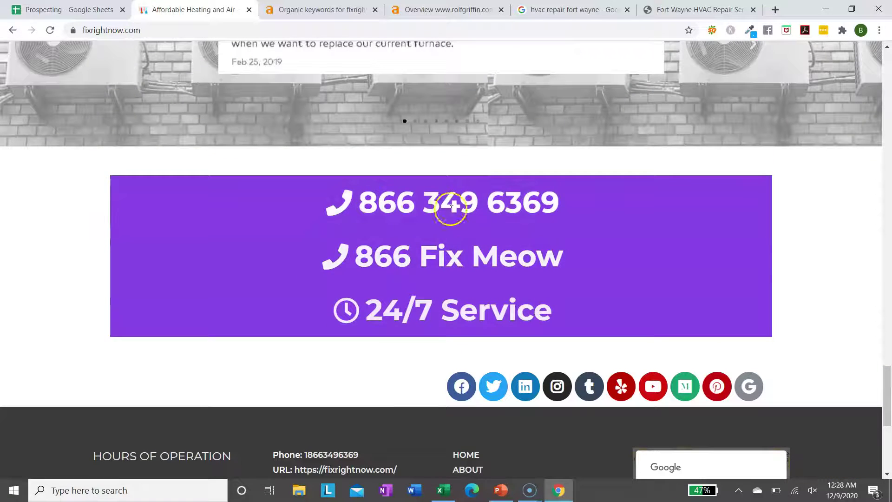
left_click_drag(346, 206, 568, 213)
triple_click(493, 208)
double_click(492, 208)
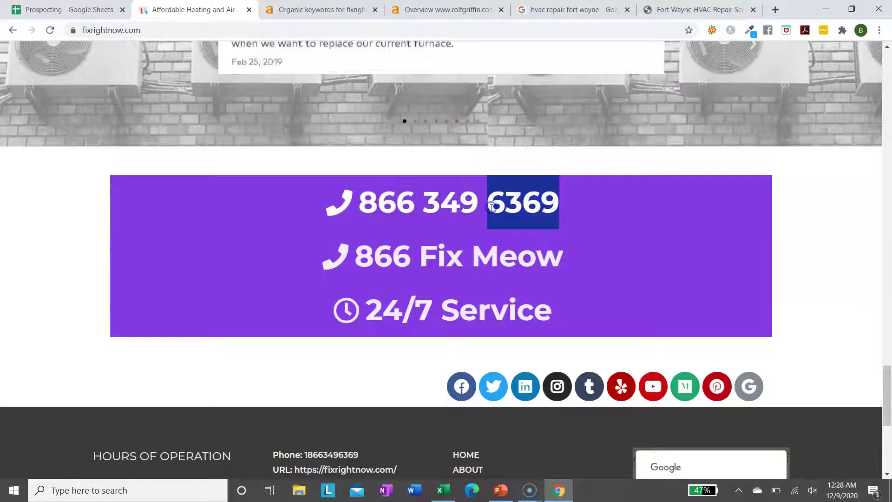
left_click(589, 205)
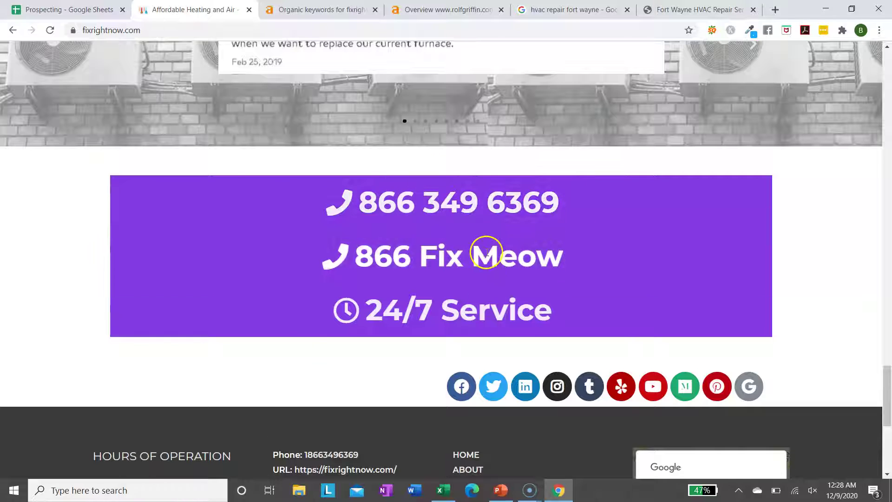
Inspect the social links, phone number, service area list and embedded map in the homepage footer.
scroll(484, 251, "down", 7)
scroll(486, 253, "up", 2)
scroll(456, 209, "up", 1)
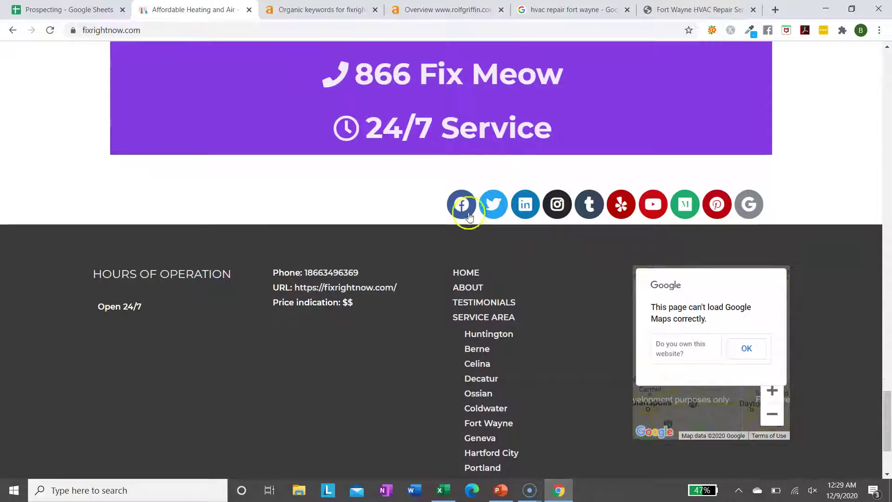
scroll(418, 159, "up", 1)
scroll(465, 176, "down", 2)
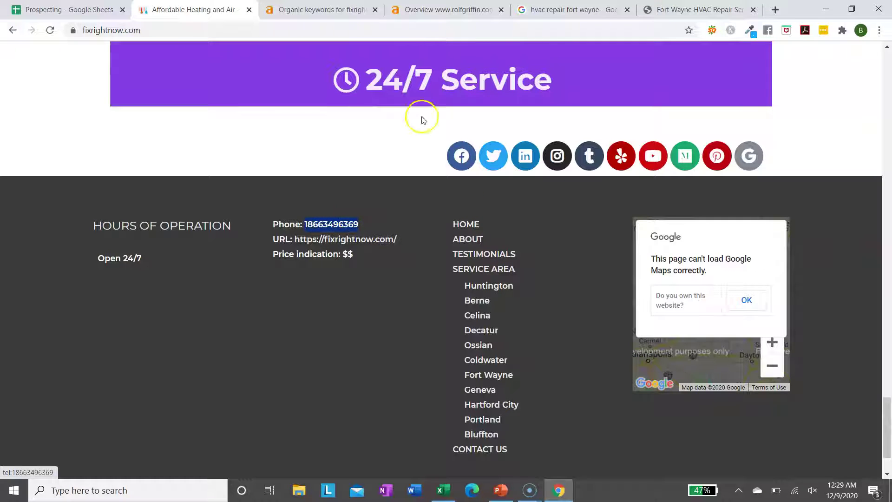
scroll(470, 56, "down", 1)
left_click(361, 154)
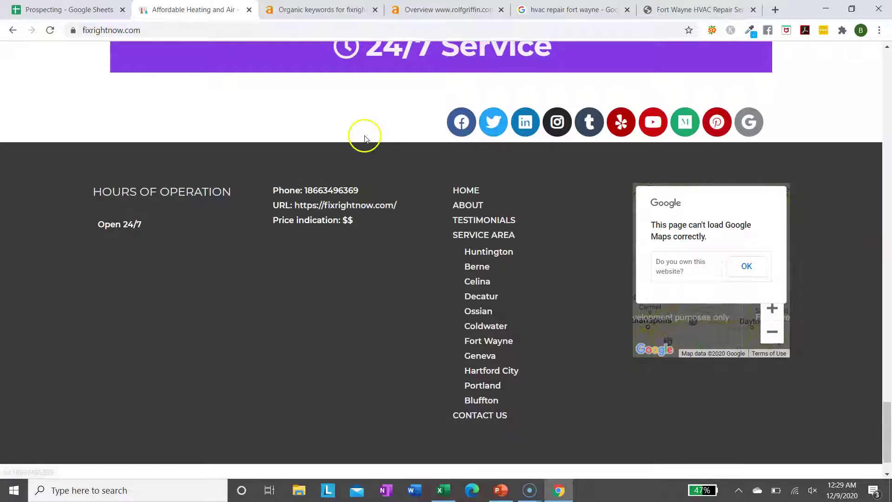
Review the homepage's review badges, company video and About Us section.
scroll(365, 133, "up", 15)
scroll(366, 133, "up", 4)
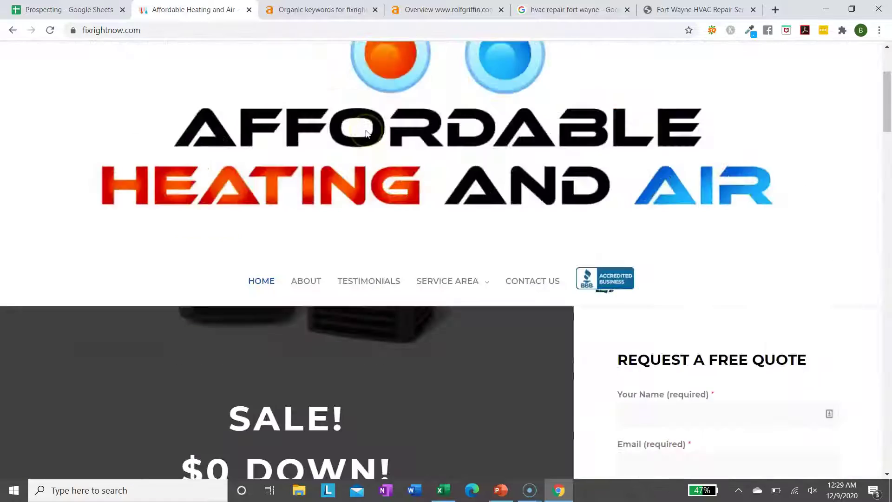
scroll(576, 273, "down", 12)
scroll(655, 249, "down", 12)
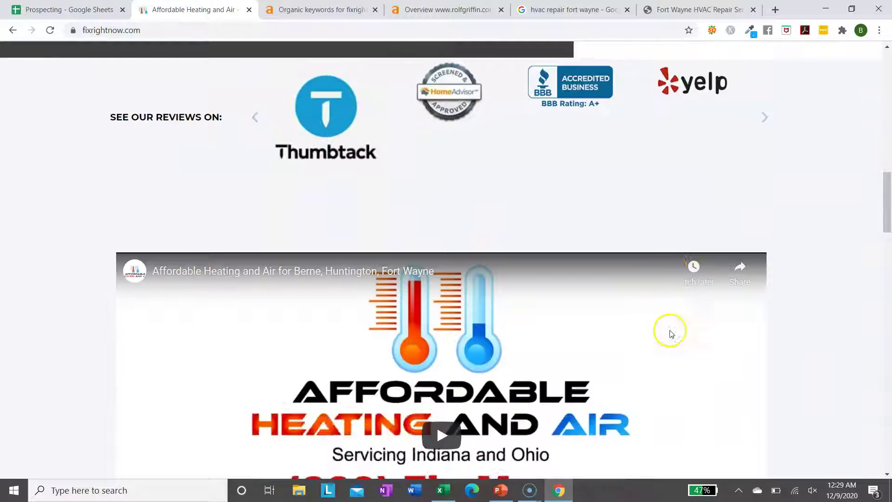
scroll(486, 355, "down", 7)
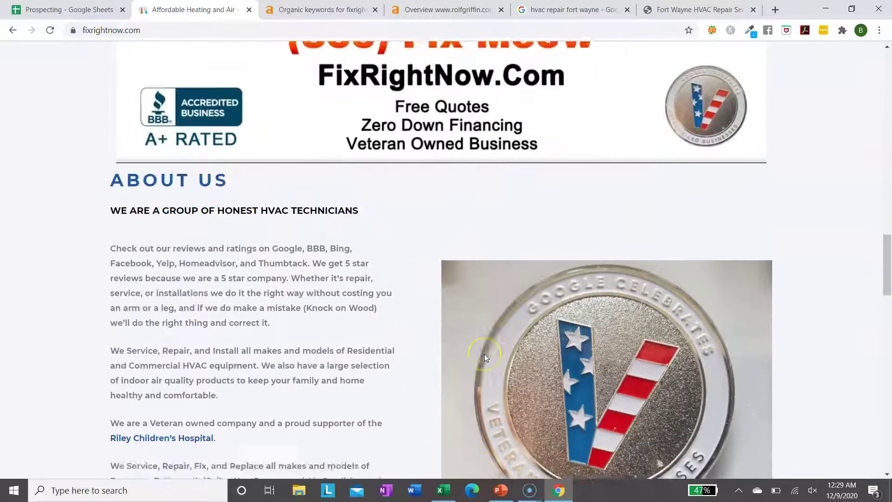
scroll(484, 355, "up", 12)
scroll(484, 356, "up", 5)
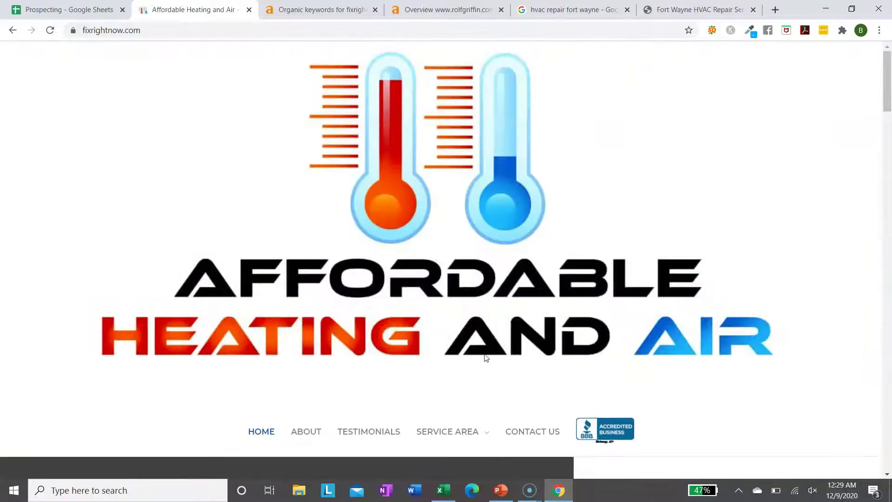
Open the site's About page and review its company description and technician qualifications.
left_click(309, 428)
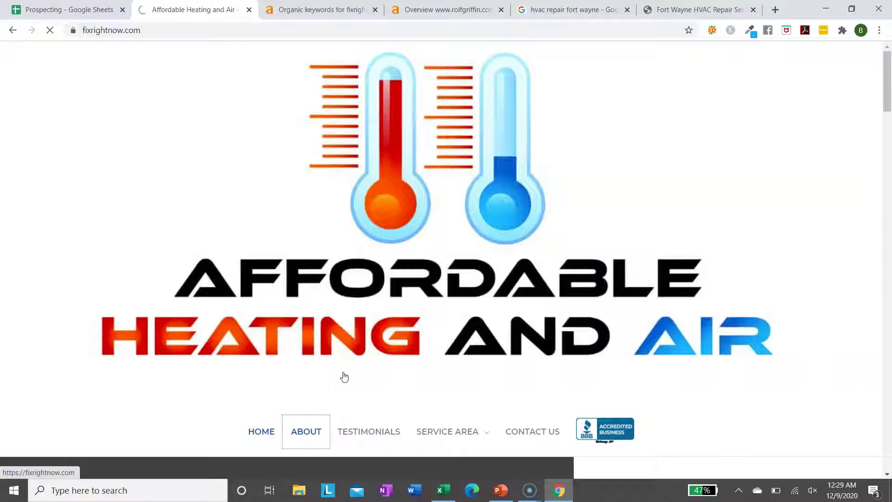
scroll(344, 377, "down", 3)
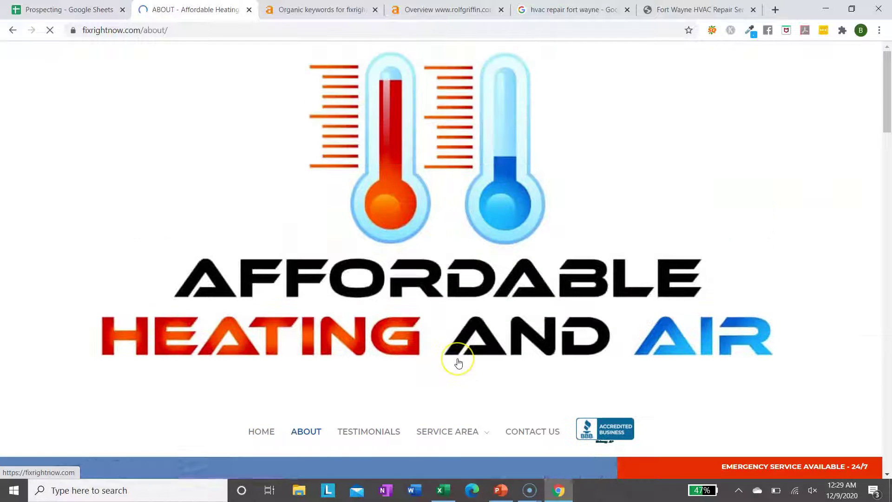
scroll(458, 362, "down", 15)
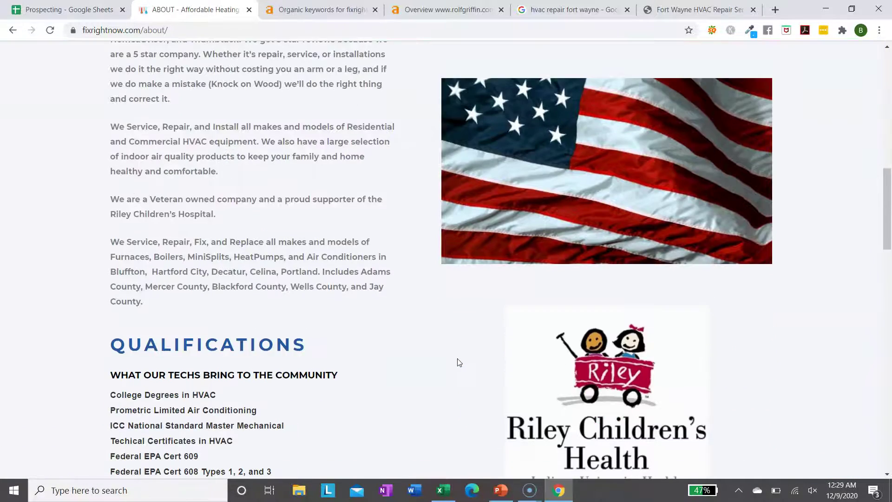
scroll(458, 363, "down", 10)
scroll(458, 362, "up", 3)
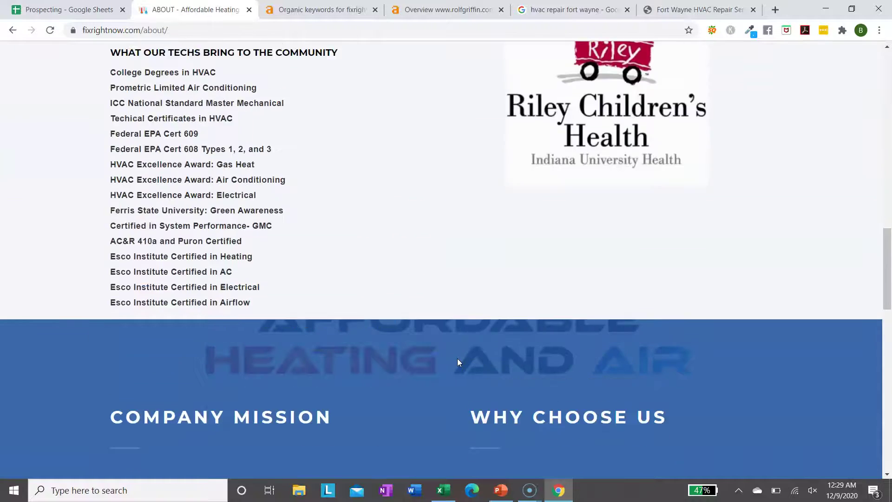
scroll(457, 358, "up", 12)
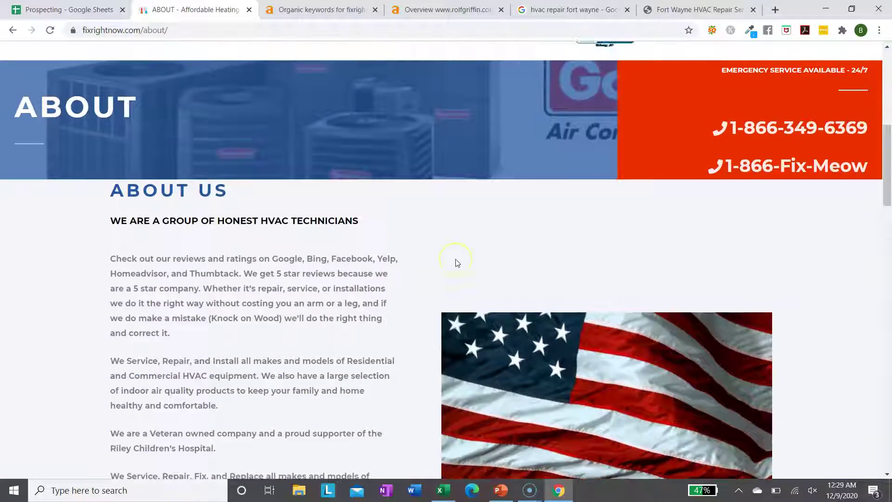
View the Fort Wayne service area page, and return to the fixrightnow.com homepage.
scroll(458, 263, "up", 4)
mouse_move(468, 205)
scroll(460, 253, "down", 1)
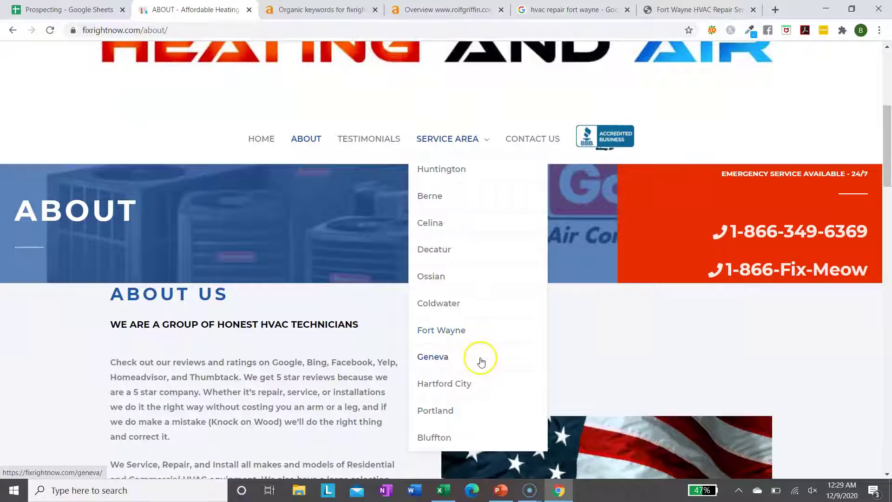
left_click(465, 331)
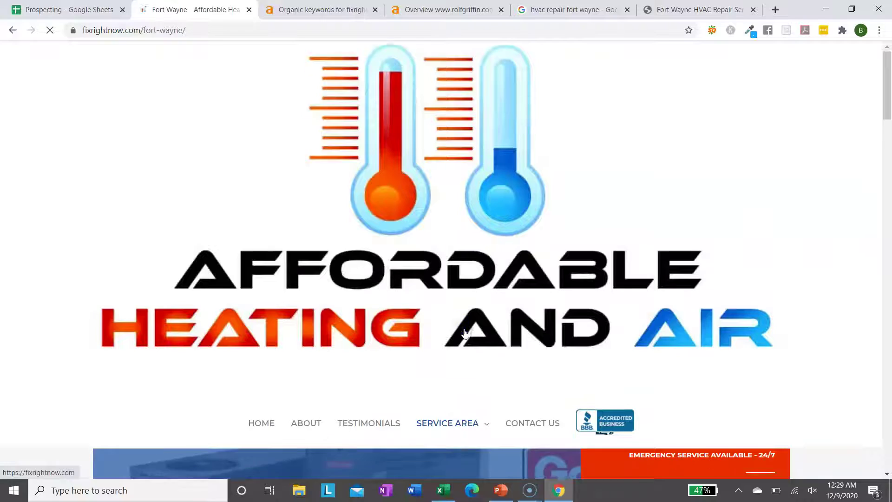
scroll(465, 333, "down", 8)
key("alt+Left")
left_click(214, 36)
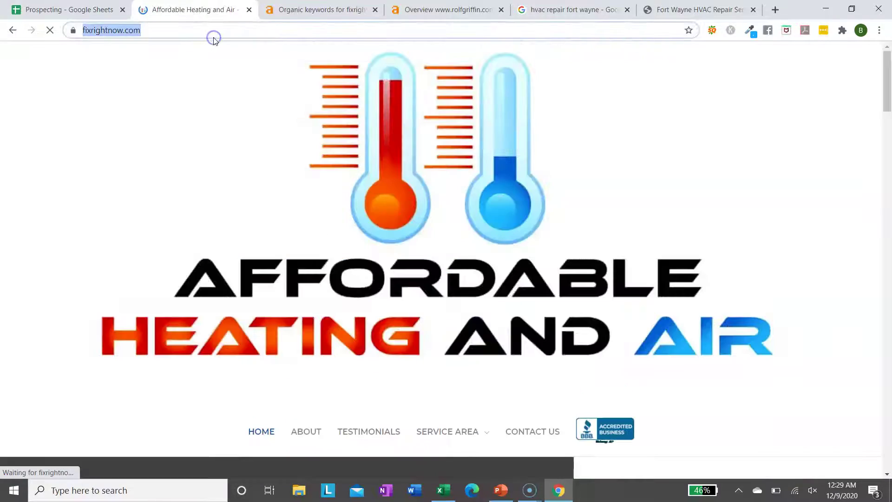
Switch to Ahrefs and check the organic traffic in the site overview for fixrightnow.com.
left_click(302, 9)
scroll(247, 79, "up", 10)
left_click(40, 110)
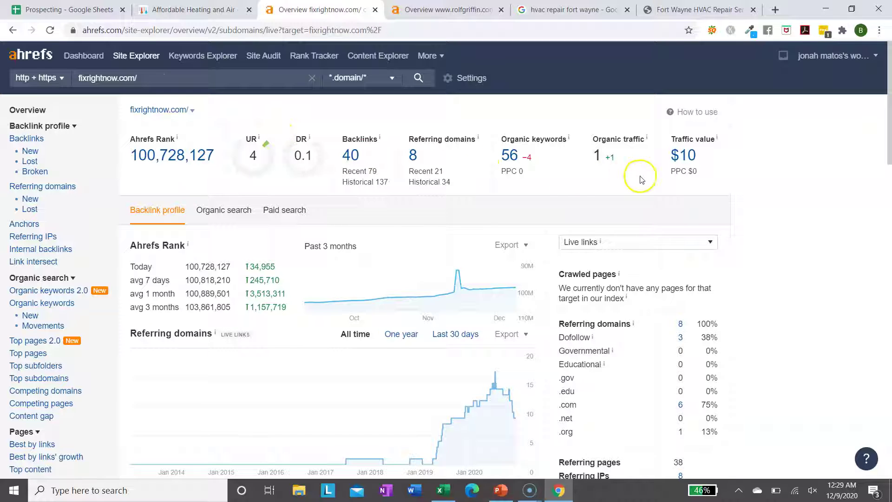
left_click(366, 77)
left_click(390, 179)
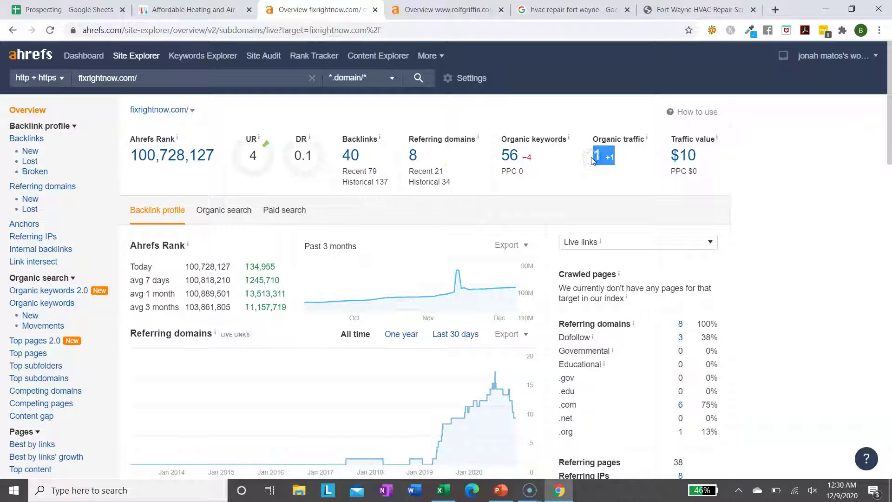
Open the organic keywords report for fixrightnow.com and review the top keywords with their search volumes and ranking positions.
left_click(510, 158)
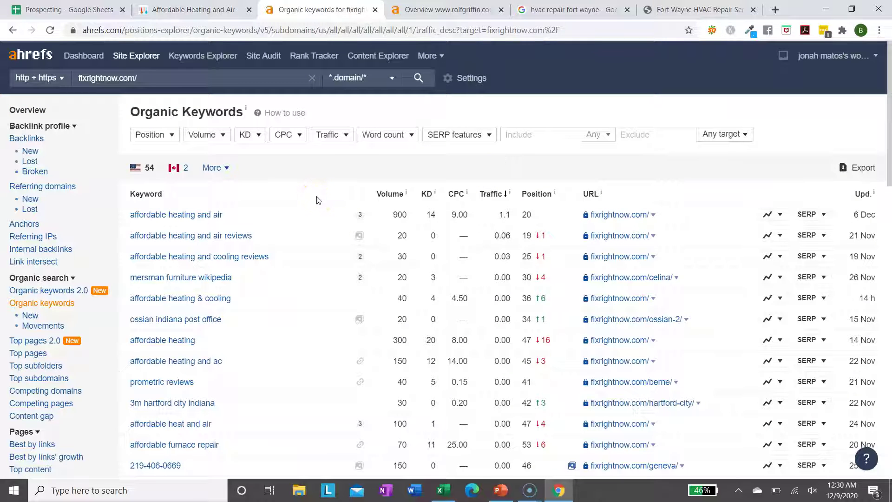
scroll(318, 199, "down", 1)
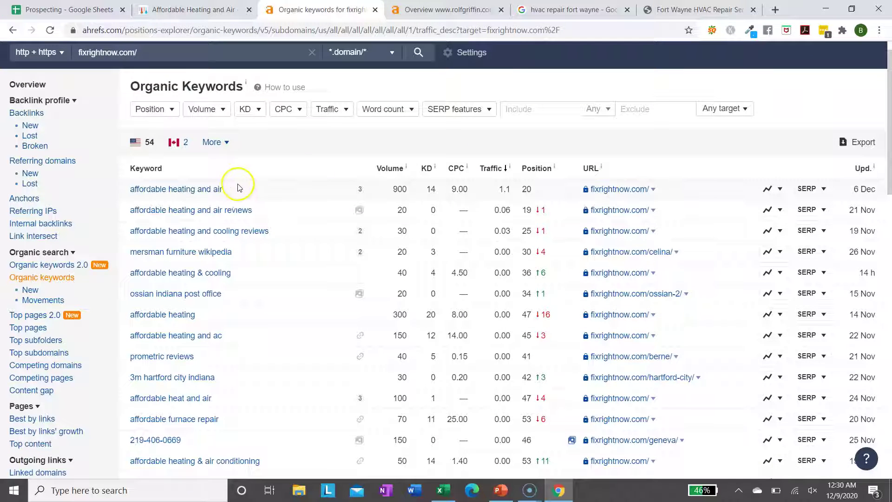
scroll(223, 258, "down", 2)
scroll(227, 258, "down", 4)
scroll(227, 259, "up", 5)
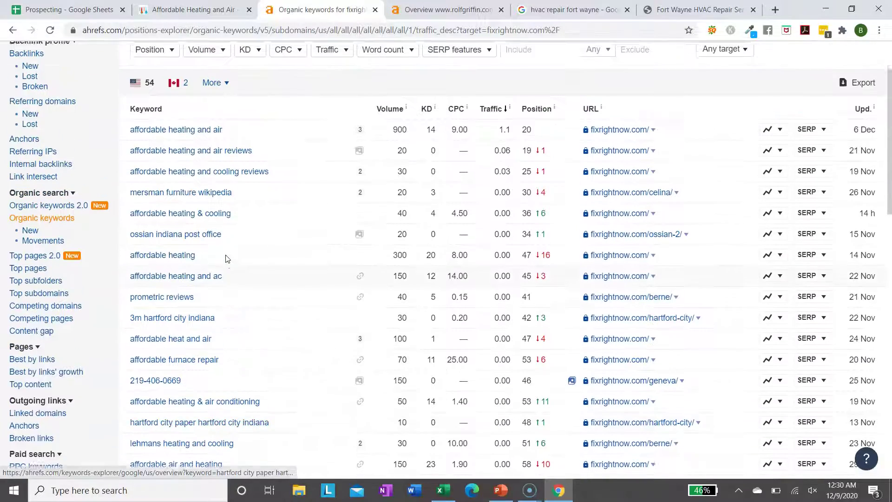
scroll(209, 279, "down", 1)
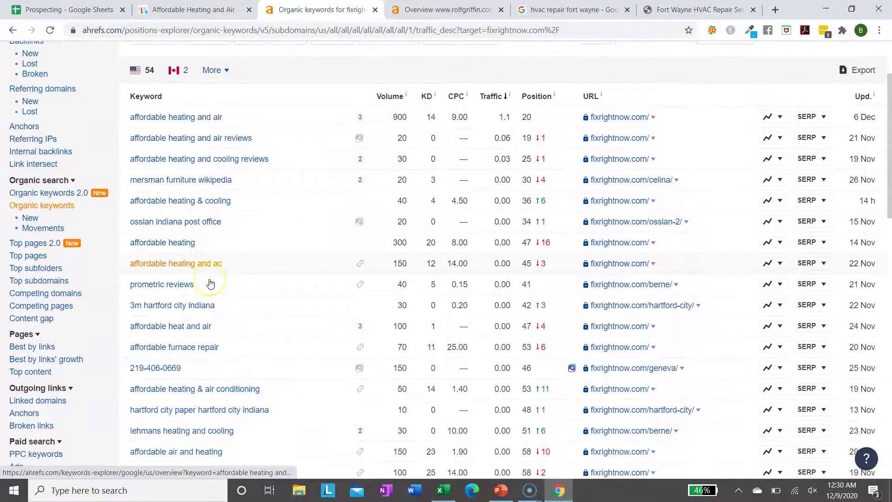
scroll(210, 283, "up", 2)
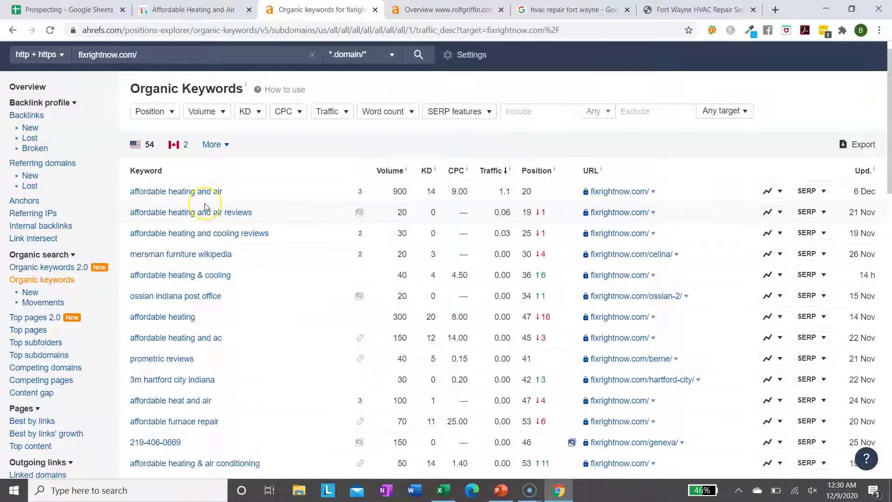
scroll(205, 207, "down", 1)
scroll(207, 195, "down", 1)
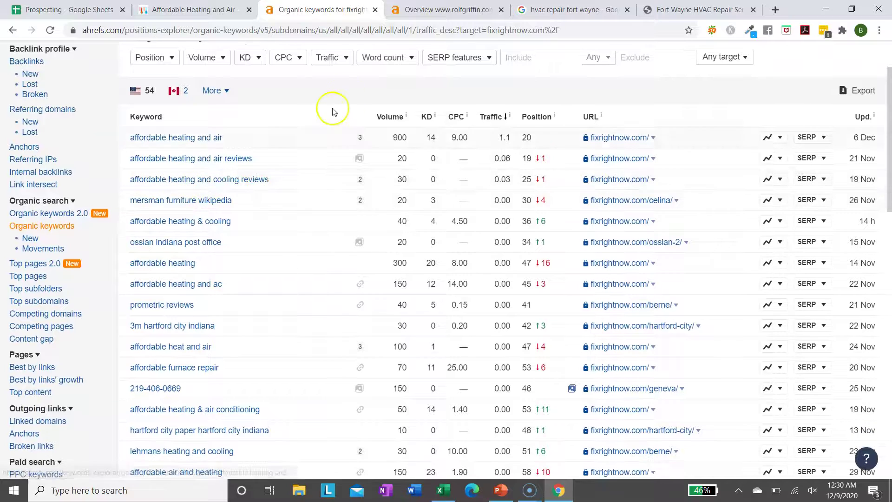
Check the Google results for "hvac repair fort wayne" and the fixrightnow.com homepage before returning to the organic keywords report.
left_click(573, 10)
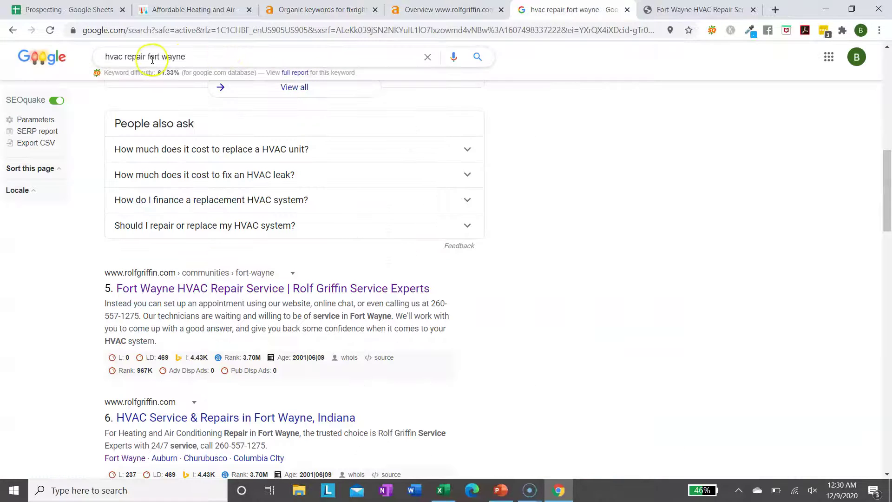
left_click(195, 10)
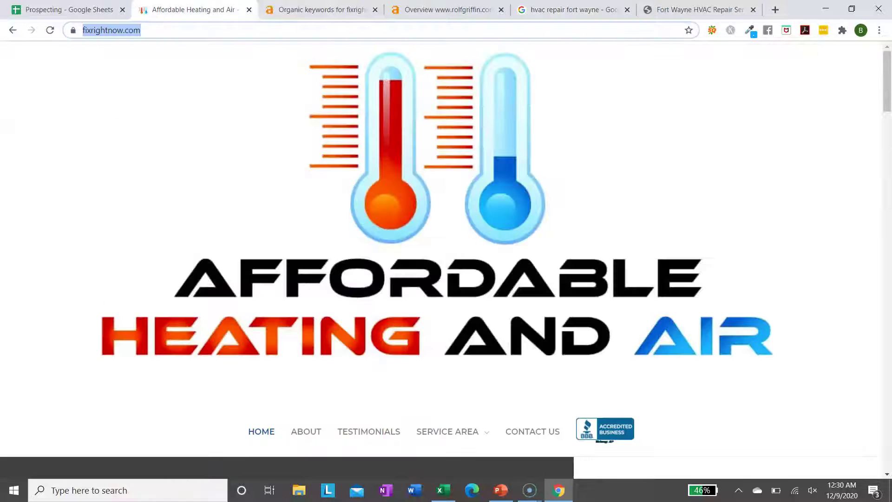
left_click(321, 10)
Examine the lower-ranking organic keywords, checking the position of "heating and cooling fort wayne indiana" and other Fort Wayne terms.
scroll(303, 234, "down", 2)
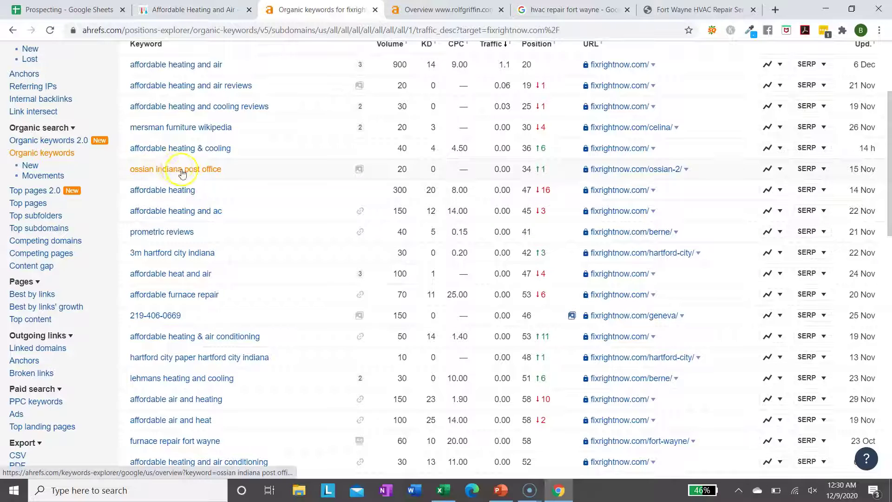
scroll(228, 209, "down", 2)
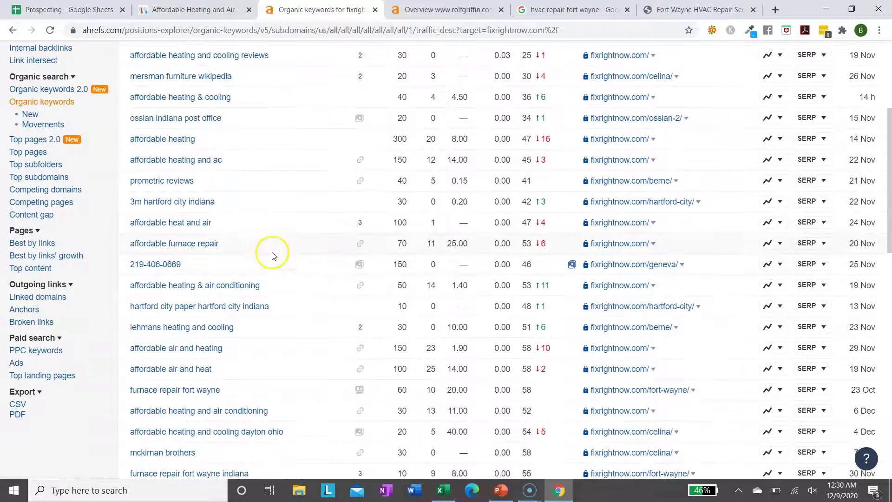
scroll(268, 256, "down", 2)
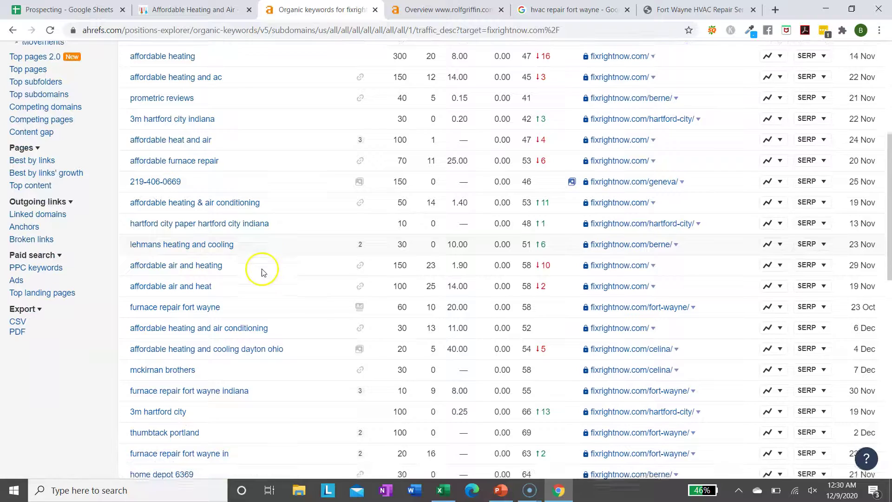
scroll(235, 262, "down", 2)
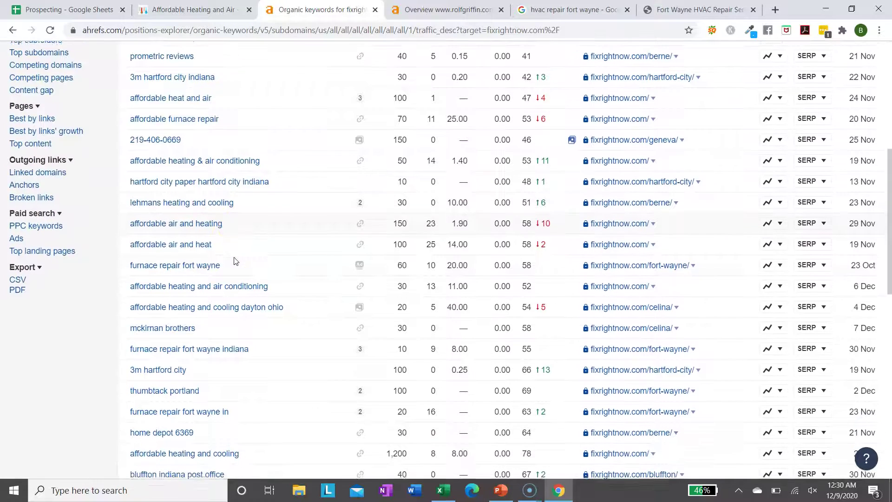
scroll(236, 262, "down", 1)
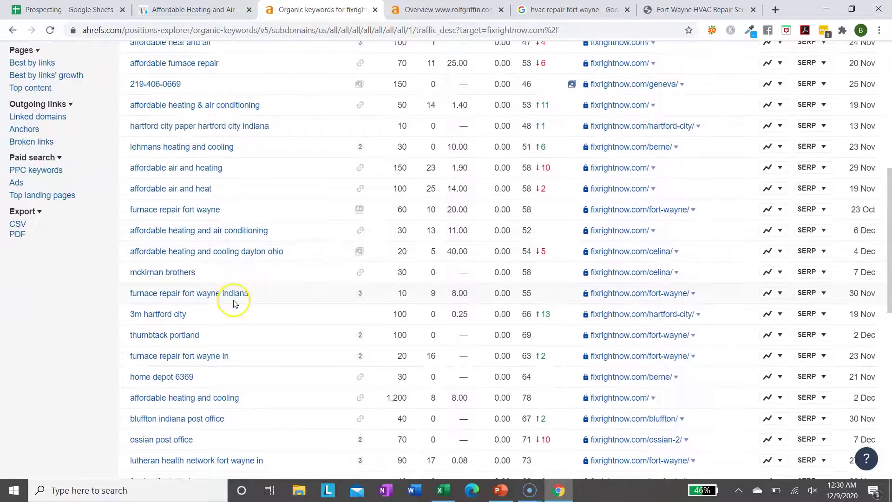
scroll(234, 304, "down", 1)
scroll(234, 304, "down", 2)
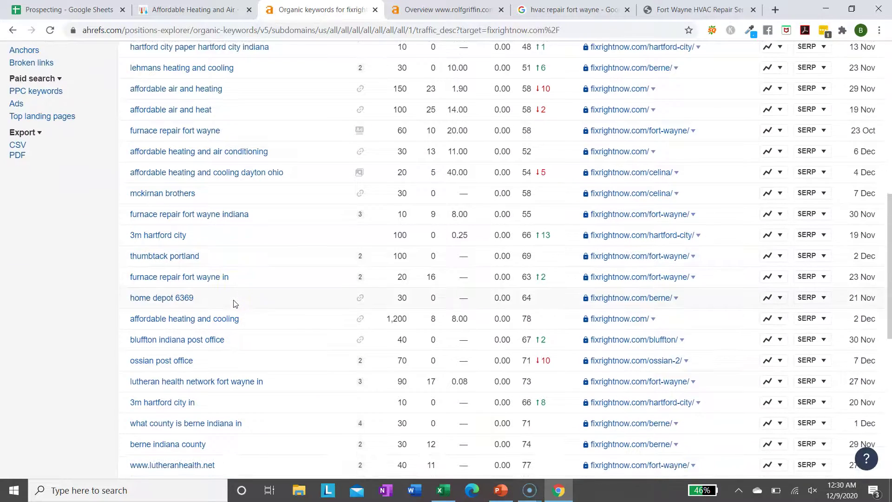
scroll(235, 304, "down", 2)
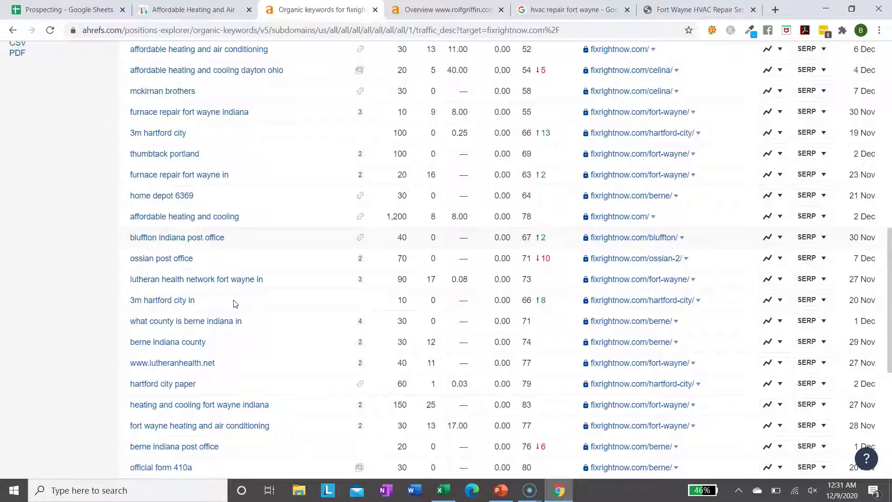
scroll(234, 304, "down", 1)
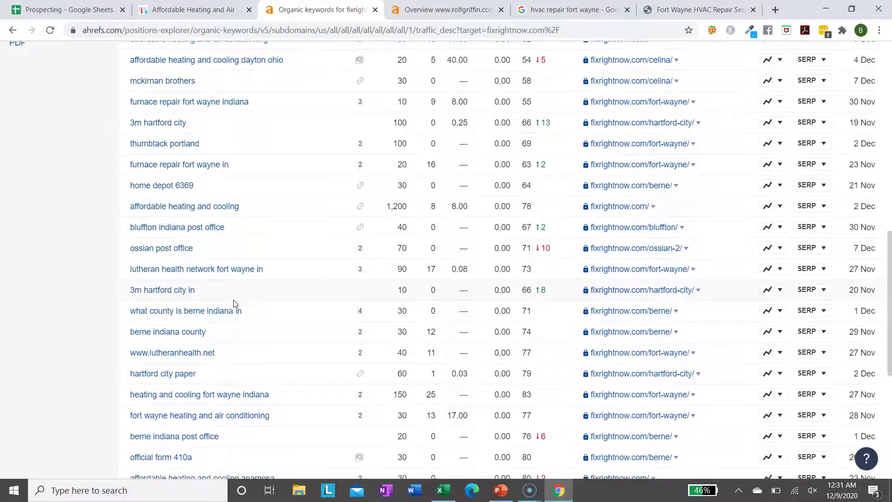
scroll(234, 304, "down", 1)
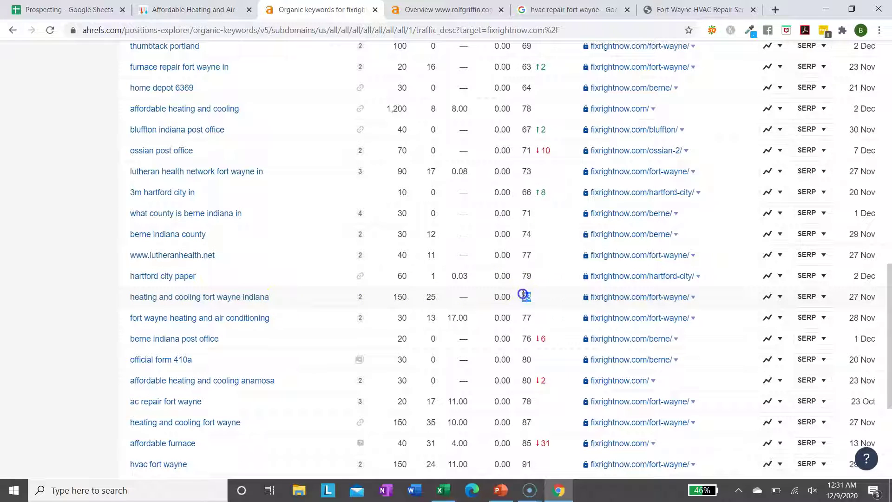
Go over the organic keywords list again from its first entry to the end of the page.
scroll(525, 298, "up", 10)
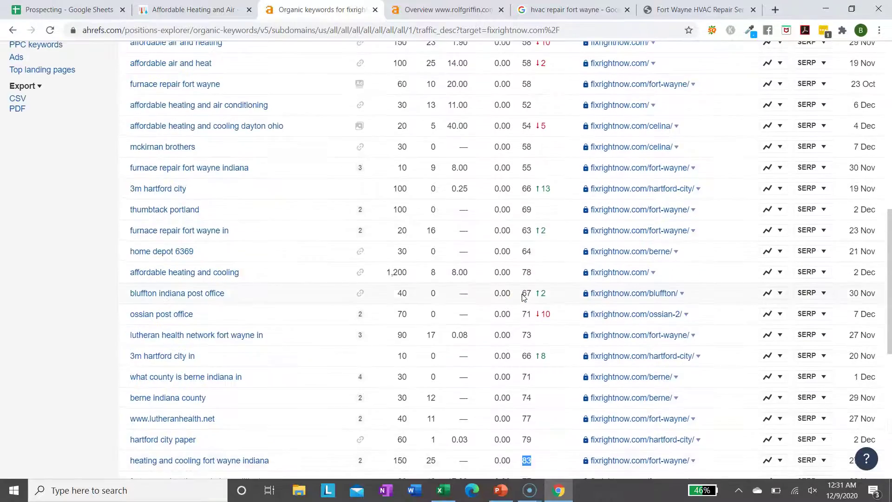
scroll(524, 297, "up", 3)
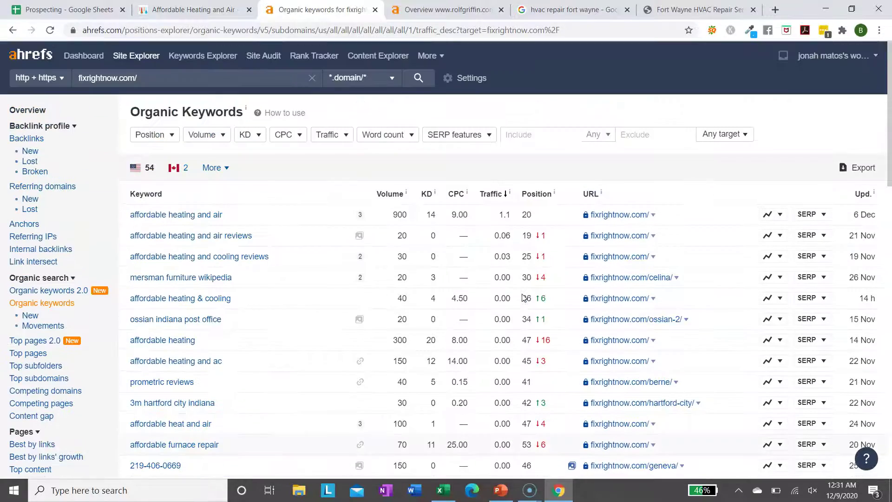
scroll(524, 297, "down", 12)
scroll(524, 298, "down", 2)
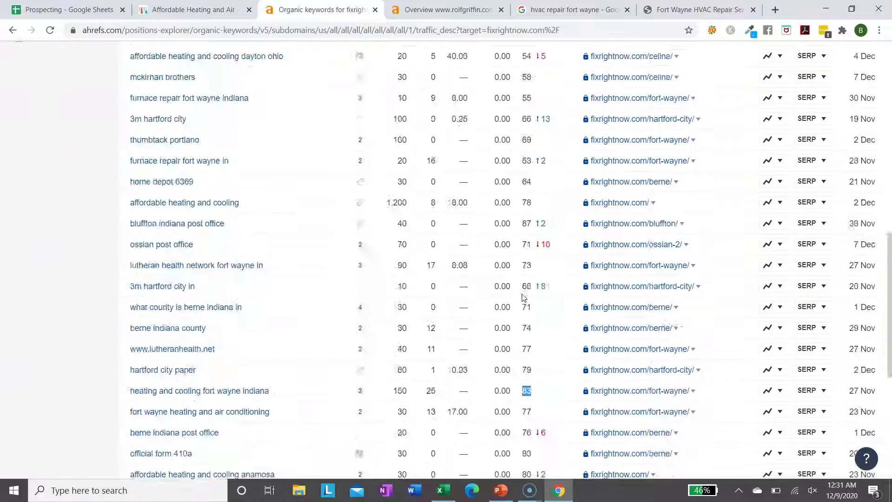
scroll(524, 298, "down", 7)
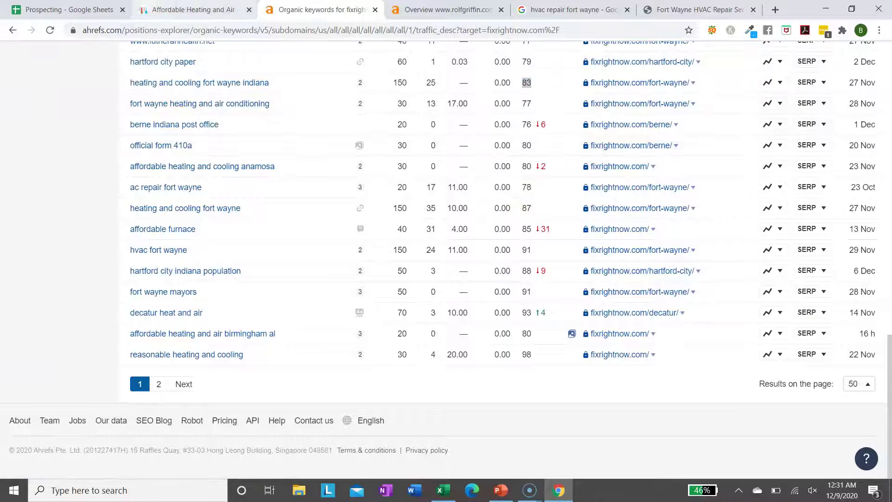
Switch to the fixrightnow.com homepage and run a Keywords Everywhere analysis of the page.
left_click(191, 9)
scroll(295, 198, "down", 5)
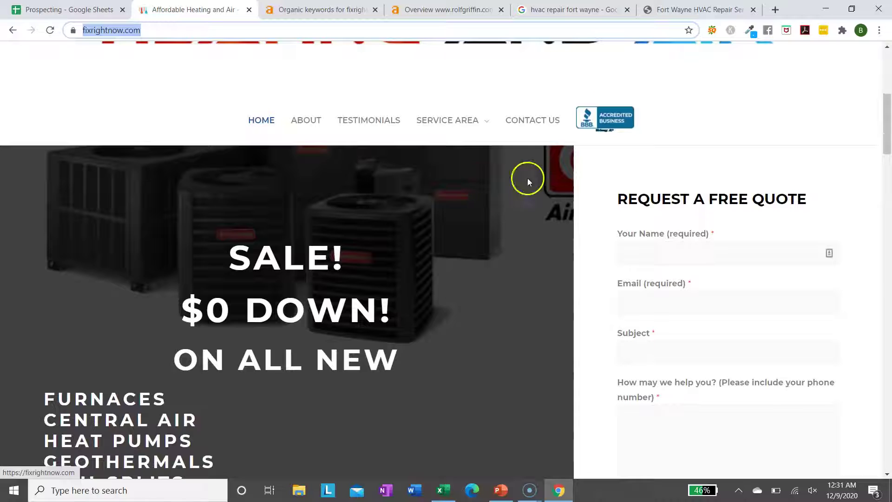
scroll(299, 228, "down", 4)
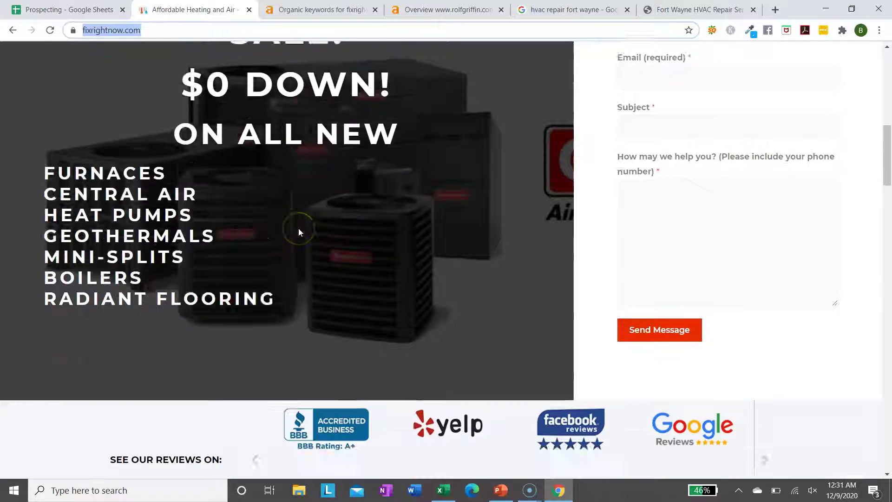
right_click(351, 204)
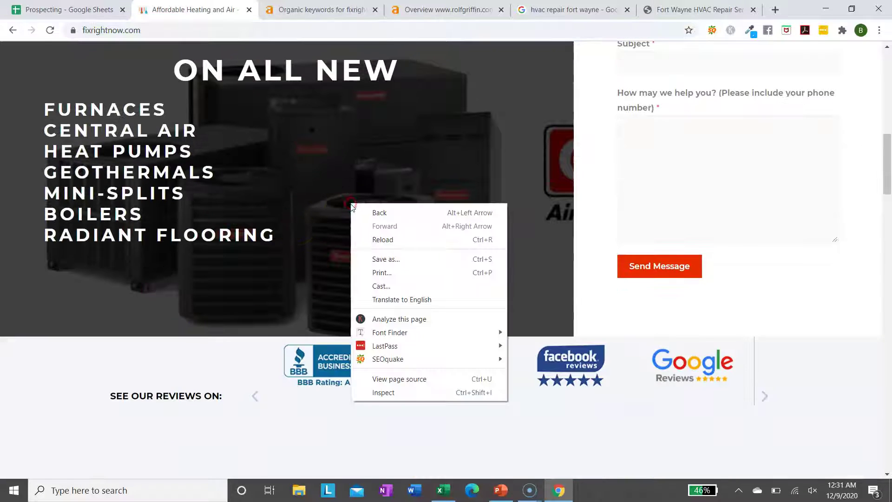
left_click(382, 320)
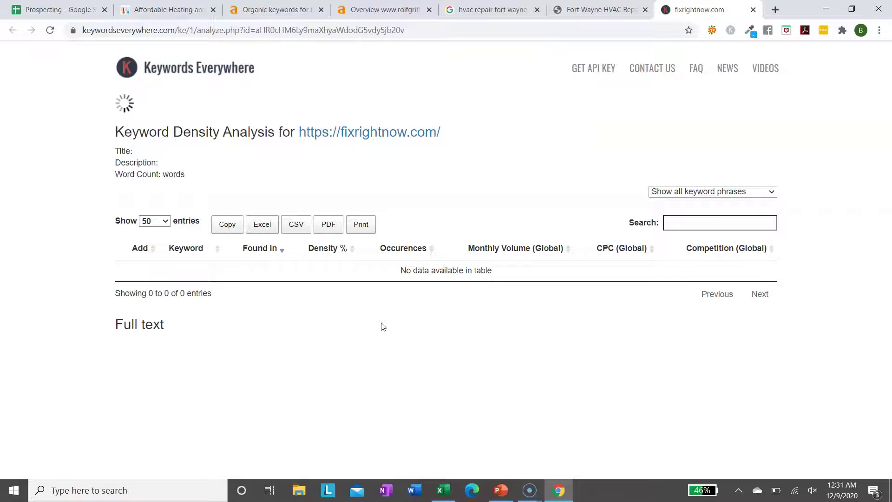
Review the keyword density table, checking which keywords are found in the page's title, description and heading tags.
scroll(290, 334, "down", 1)
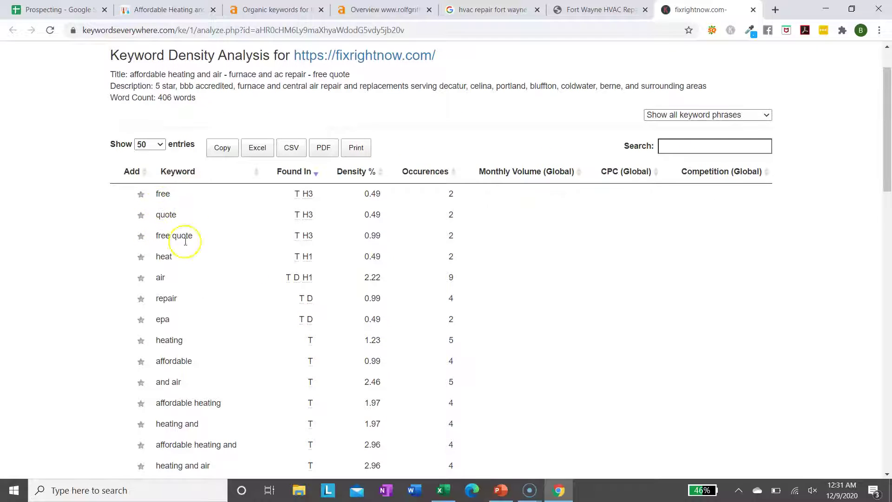
scroll(214, 334, "down", 3)
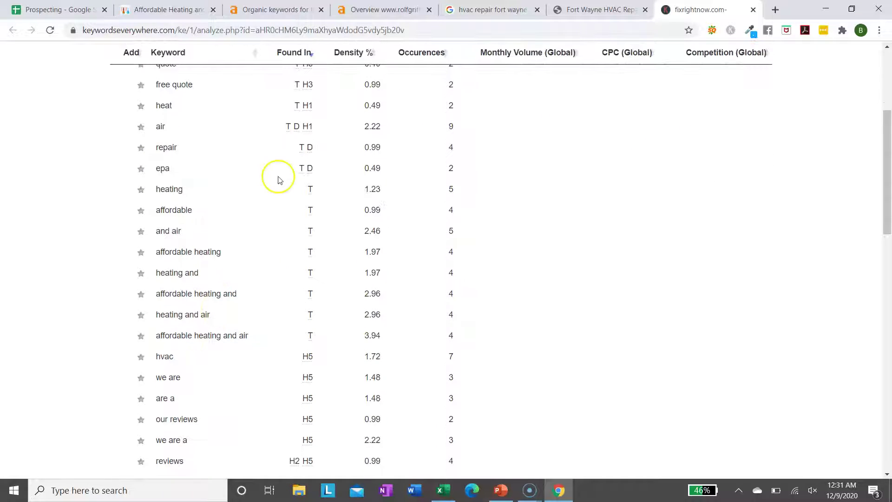
scroll(319, 163, "up", 1)
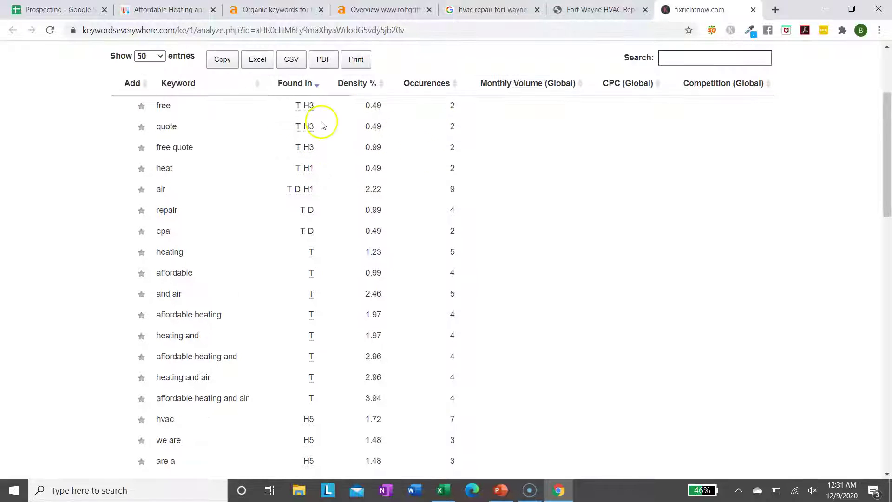
scroll(340, 209, "down", 1)
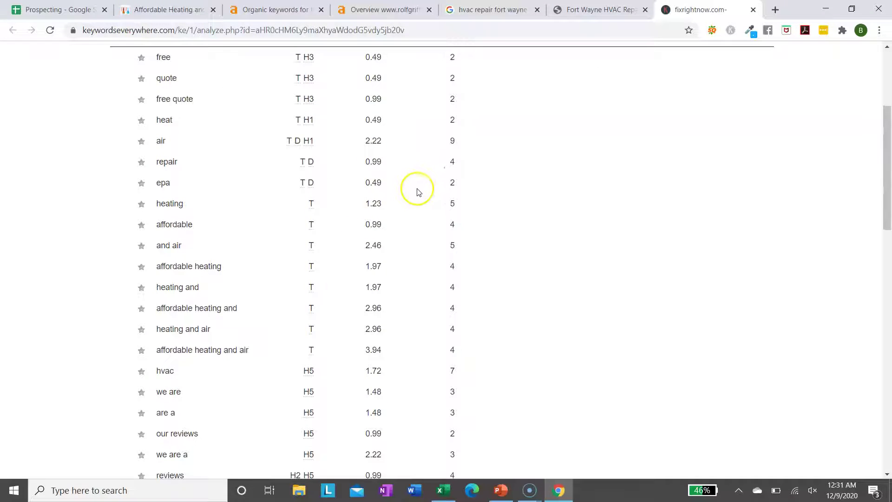
scroll(341, 292, "down", 7)
left_click(308, 159)
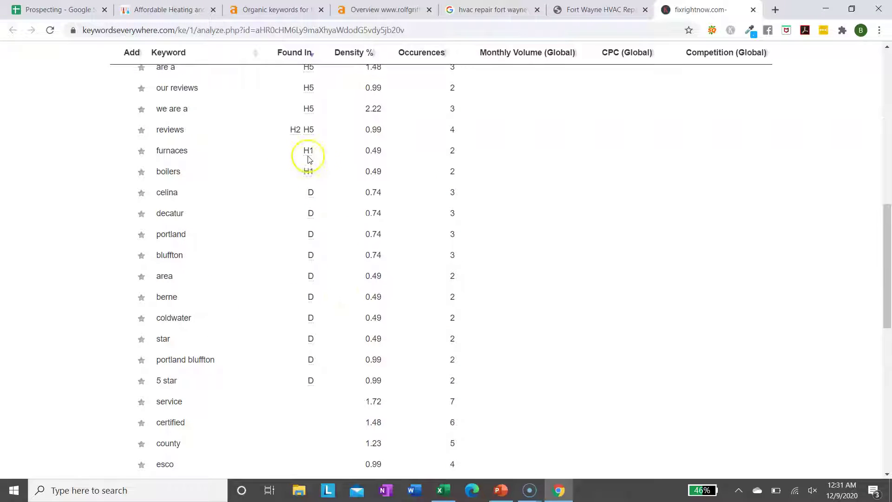
Return to the fixrightnow.com homepage and compare its logo header, sale banner and listed services with the analyzed keywords.
left_click(172, 9)
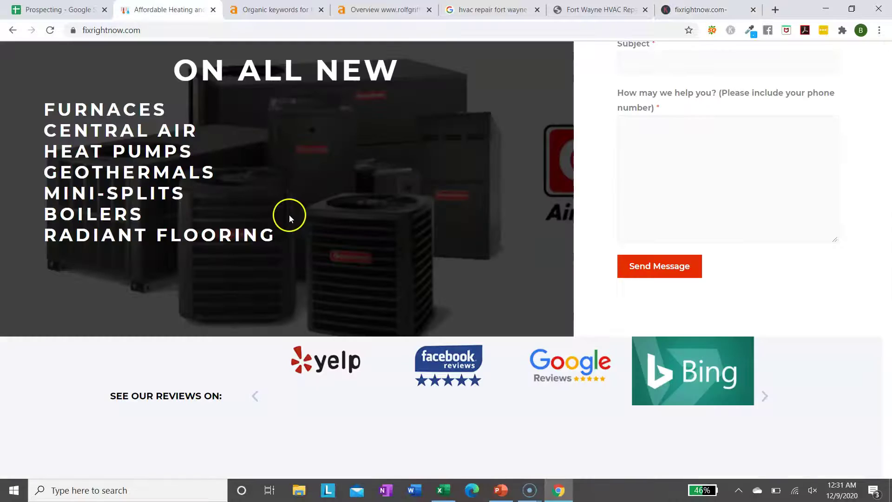
scroll(294, 212, "up", 10)
scroll(354, 344, "down", 5)
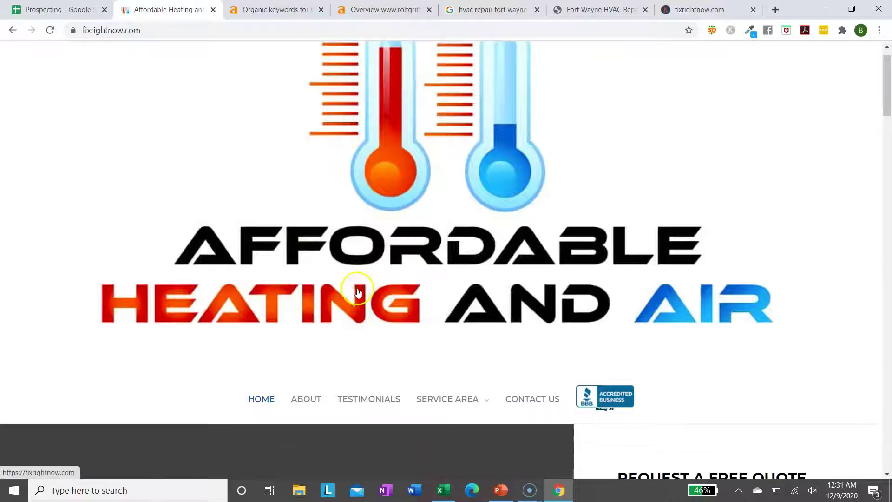
scroll(354, 287, "down", 5)
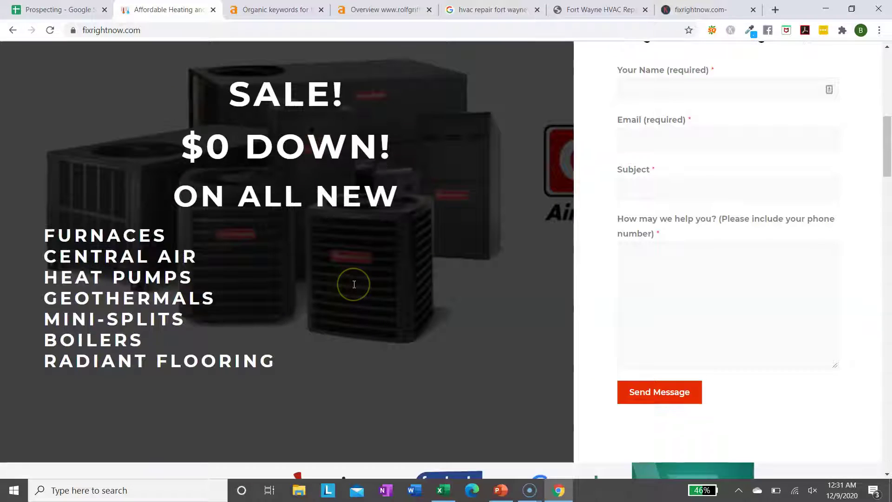
scroll(354, 284, "up", 6)
scroll(372, 316, "down", 4)
scroll(370, 309, "up", 1)
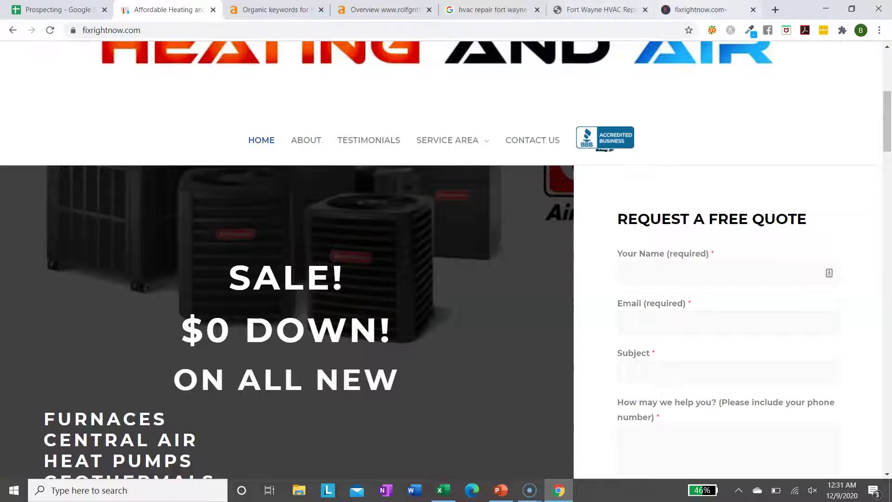
Switch back to the Keywords Everywhere analysis and recheck where the homepage's keywords are placed in its tags.
key("ctrl+9")
left_click(546, 90)
scroll(546, 92, "down", 5)
scroll(544, 91, "up", 7)
left_click(342, 99)
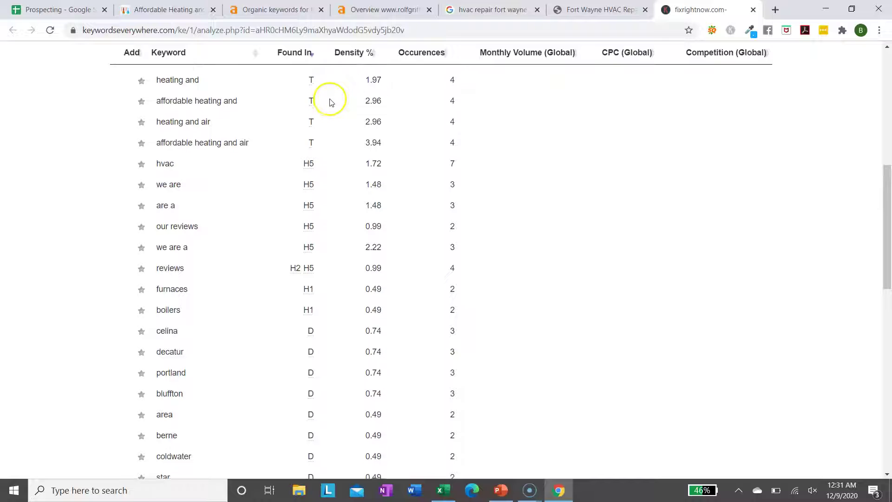
Reread the upper rows of the keyword density table and compare them with the equipment list and review badges on the fixrightnow.com homepage.
scroll(400, 177, "up", 3)
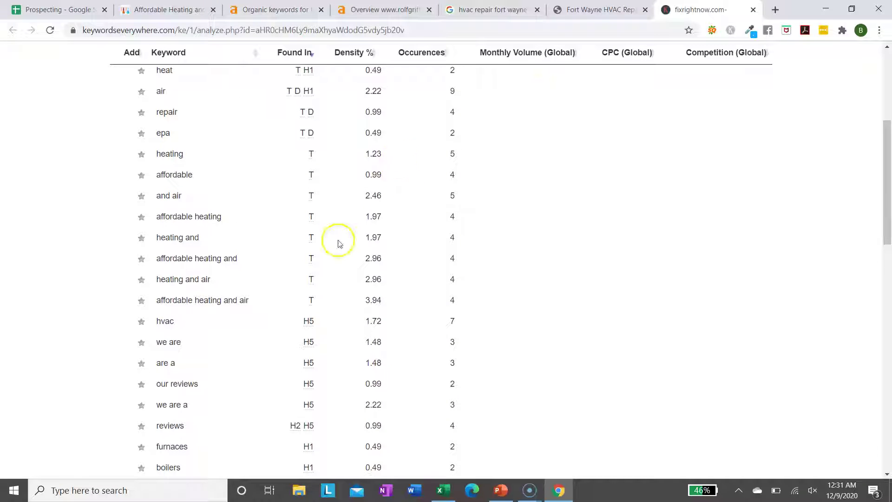
scroll(288, 229, "up", 3)
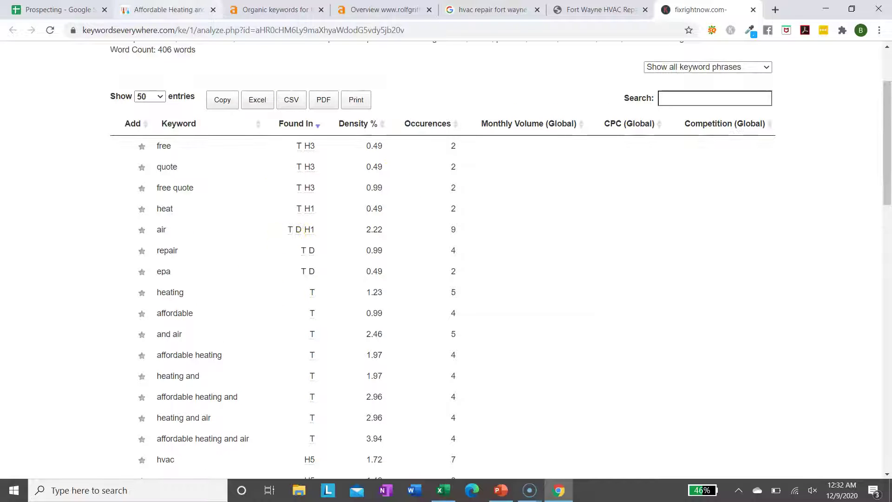
key("ctrl+2")
scroll(325, 297, "down", 6)
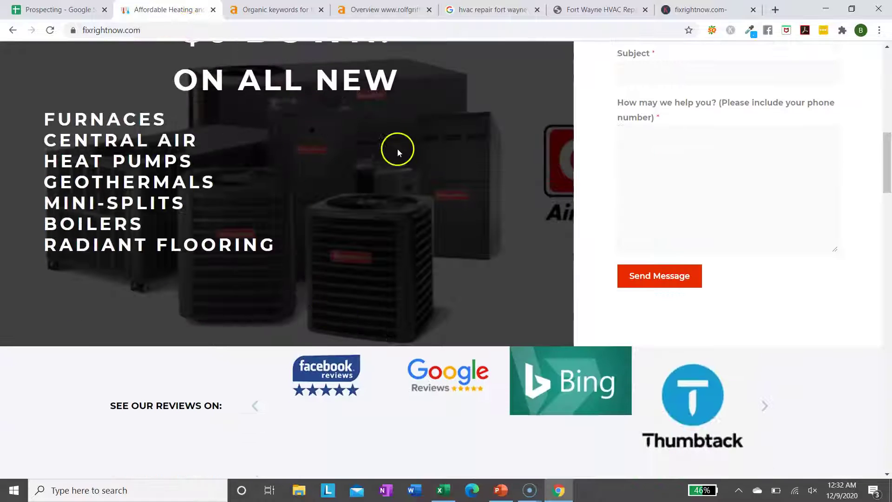
Copy the fixrightnow.com homepage address and search Google for "page speed test" in a new tab.
left_click(285, 30)
key("ctrl+c")
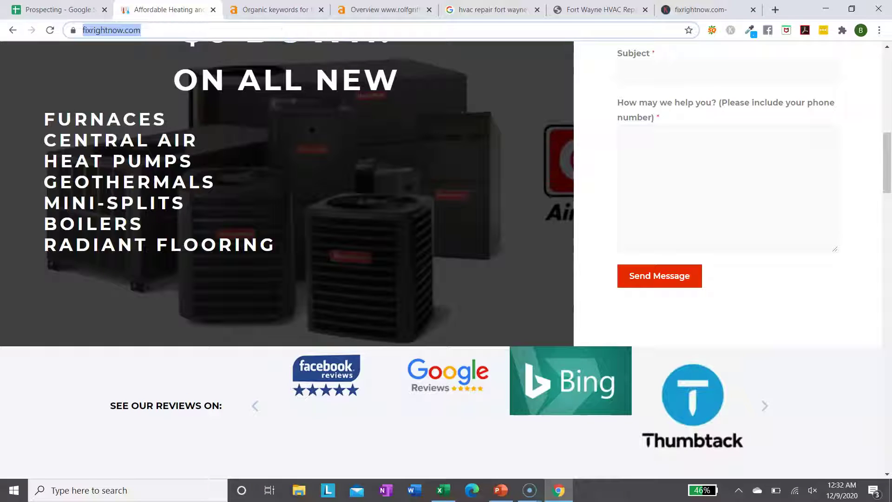
left_click(776, 9)
type("page sp")
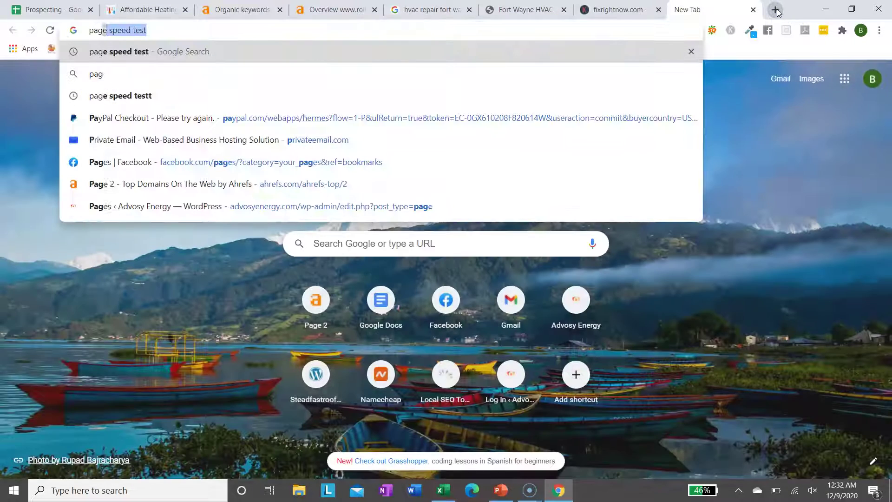
type("eed te")
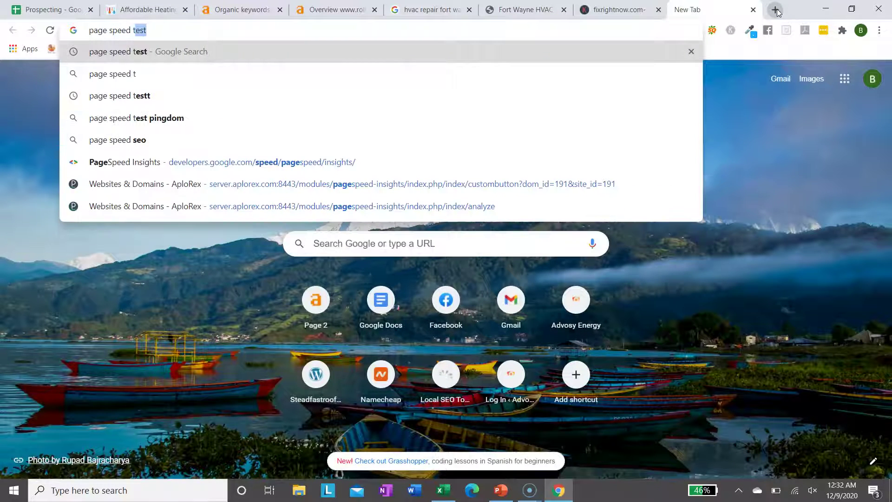
key("BackSpace")
type("st")
key("Return")
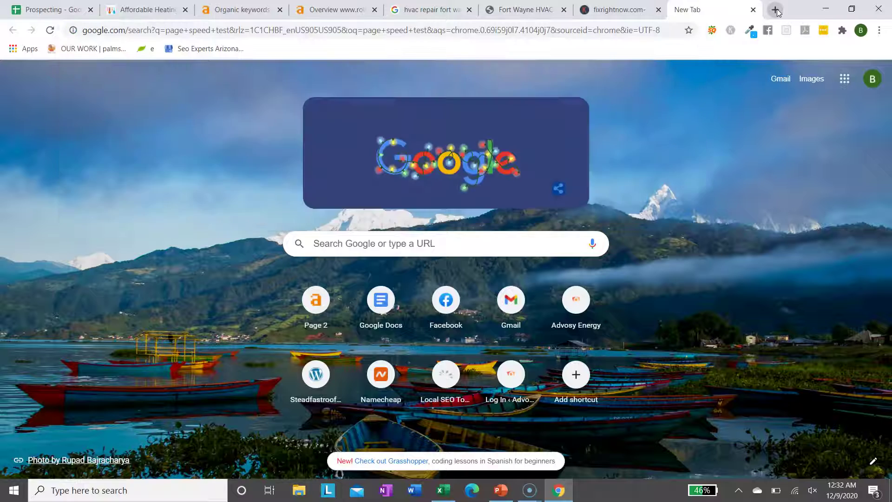
Open GTmetrix from the search results and start a speed analysis of fixrightnow.com.
left_click(289, 163)
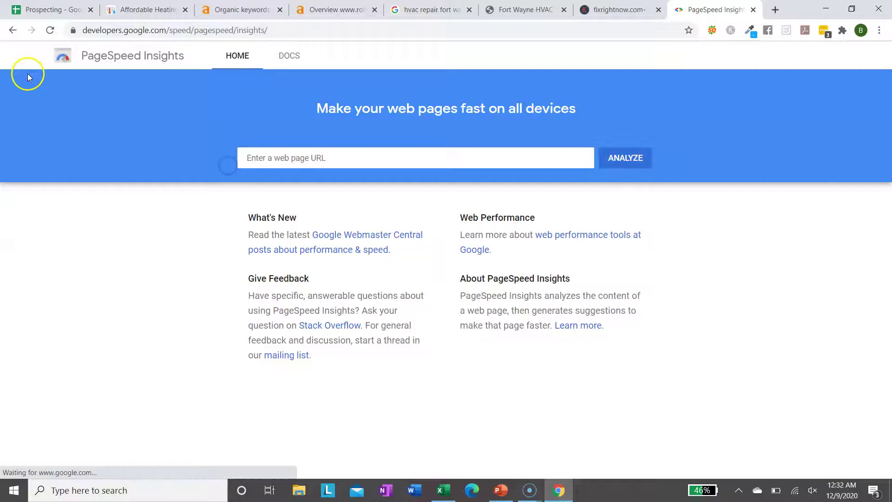
left_click(12, 30)
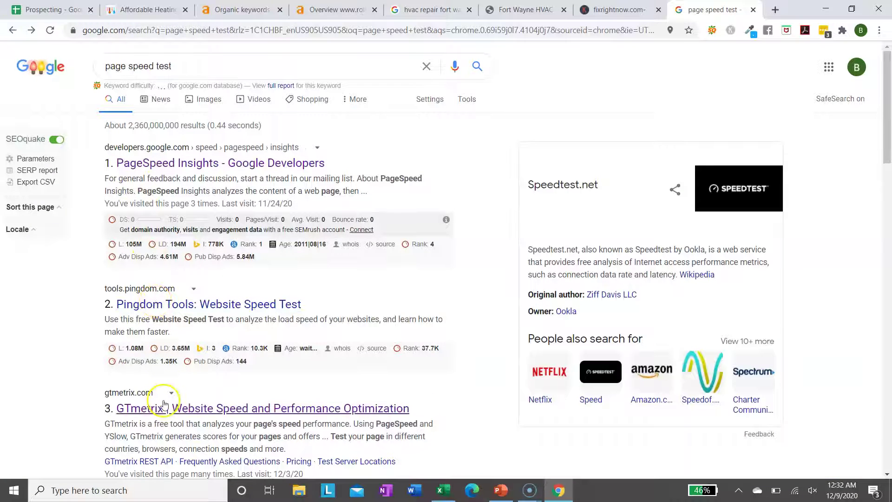
left_click(163, 403)
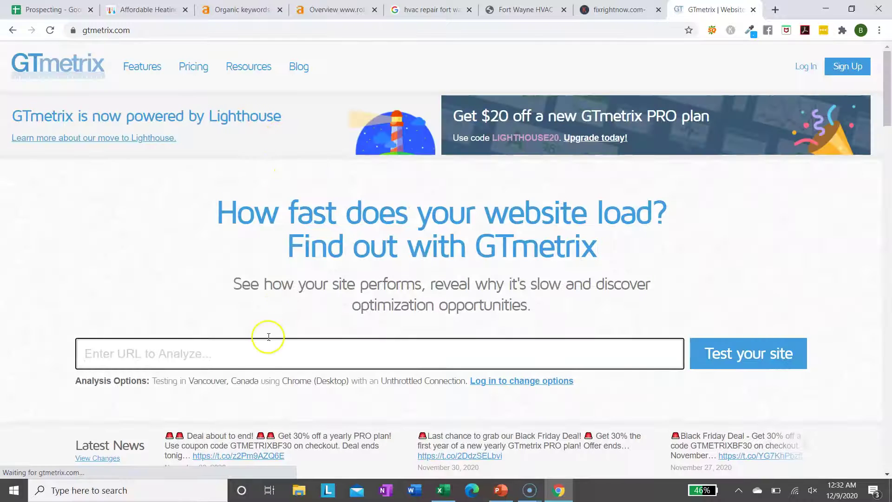
left_click(261, 355)
key("ctrl+v")
key("Return")
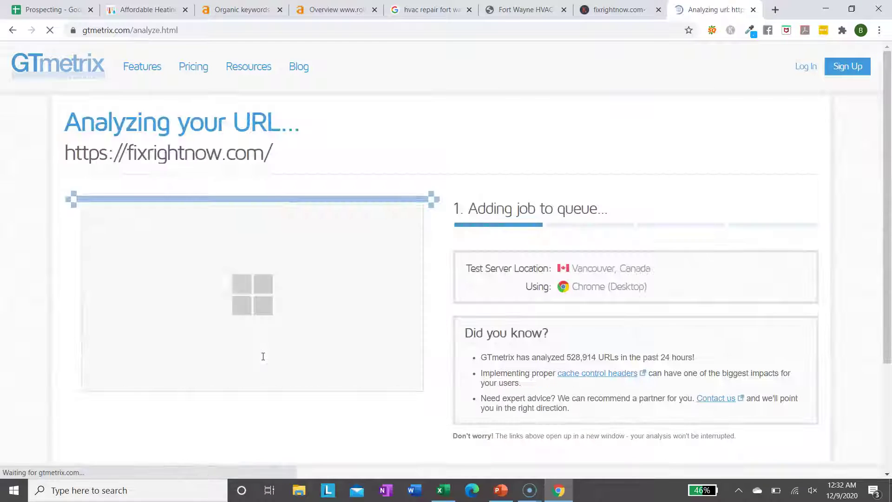
While the speed test runs, look through the homepage's video, About Us, Qualifications and Customer Reviews sections.
key("ctrl+2")
scroll(284, 237, "down", 10)
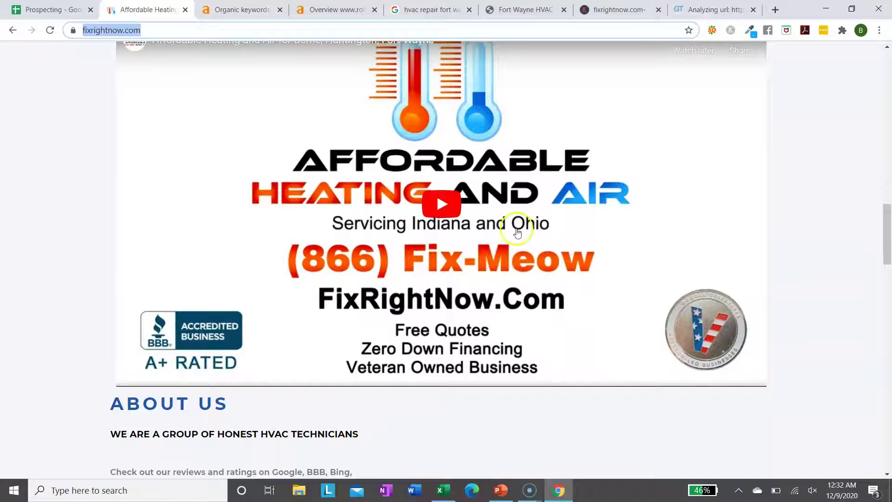
scroll(315, 154, "down", 9)
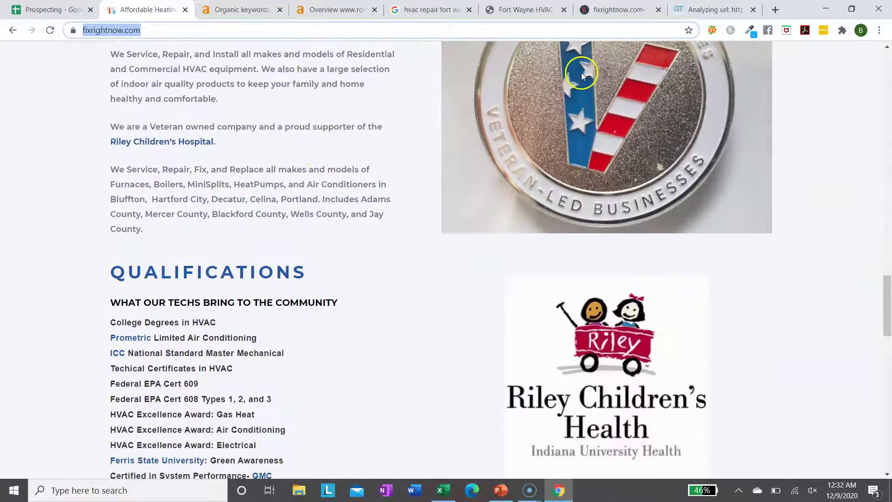
scroll(525, 122, "up", 4)
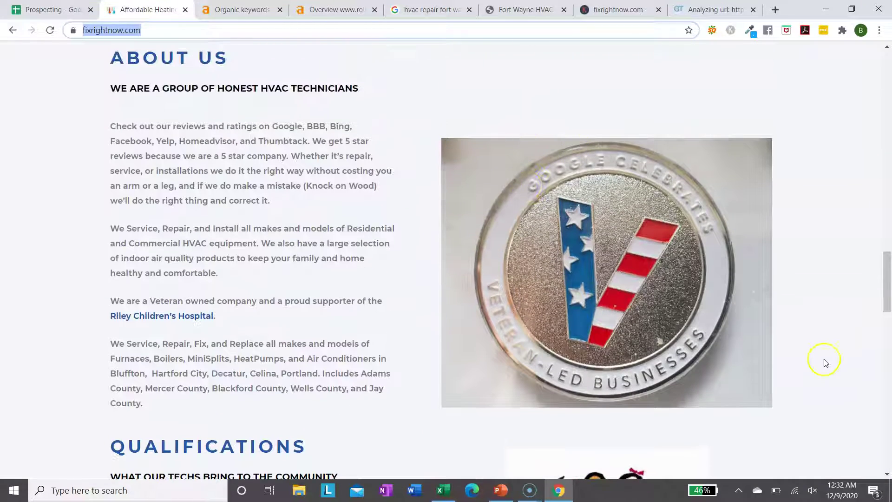
scroll(403, 101, "down", 7)
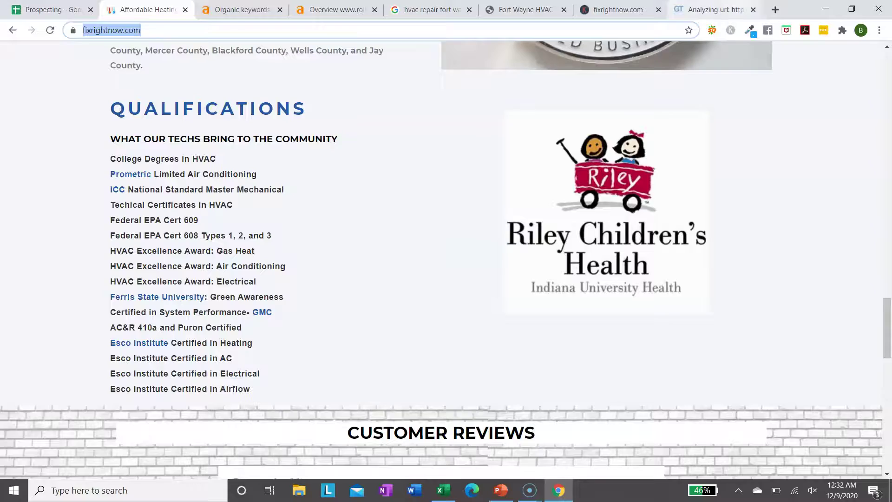
key("ctrl+8")
key("ctrl+2")
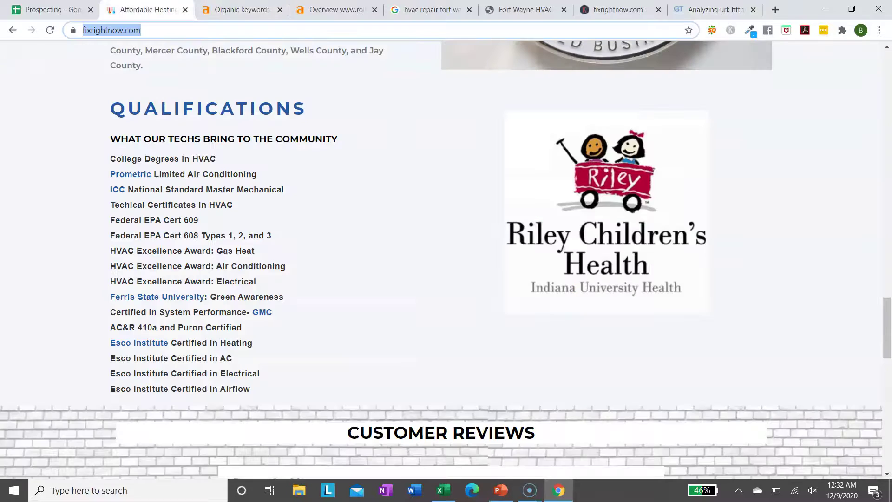
scroll(259, 238, "down", 8)
scroll(259, 237, "up", 15)
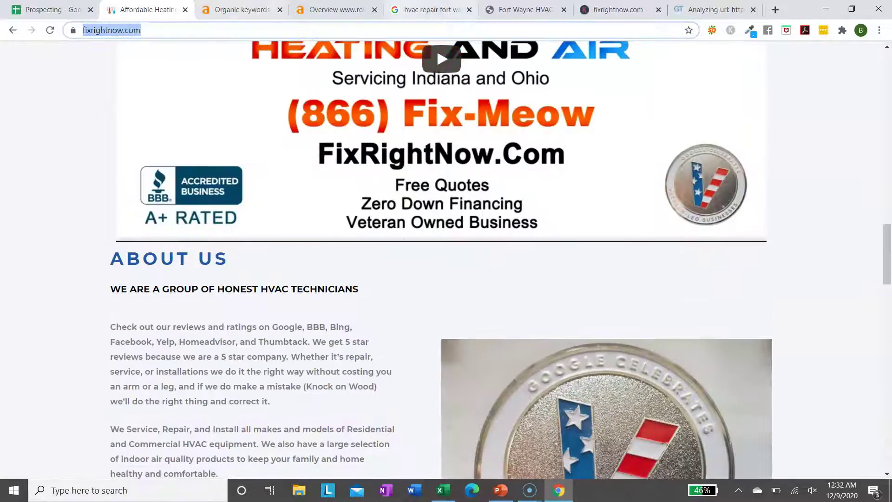
Open the Ahrefs overview of fixrightnow.com and examine its ratings, backlinks and organic keyword figures.
left_click(420, 10)
left_click(242, 10)
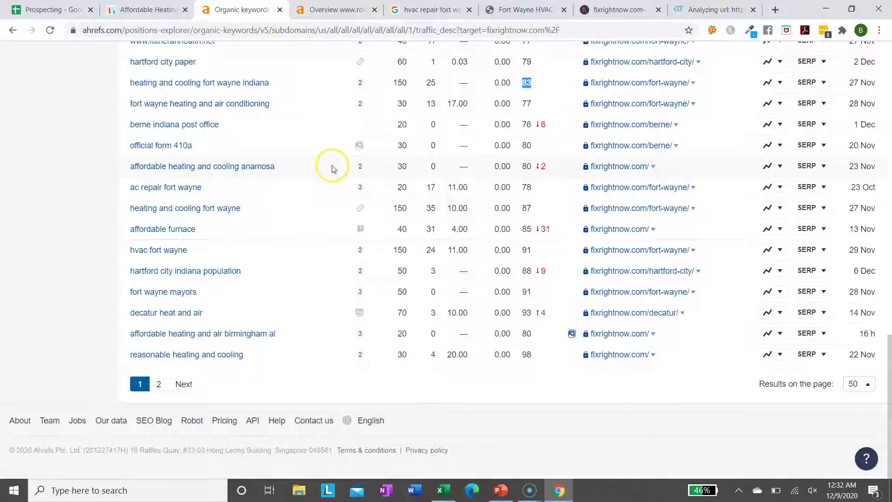
scroll(331, 165, "up", 10)
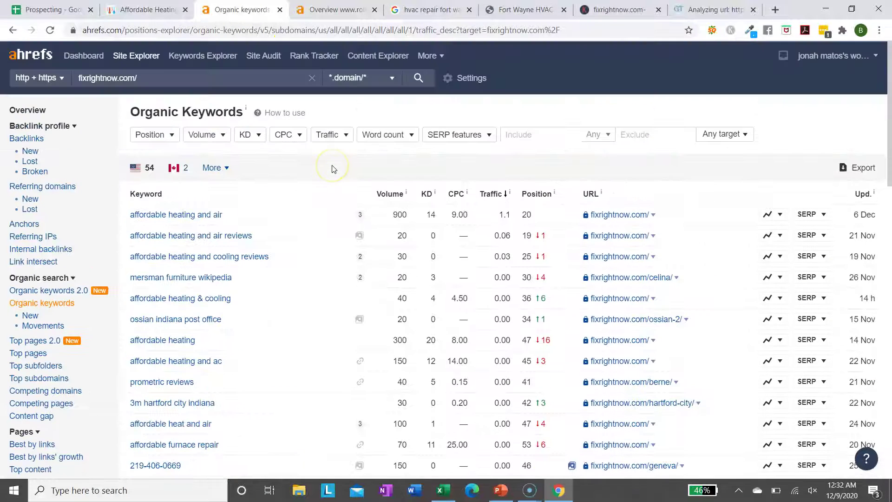
left_click(24, 111)
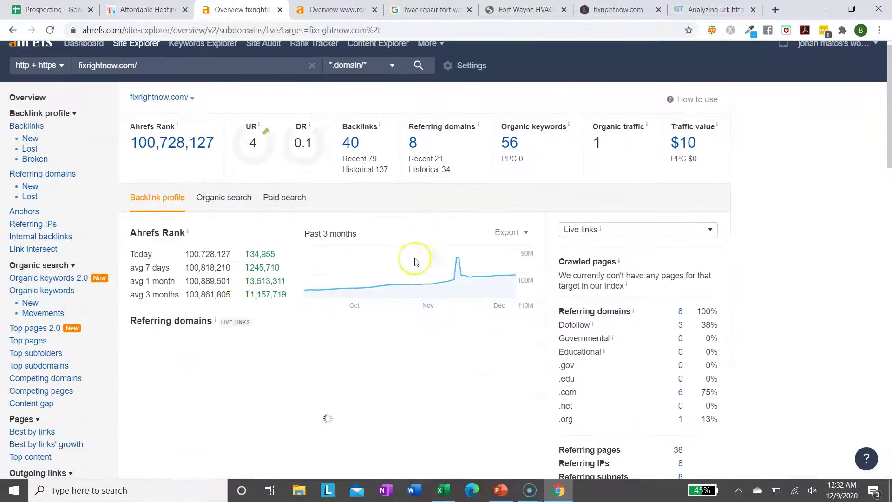
left_click(511, 148)
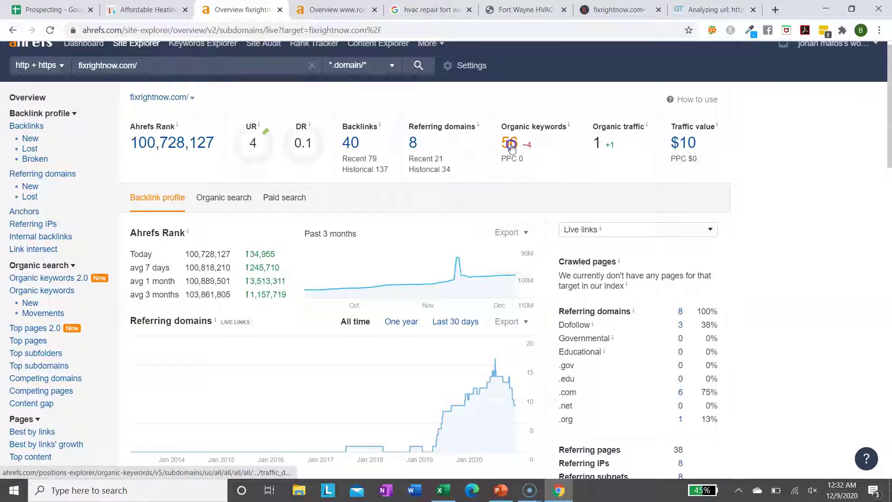
left_click(349, 142)
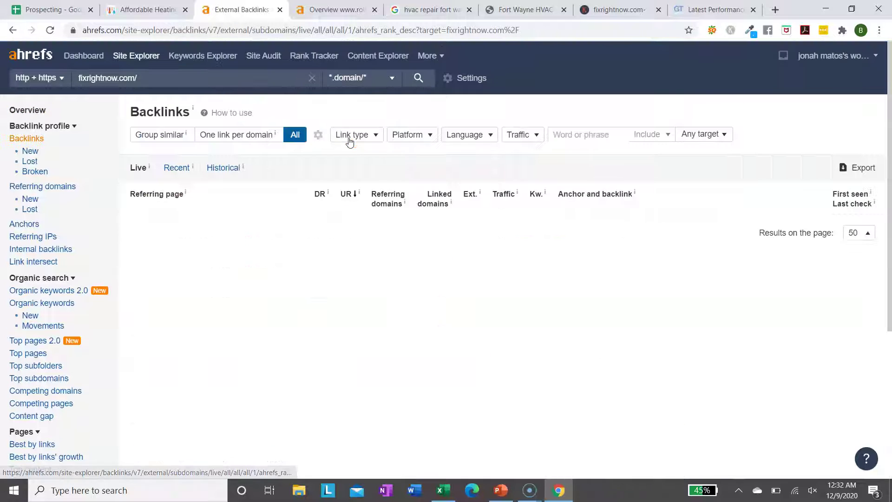
left_click(39, 110)
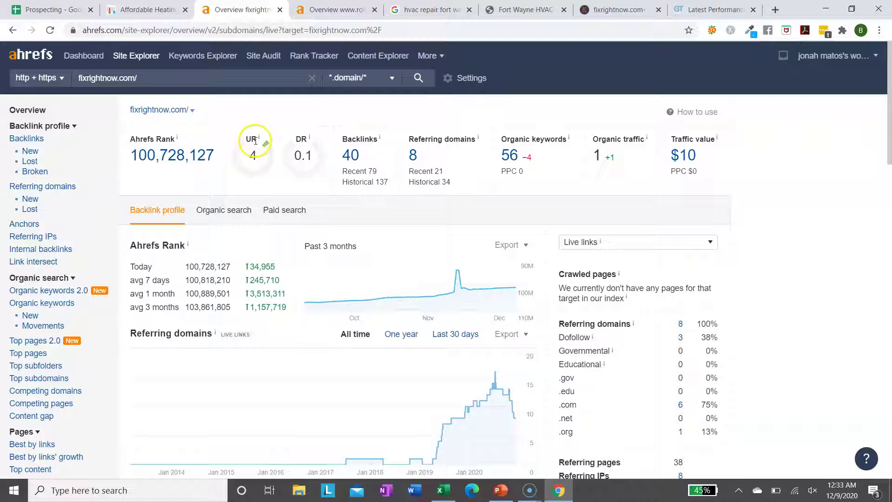
Open the site's backlinks report and filter it to one link per domain with only dofollow links.
left_click(349, 156)
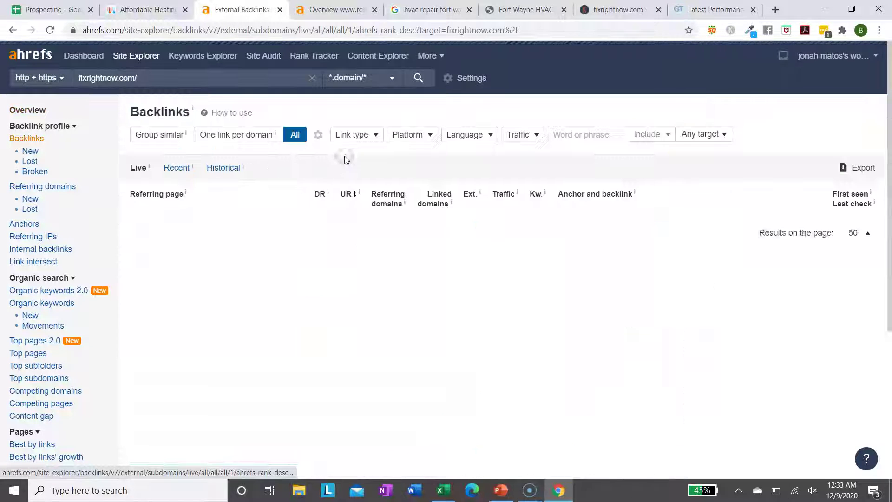
left_click(238, 137)
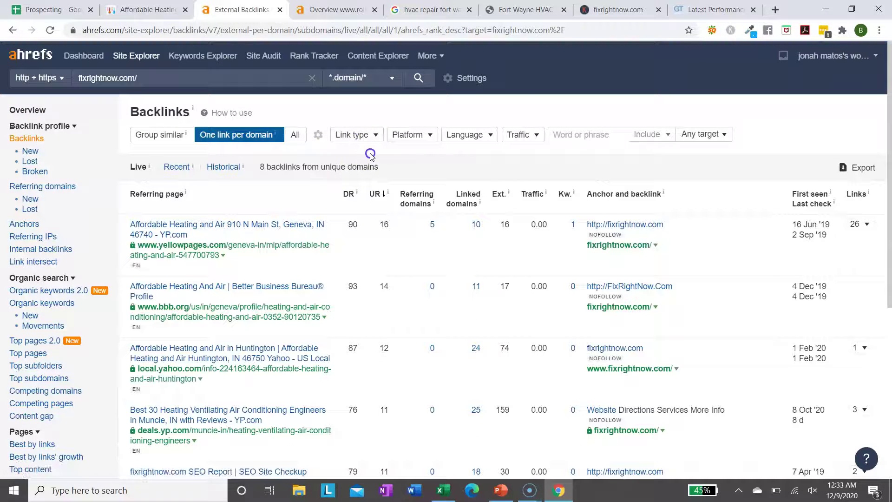
left_click(366, 135)
left_click(366, 169)
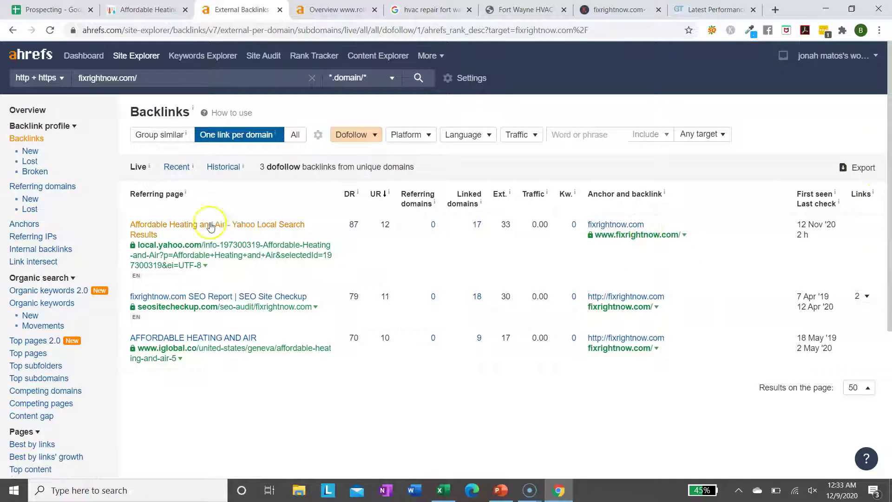
scroll(191, 378, "down", 1)
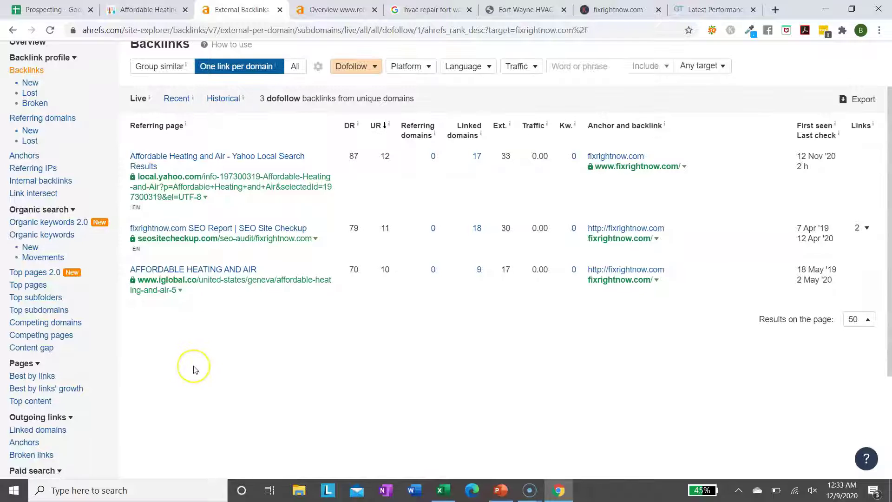
Switch to the fixrightnow.com homepage and review its About Us text and the veteran-led business badge image.
left_click(336, 55)
key("ctrl+shift+Tab")
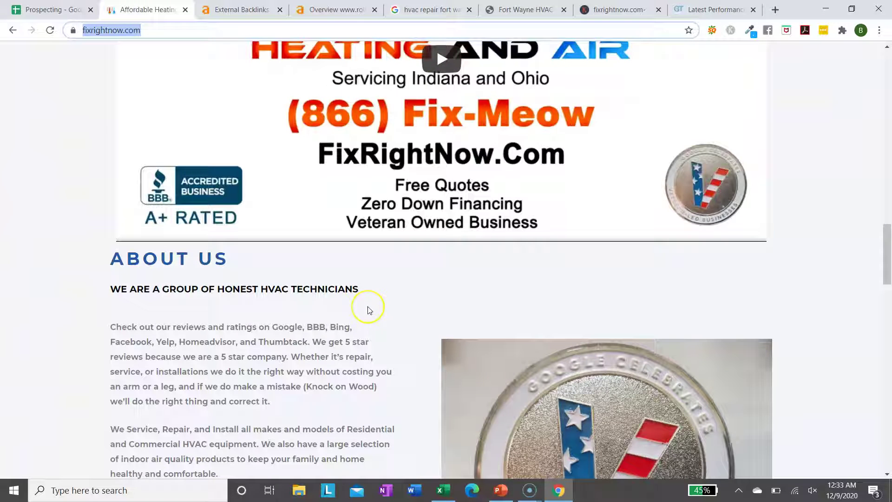
scroll(369, 310, "down", 5)
left_click(570, 253)
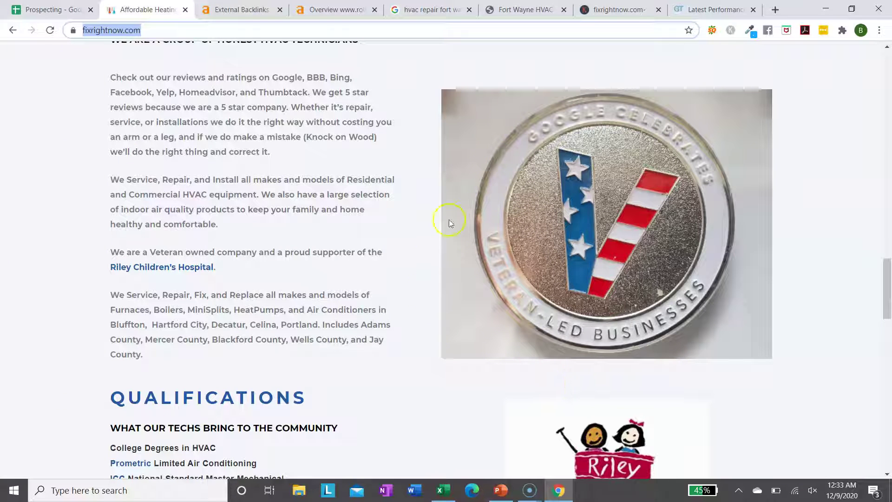
Return to the Ahrefs backlinks report and examine the dofollow referring pages and their domain ratings.
left_click(240, 9)
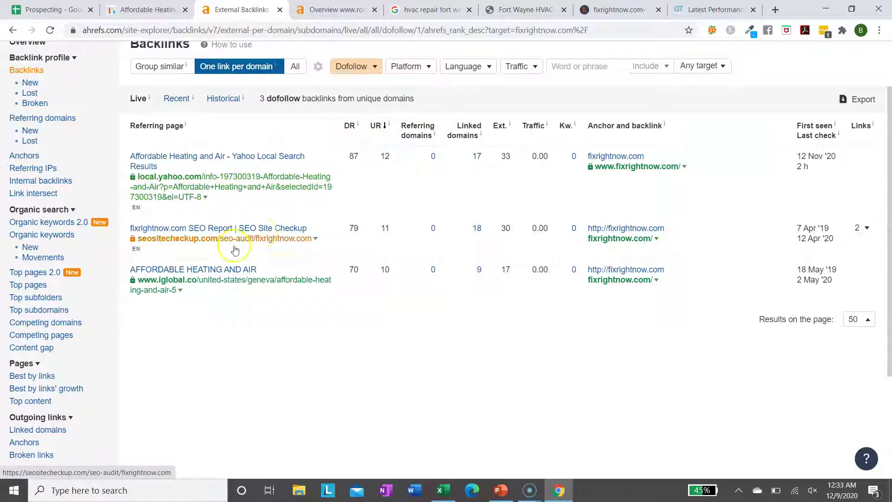
scroll(247, 317, "down", 1)
scroll(245, 317, "down", 1)
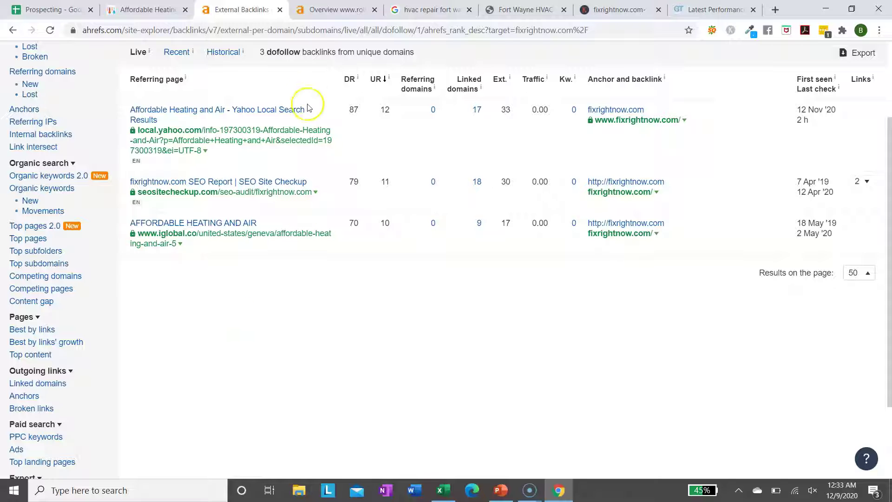
scroll(295, 238, "up", 3)
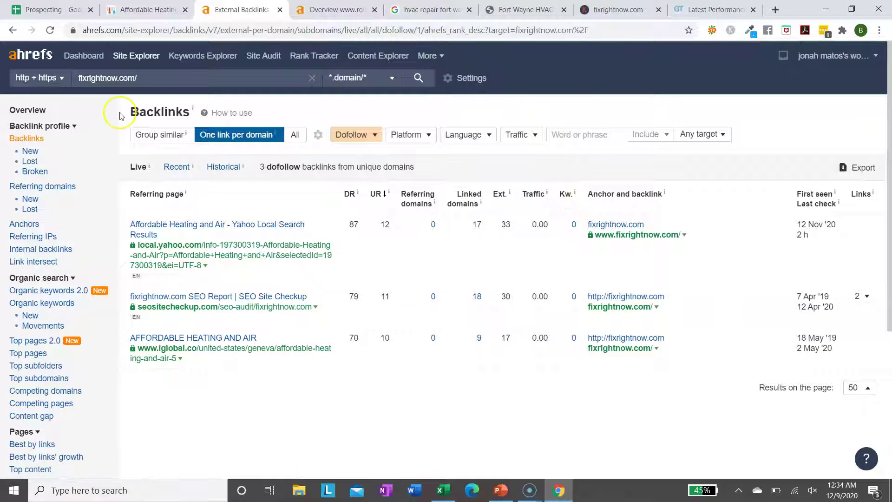
Compare the Ahrefs overviews of fixrightnow.com and its competitor's site, and recheck the leading Google results for "hvac repair fort wayne".
left_click(25, 110)
key("ctrl+shift+Tab")
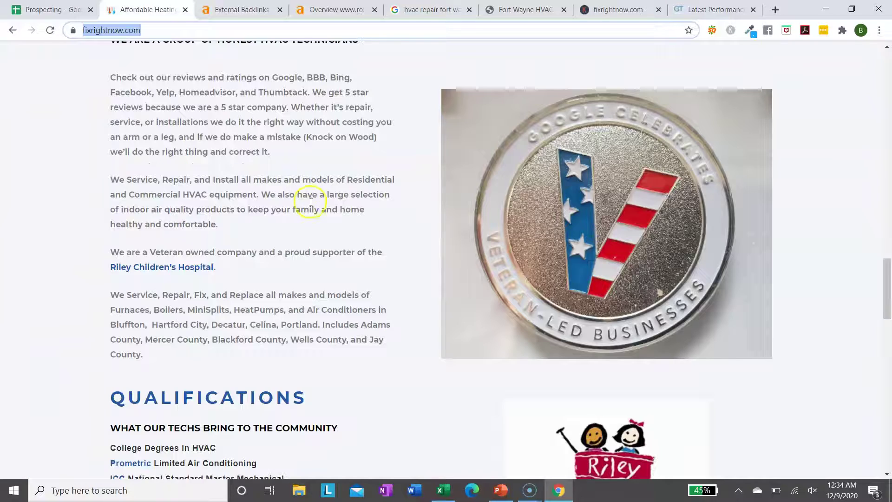
left_click(344, 9)
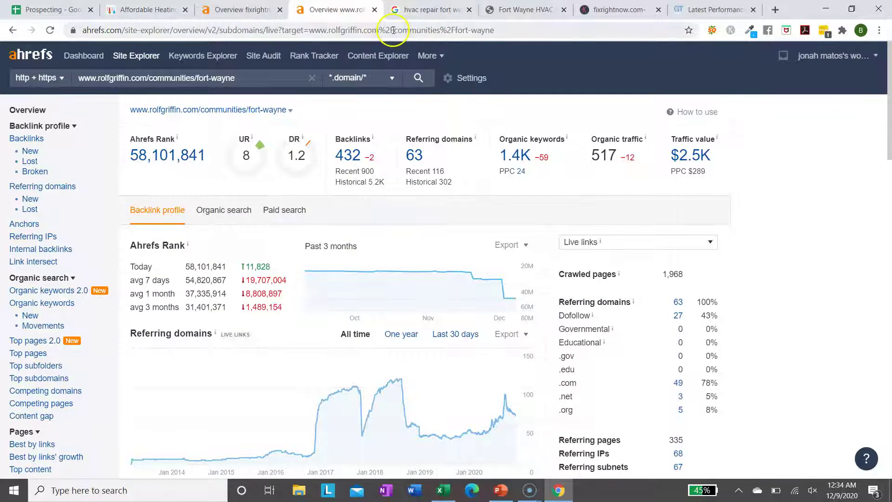
left_click(430, 9)
scroll(398, 205, "up", 10)
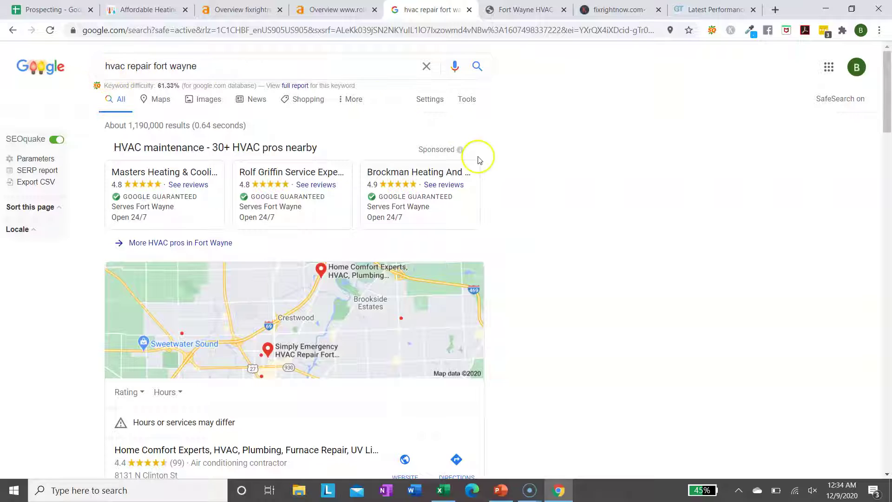
Review the map listings and organic results for "hvac repair fort wayne", and switch to the Rolf Griffin Fort Wayne page.
scroll(479, 158, "down", 10)
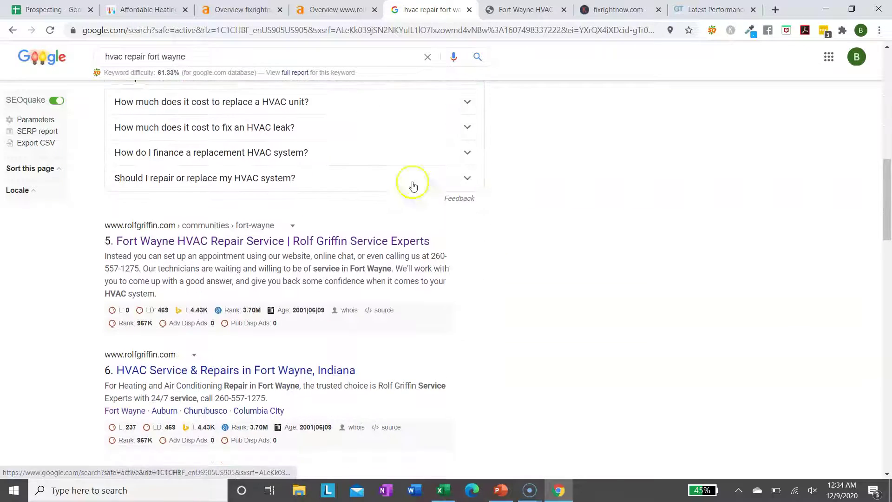
scroll(216, 252, "up", 5)
scroll(215, 252, "up", 3)
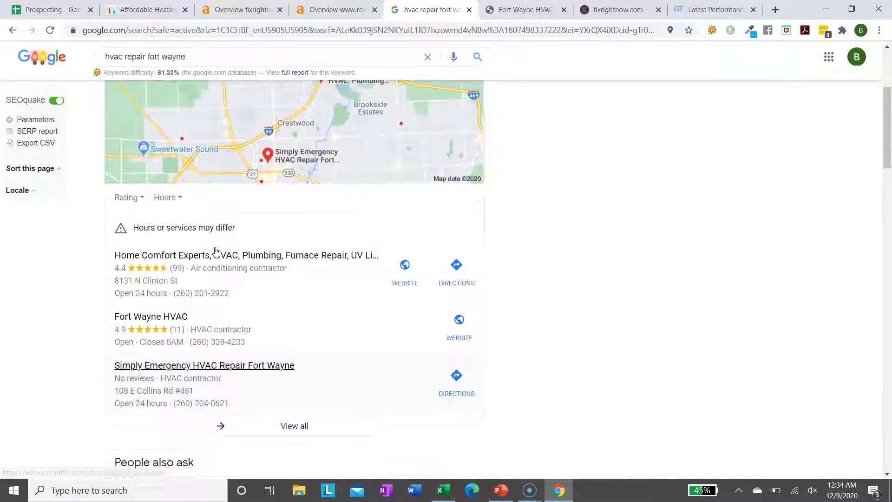
scroll(215, 252, "down", 8)
left_click(161, 241)
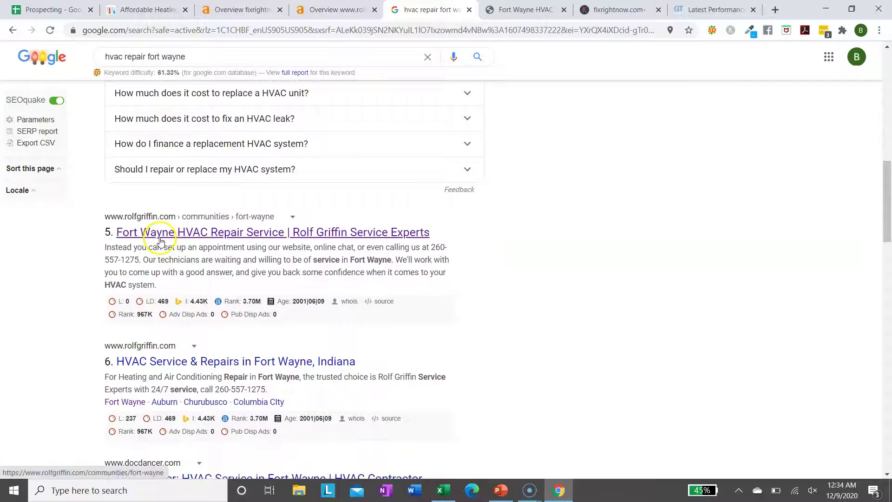
left_click(516, 10)
left_click(498, 36)
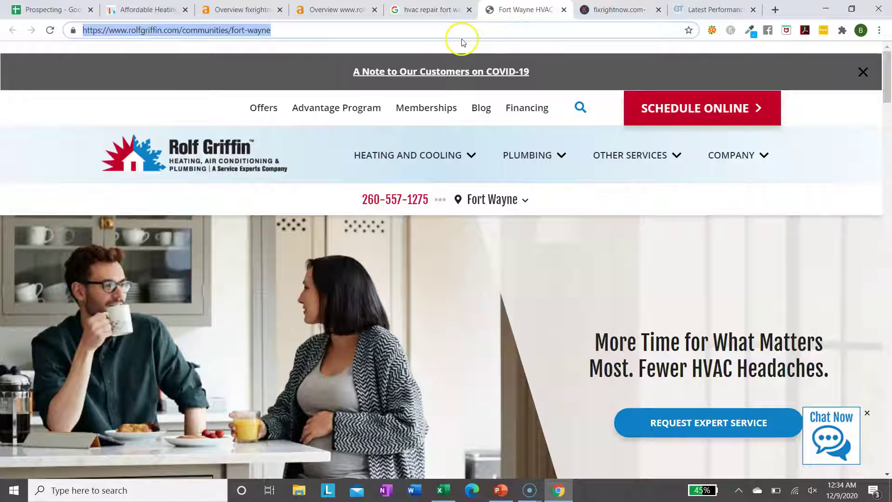
Open the organic keywords report for rolfgriffin.com in Ahrefs and examine the volume and traffic of "fort wayne hvac".
left_click(335, 10)
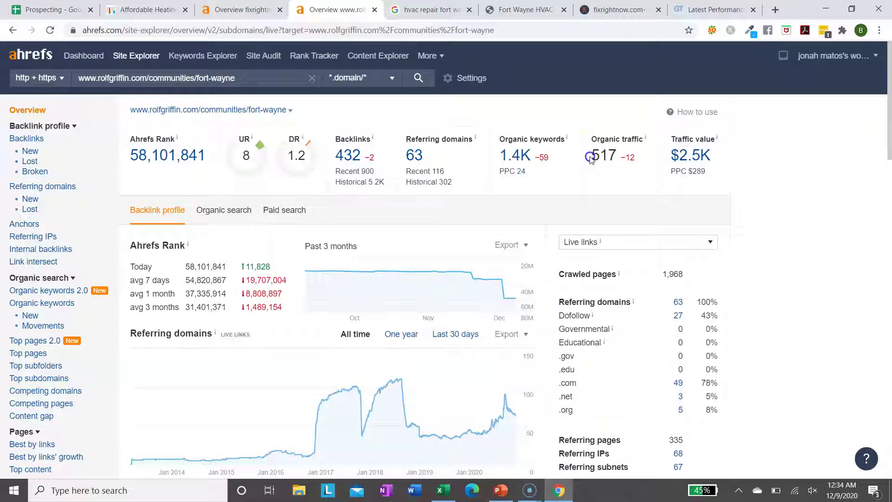
left_click(519, 157)
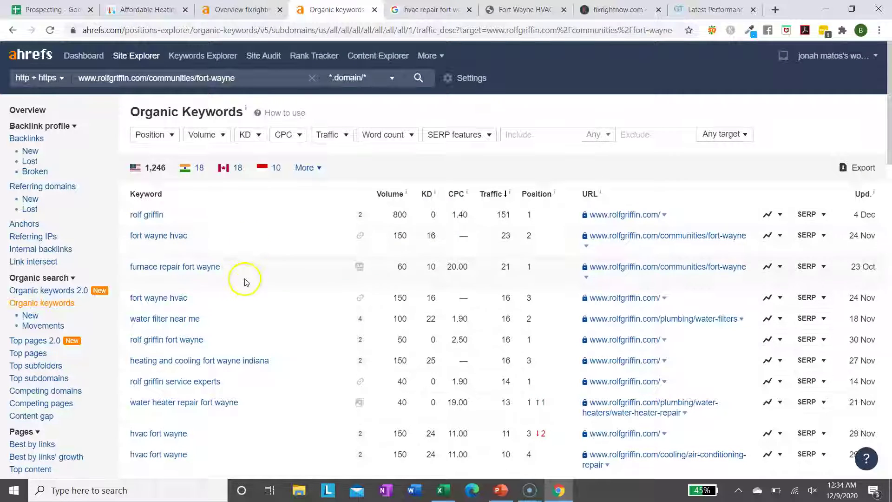
scroll(247, 282, "down", 1)
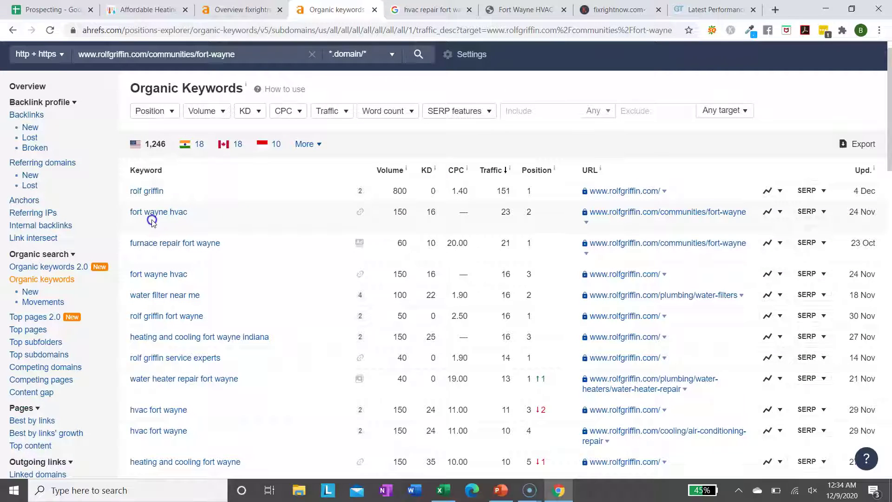
left_click_drag(152, 221, 146, 211)
double_click(398, 214)
scroll(513, 217, "down", 1)
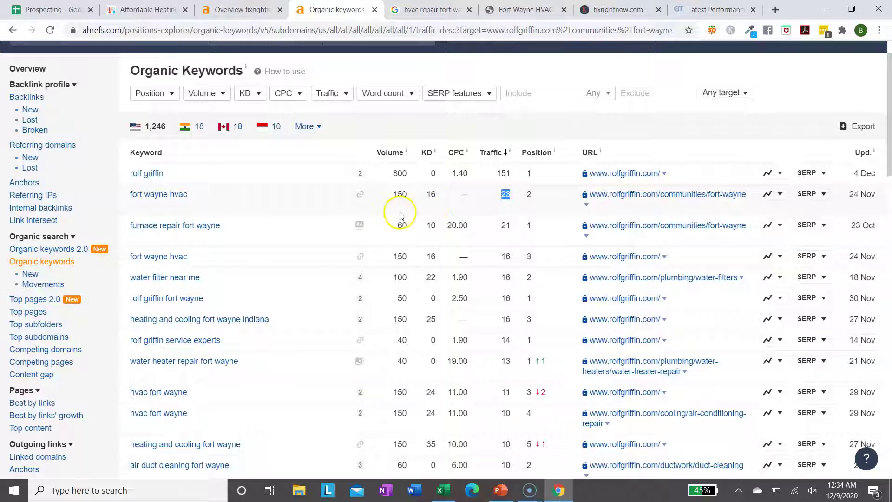
Examine the search volume, traffic and position of the competitor's keyword "furnace repair fort wayne".
scroll(353, 218, "down", 3)
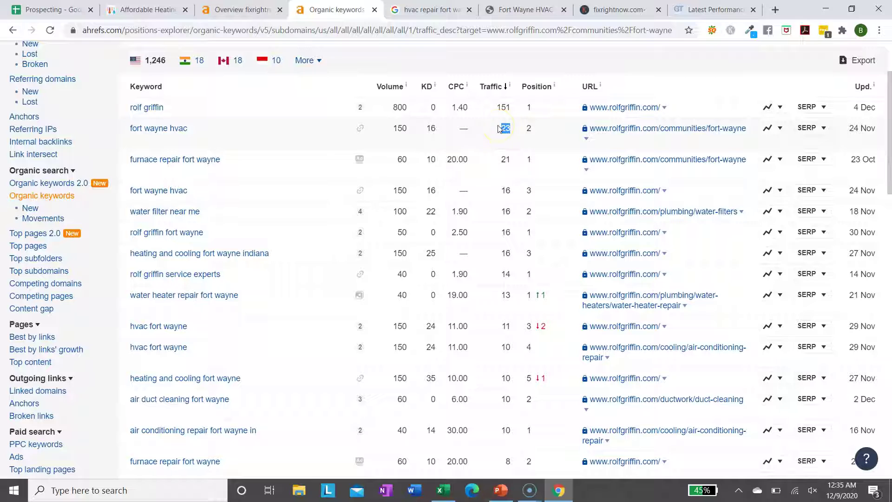
scroll(295, 142, "down", 1)
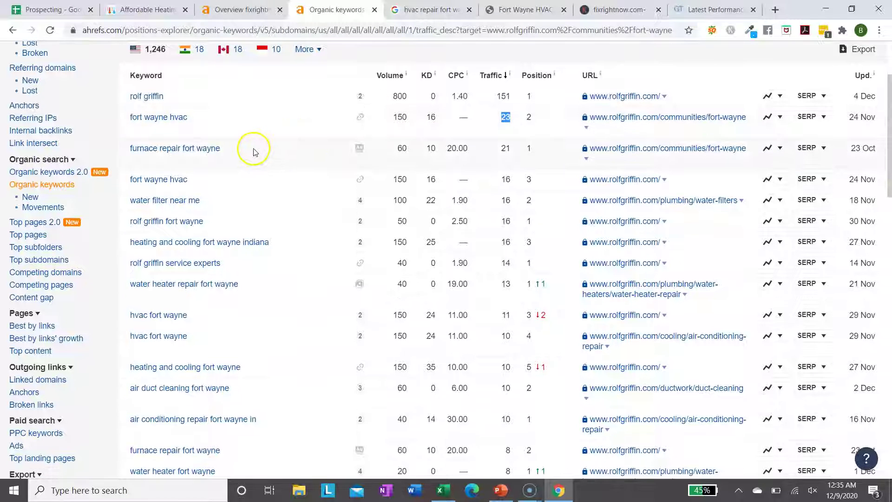
left_click_drag(210, 148, 193, 148)
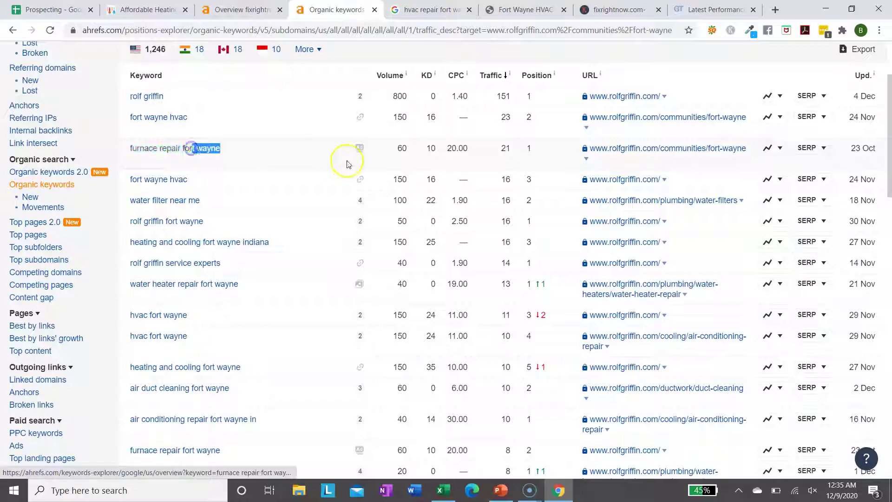
left_click(397, 151)
left_click(530, 156)
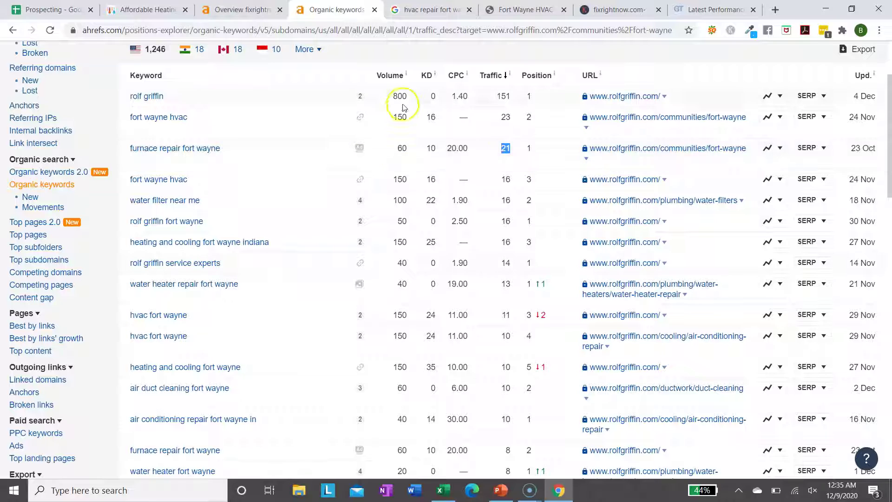
Review the keyword difficulty of the competitor's other ranking terms and highlight the keyword "air duct cleaning fort wayne".
scroll(325, 209, "down", 2)
scroll(297, 163, "up", 2)
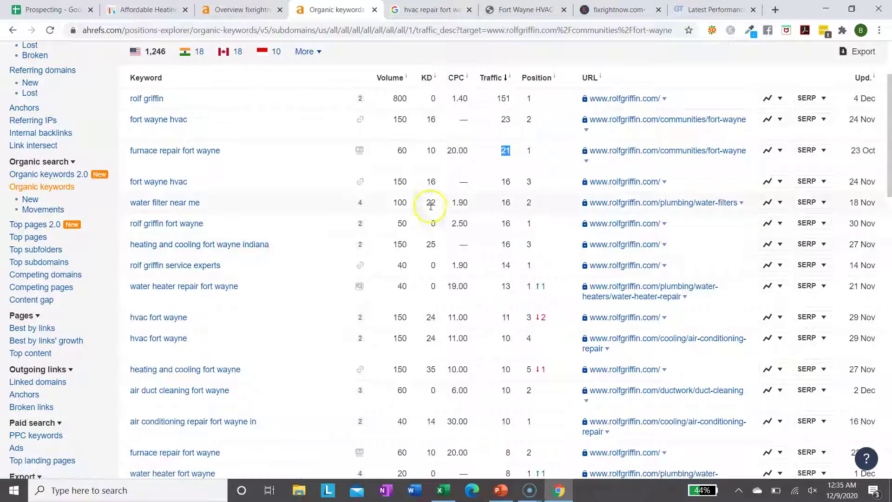
scroll(428, 255, "down", 2)
scroll(428, 254, "down", 3)
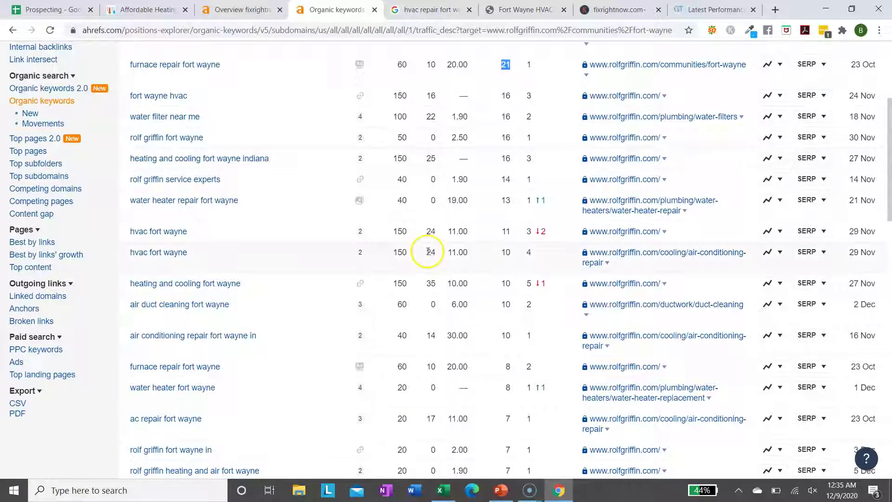
scroll(435, 237, "down", 3)
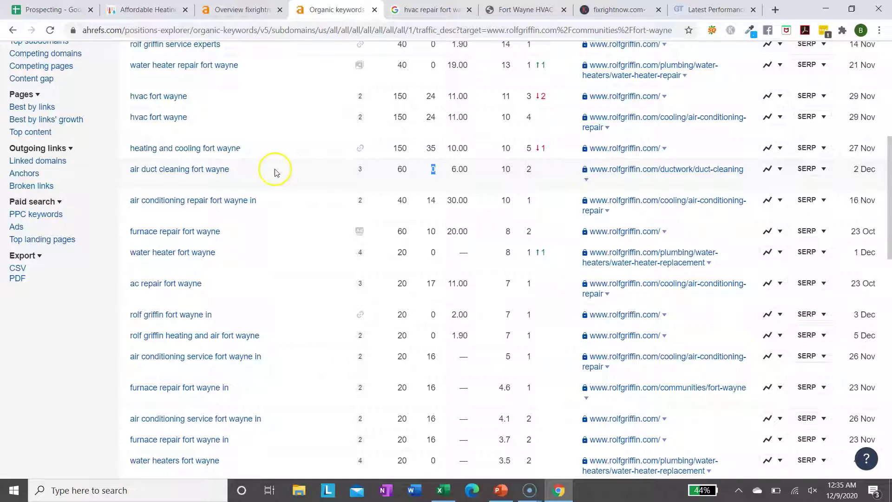
left_click_drag(223, 174, 122, 174)
Switch to the fixrightnow.com homepage and review its navigation, sale banner, quote form and About Us section for service content.
left_click(158, 13)
scroll(355, 176, "up", 9)
scroll(354, 176, "down", 6)
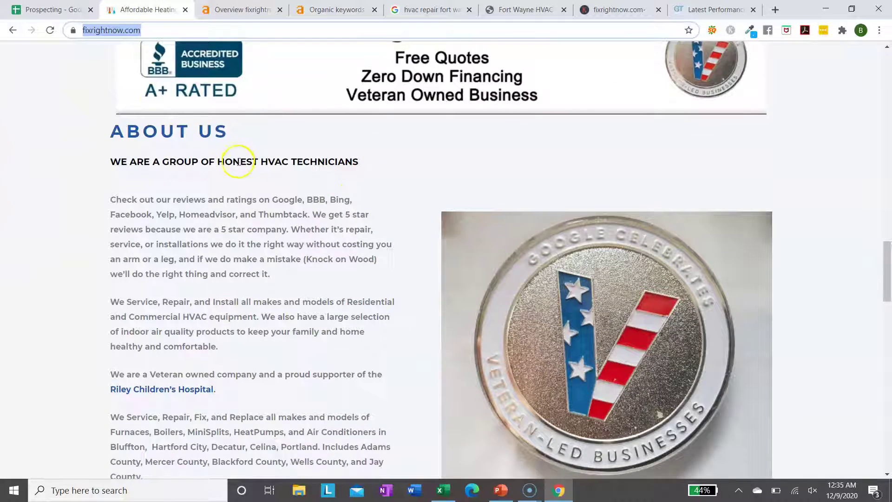
scroll(272, 188, "up", 10)
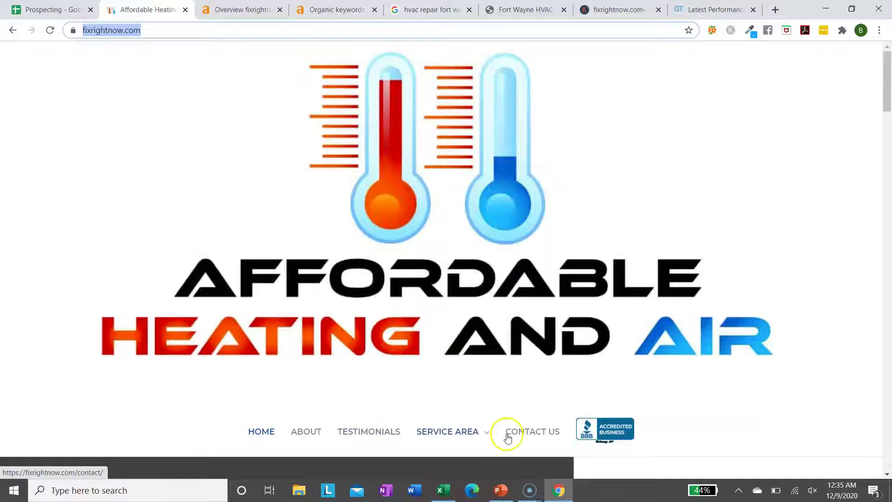
scroll(523, 402, "down", 4)
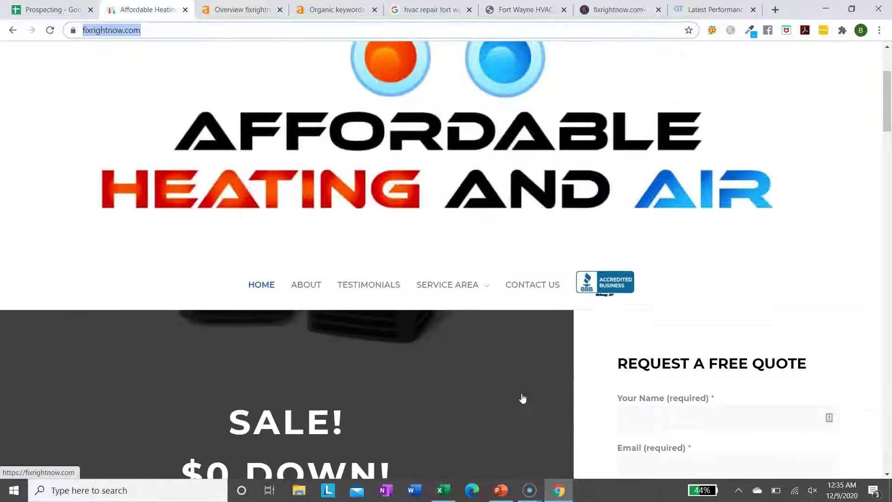
scroll(522, 399, "down", 9)
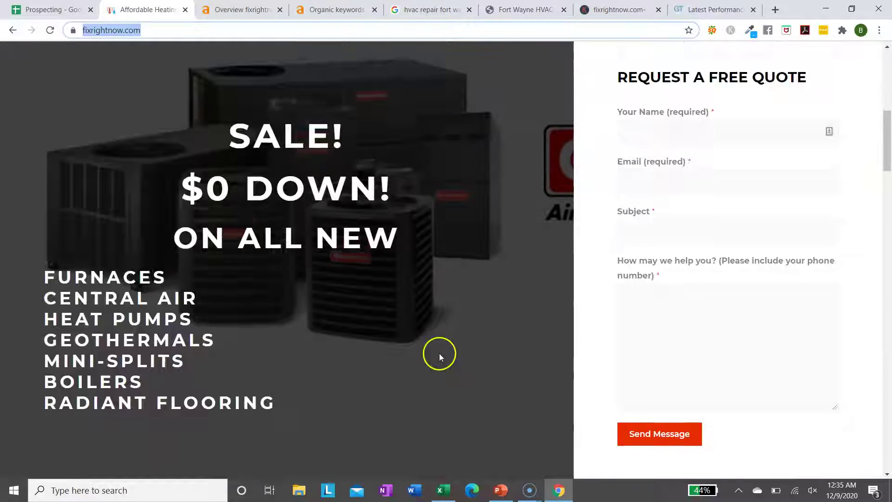
scroll(439, 353, "down", 13)
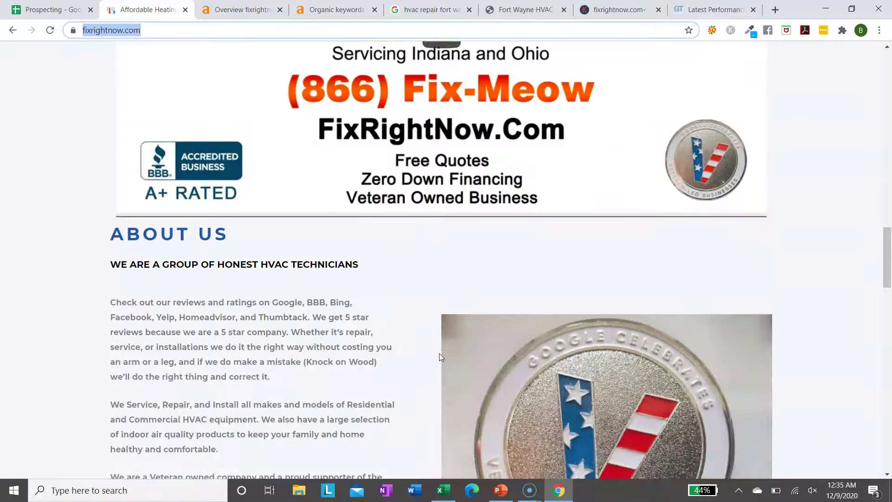
Revisit the Google results and Rolf Griffin page, and open the Ahrefs keyword overview for "air duct cleaning fort wayne".
left_click(432, 10)
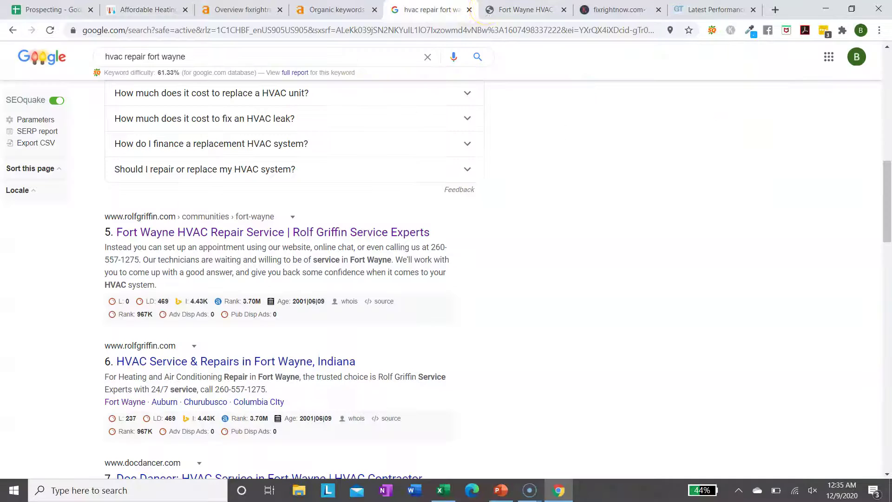
left_click(520, 10)
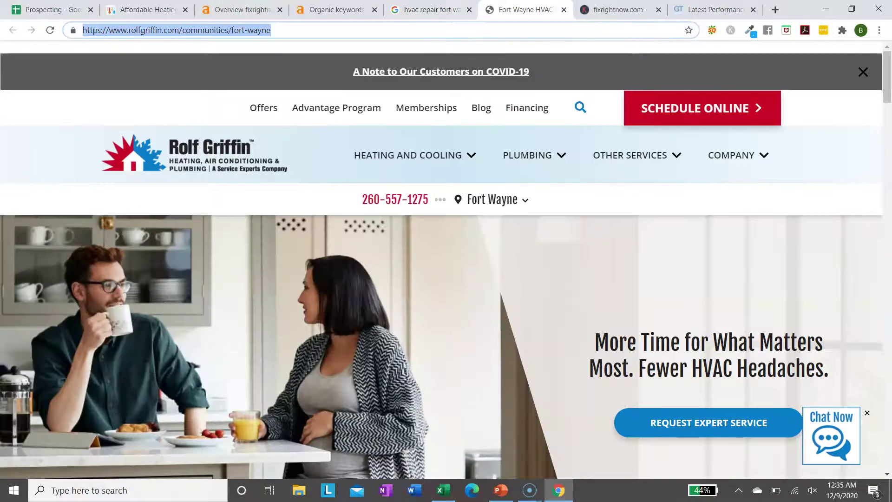
key("ctrl+shift+Tab")
key("ctrl+shift+Tab")
scroll(298, 232, "down", 1)
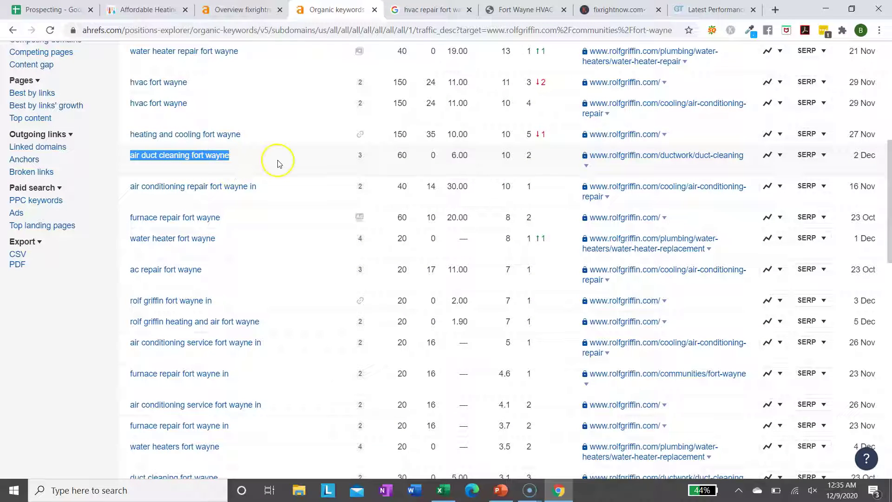
left_click(146, 160)
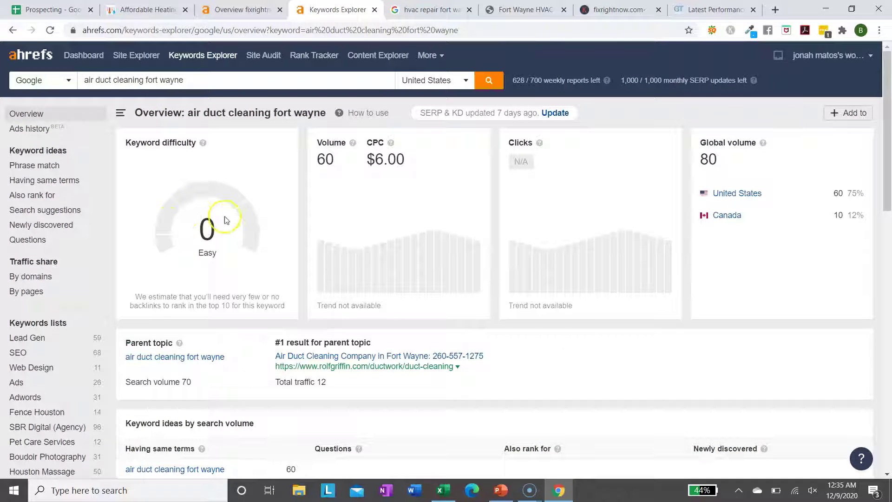
Return to the competitor's organic keywords report and look through its remaining air conditioning, furnace and water heater keywords.
left_click(11, 30)
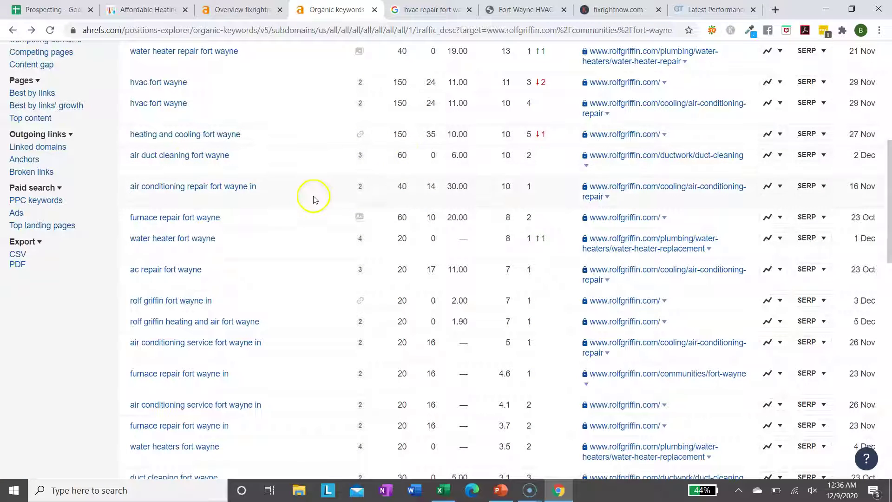
scroll(313, 196, "down", 1)
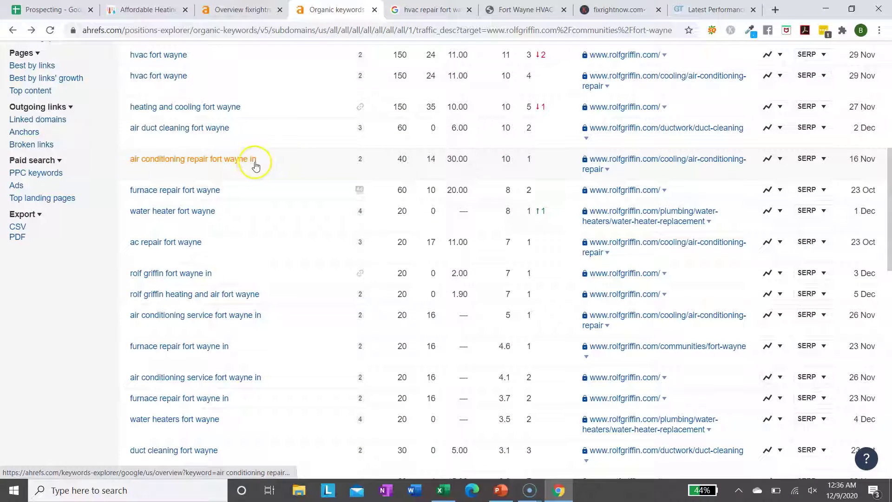
scroll(298, 224, "down", 3)
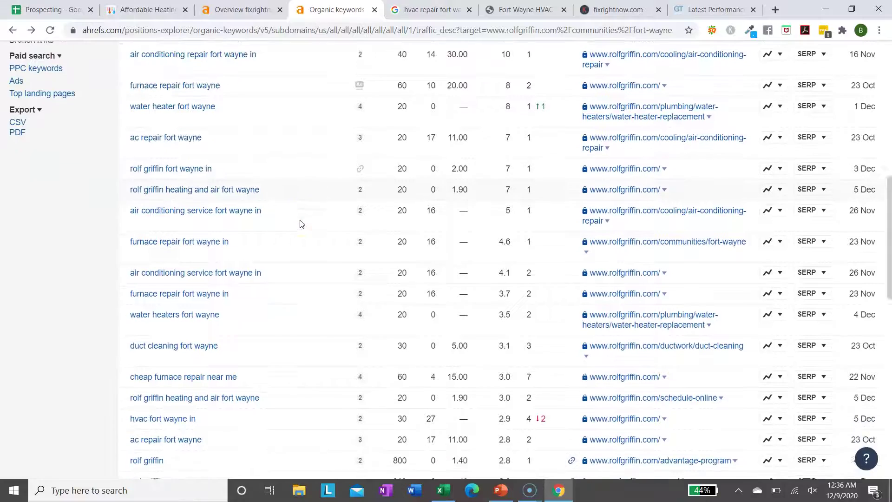
scroll(393, 308, "down", 3)
scroll(405, 374, "down", 5)
scroll(403, 376, "up", 7)
scroll(404, 376, "up", 10)
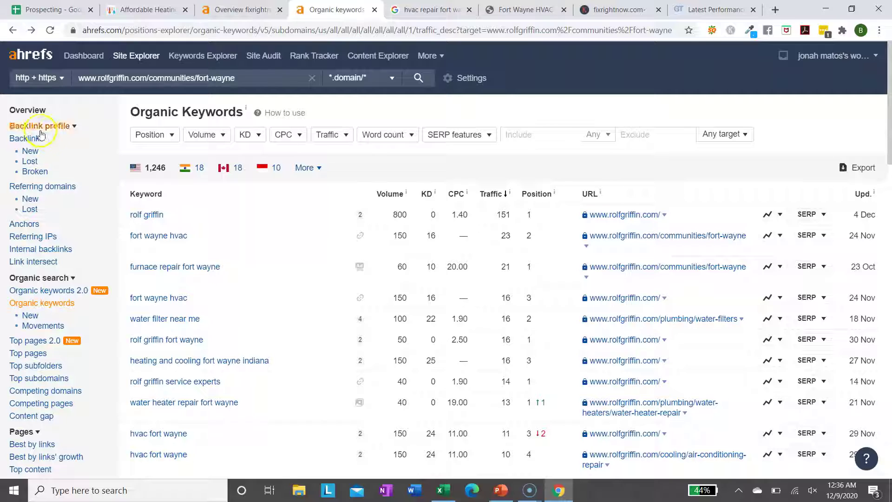
Open the competitor's backlinks report from its overview and filter it to dofollow links with one link per domain.
left_click(21, 111)
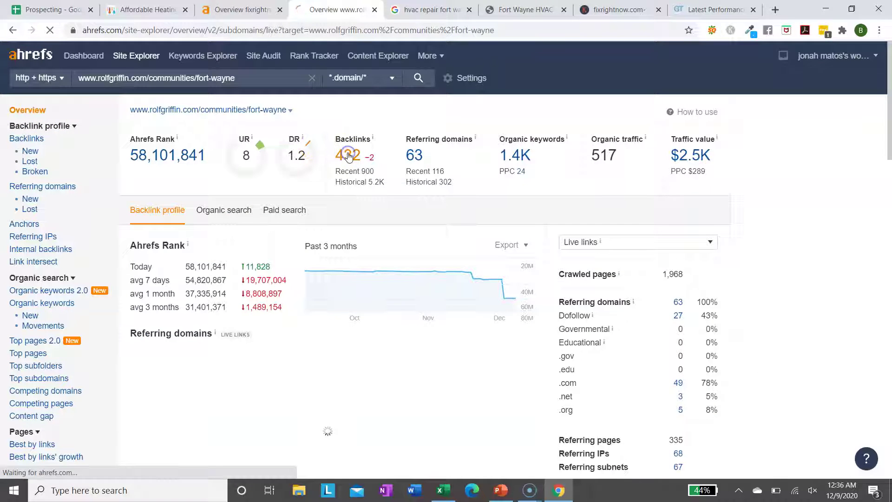
left_click(348, 155)
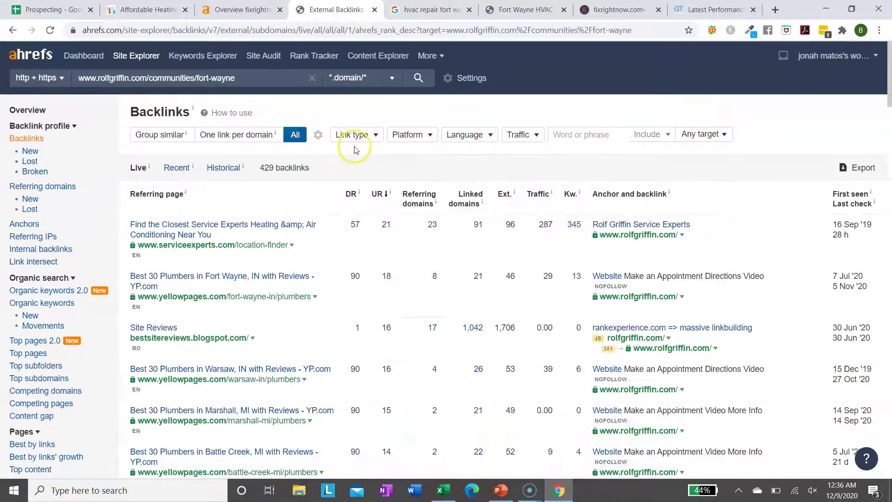
left_click(354, 135)
left_click(354, 167)
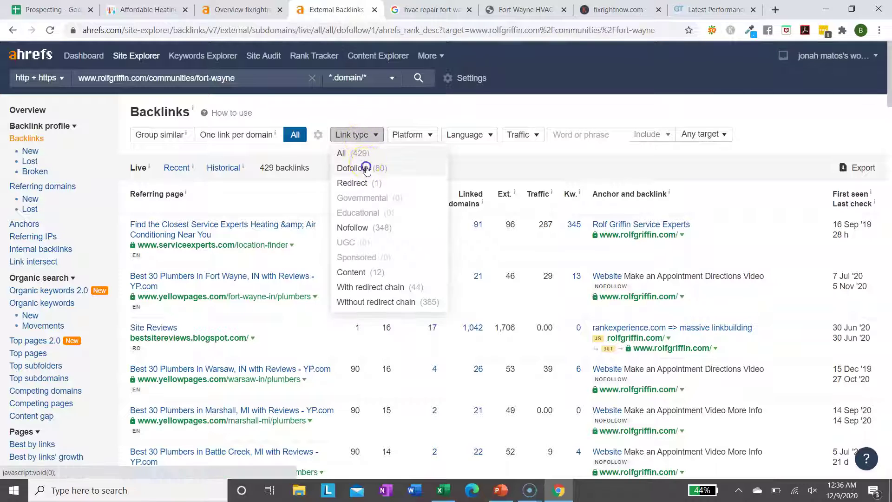
left_click(251, 133)
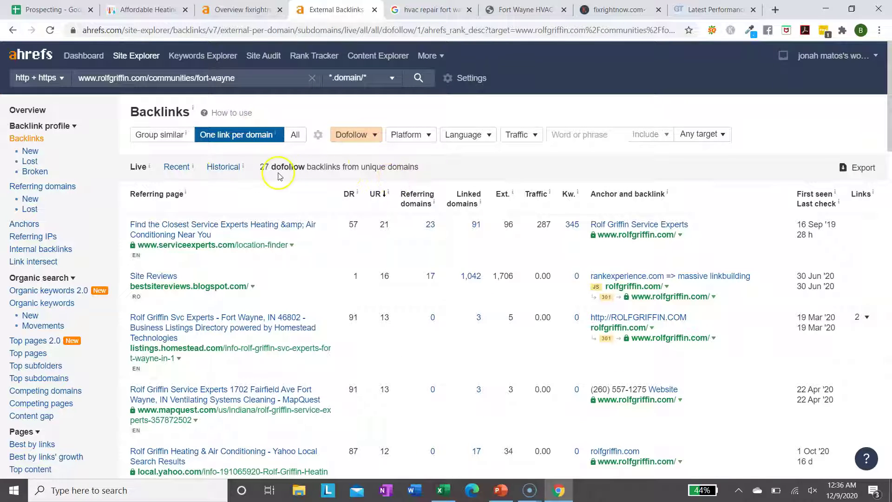
Examine the competitor's dofollow referring pages and their domain ratings.
scroll(311, 243, "down", 4)
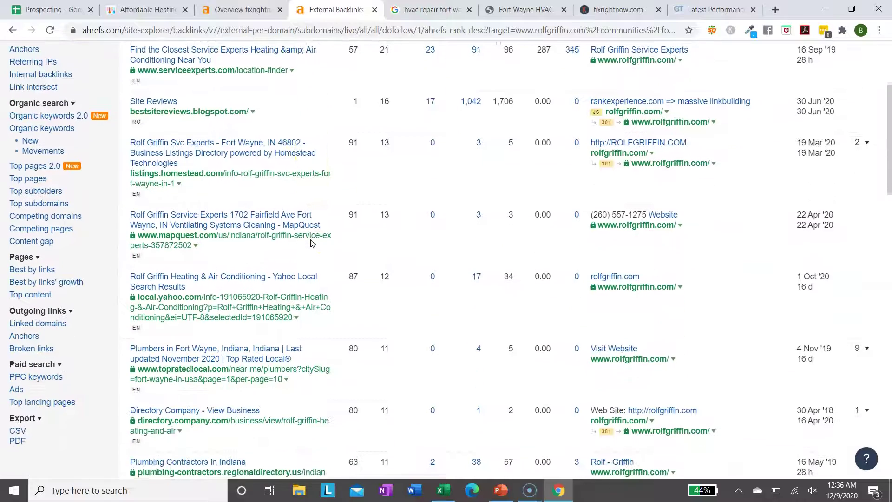
scroll(311, 244, "up", 2)
scroll(312, 243, "up", 2)
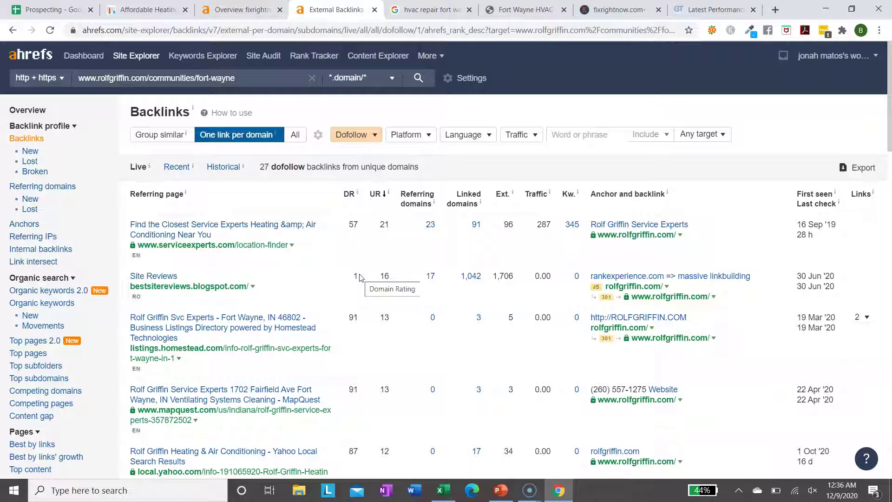
scroll(462, 388, "down", 2)
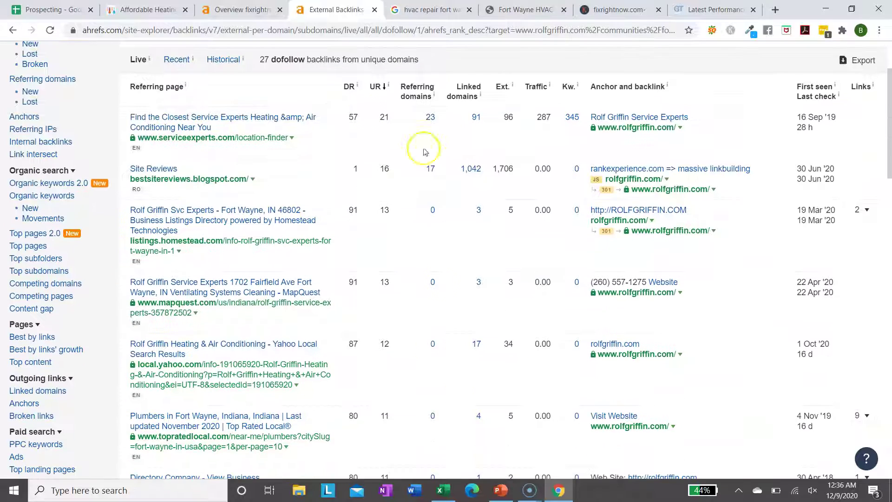
Look through the rest of the competitor's dofollow backlinks, and return to its overview to check the organic traffic.
scroll(361, 244, "down", 6)
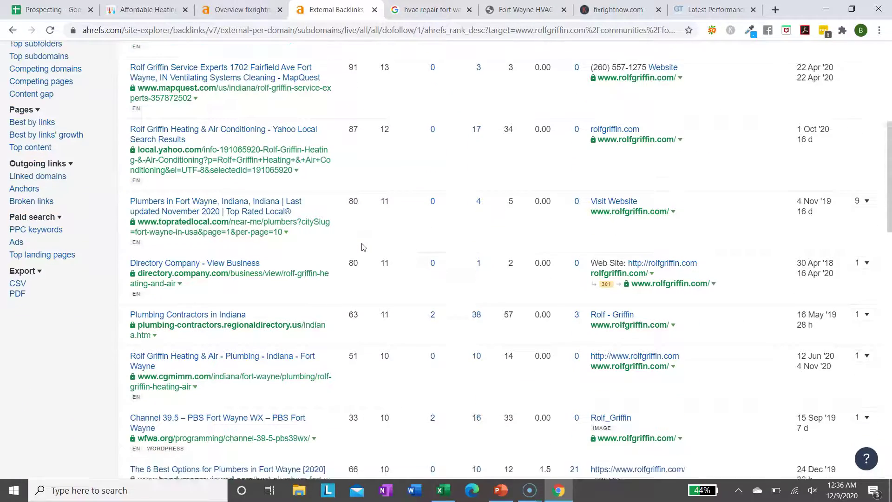
scroll(362, 246, "down", 6)
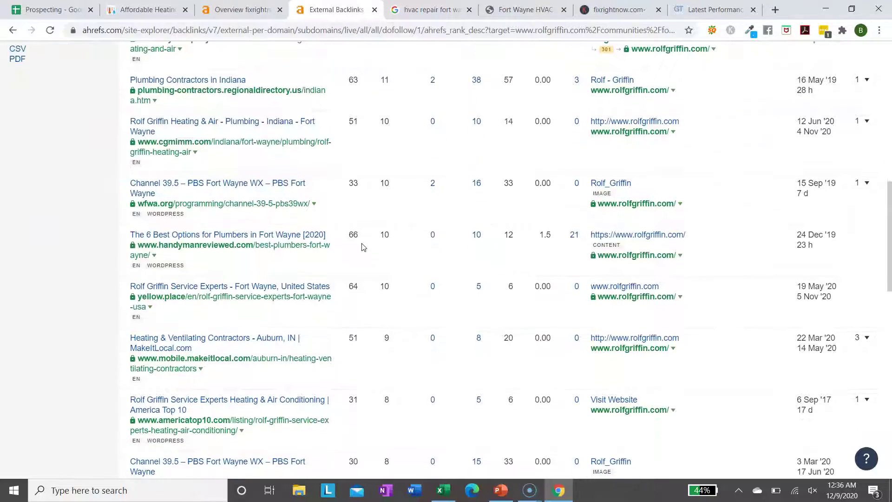
scroll(364, 246, "down", 11)
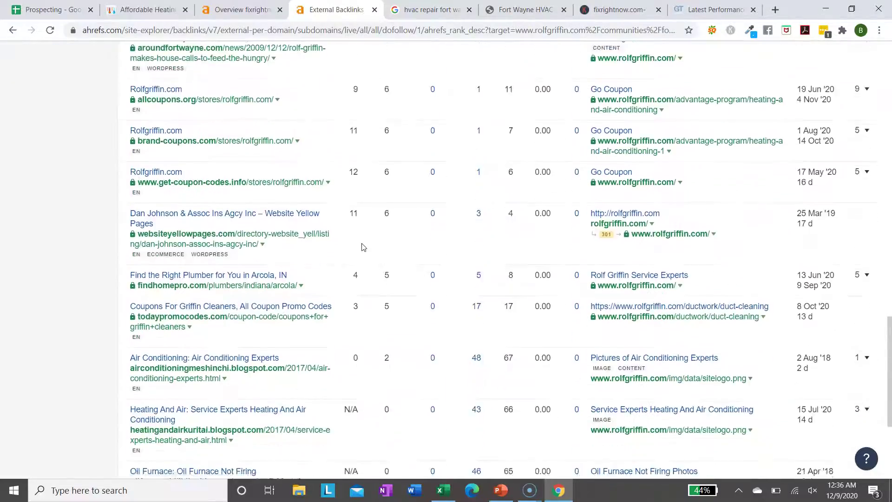
scroll(363, 246, "up", 20)
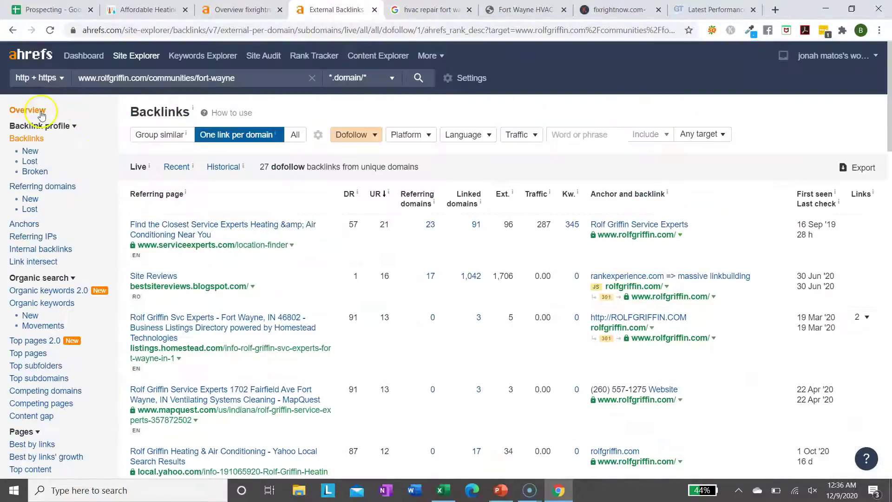
left_click(28, 110)
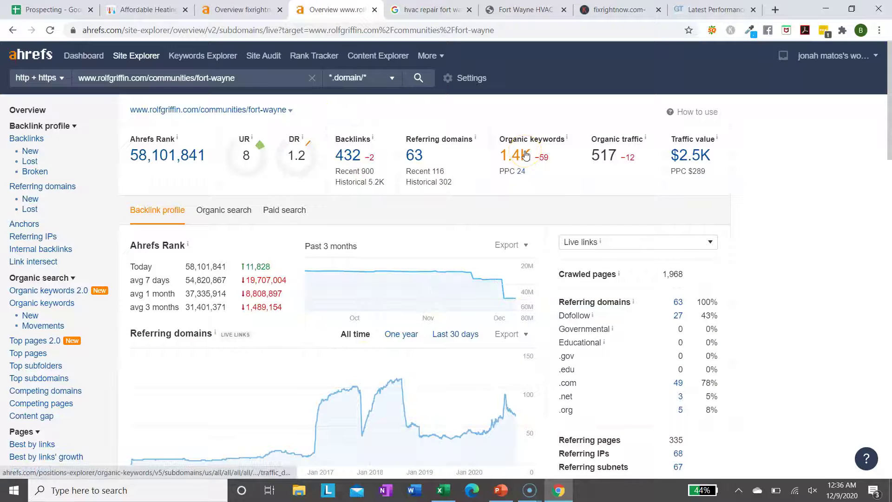
left_click_drag(630, 154, 600, 154)
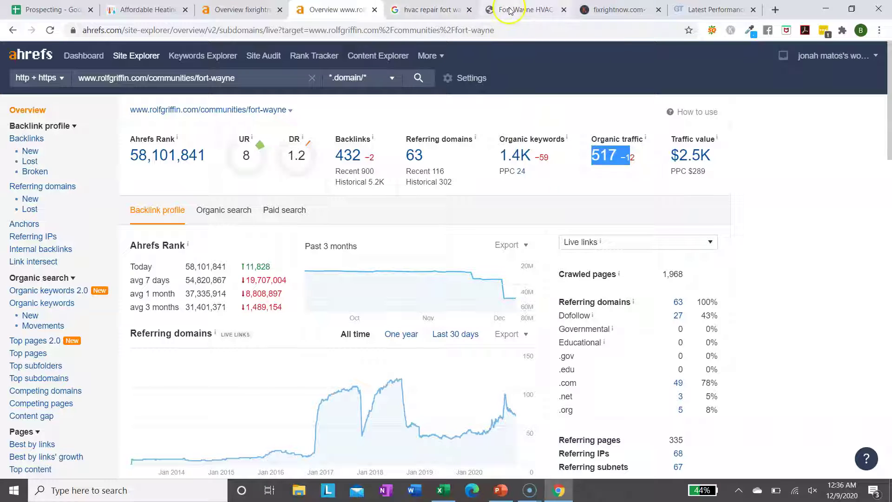
Switch back to the fixrightnow.com site and open its Portland service area page.
left_click(142, 9)
scroll(418, 191, "up", 15)
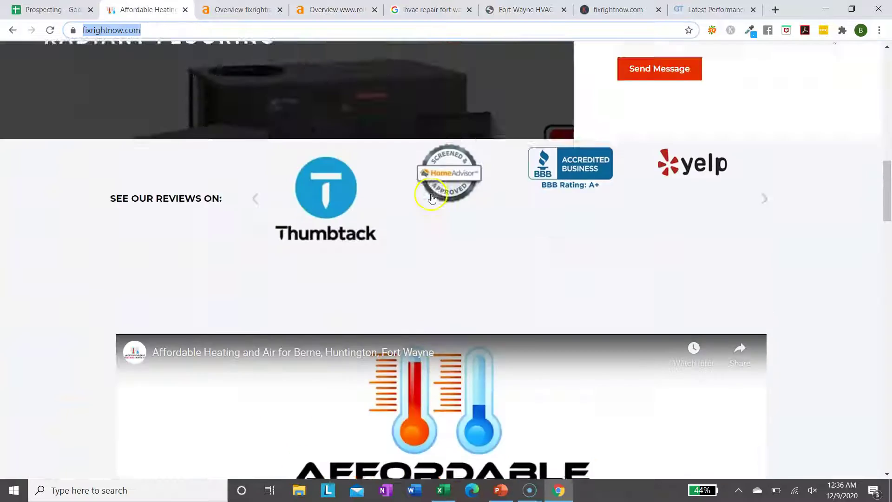
mouse_move(461, 434)
scroll(462, 422, "down", 5)
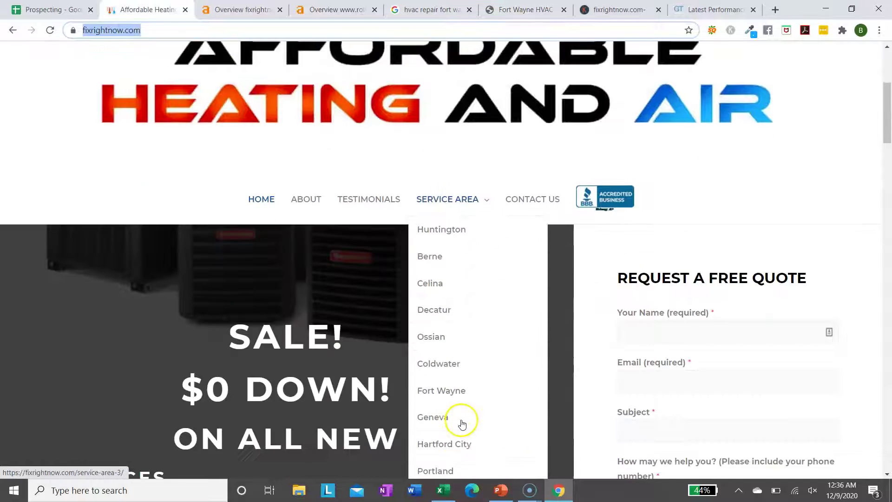
scroll(470, 343, "down", 2)
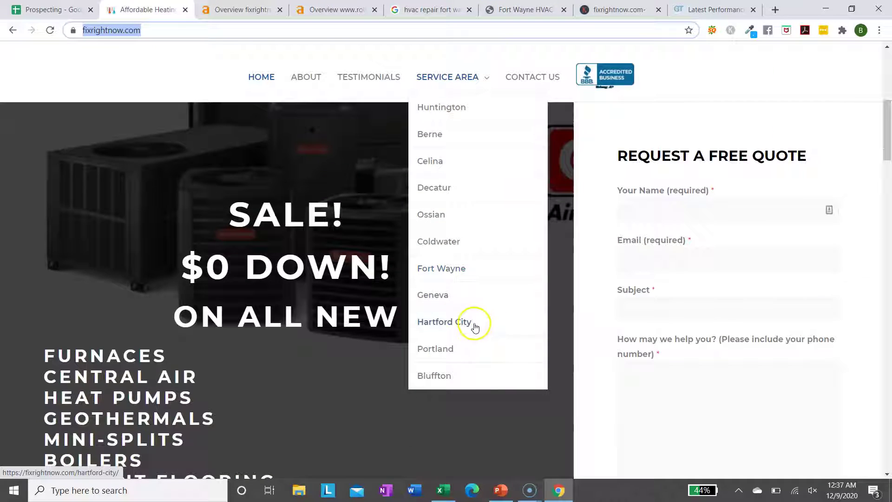
left_click(451, 361)
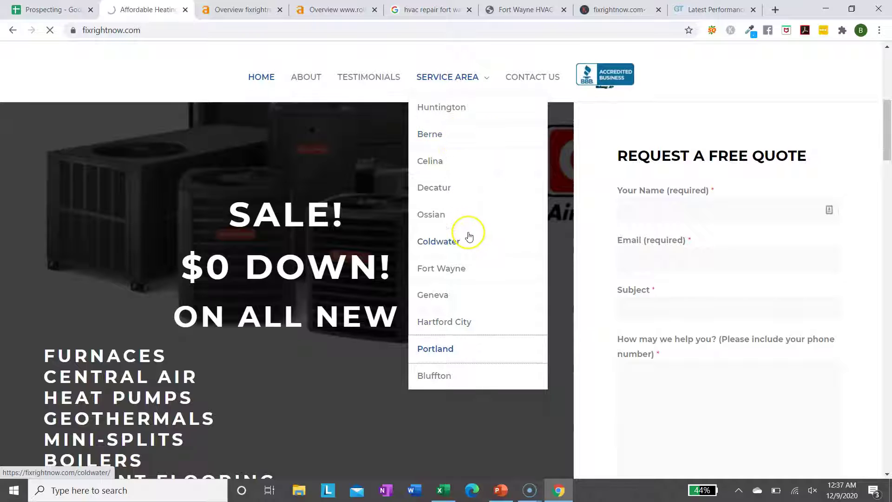
Examine the Portland page's services list and its About Portland Indiana text sourced from Wikipedia.
scroll(451, 423, "down", 10)
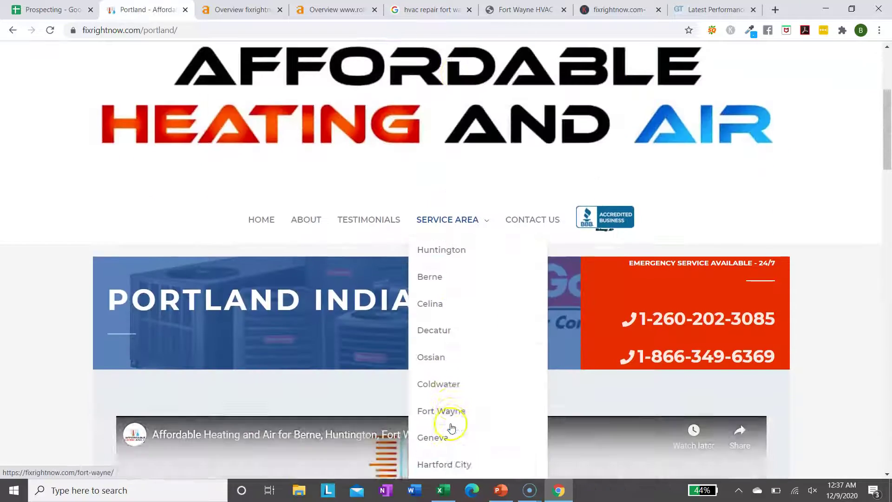
scroll(412, 432, "down", 8)
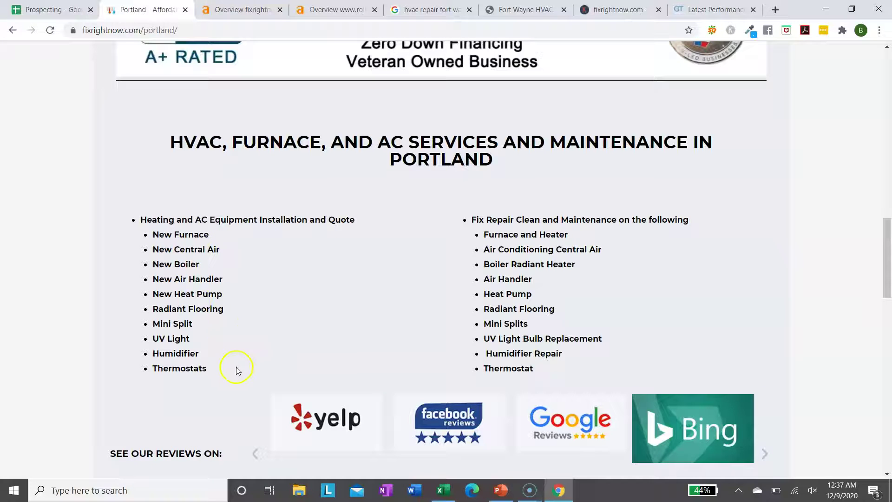
scroll(225, 348, "down", 1)
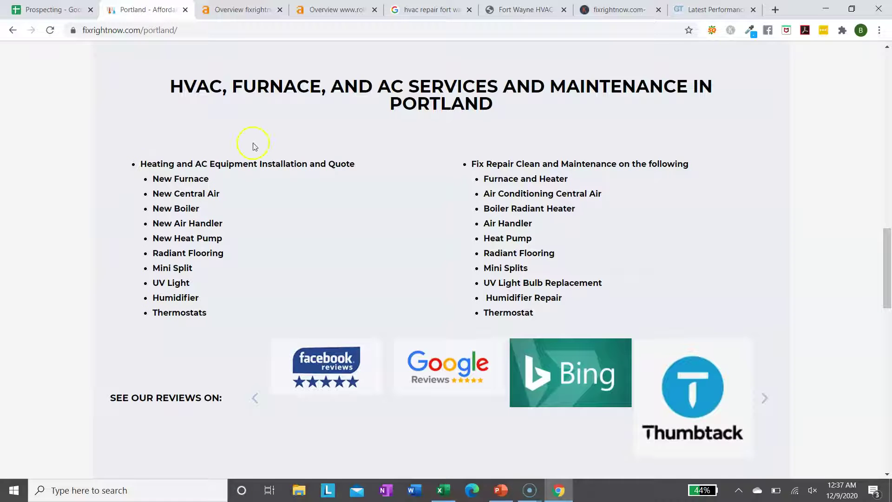
scroll(241, 334, "down", 6)
left_click_drag(308, 171, 509, 310)
left_click(510, 312)
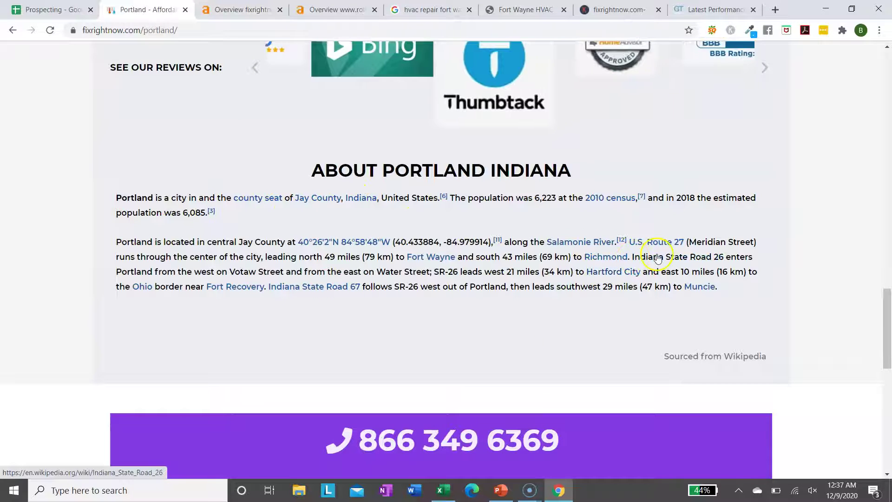
left_click_drag(727, 293, 318, 150)
left_click(418, 202)
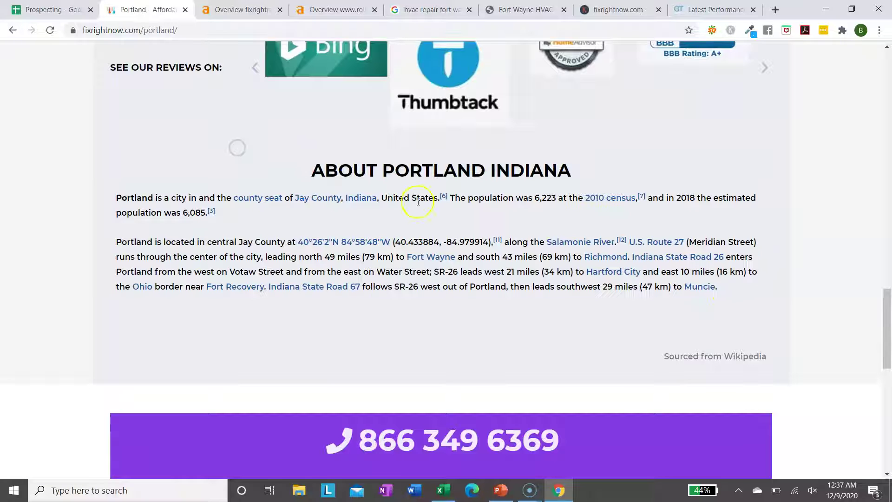
Open the Celina service area page on fixrightnow.com.
scroll(436, 200, "up", 20)
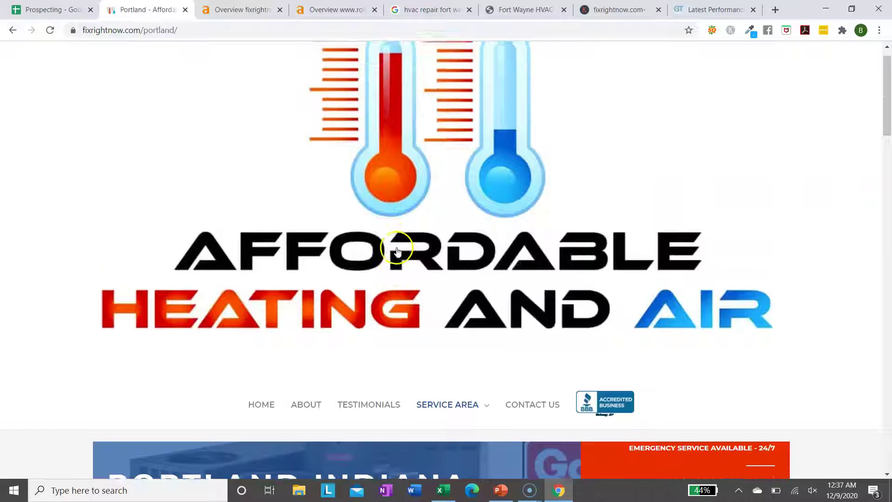
scroll(415, 246, "down", 3)
mouse_move(442, 295)
left_click(461, 384)
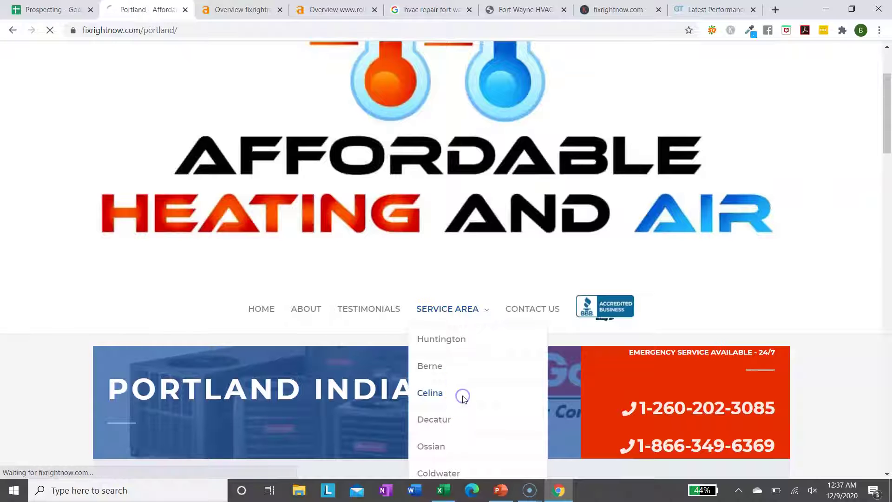
Examine the Celina page's services list, About Celina Ohio text and contact section for unique, locally relevant content.
scroll(354, 421, "down", 5)
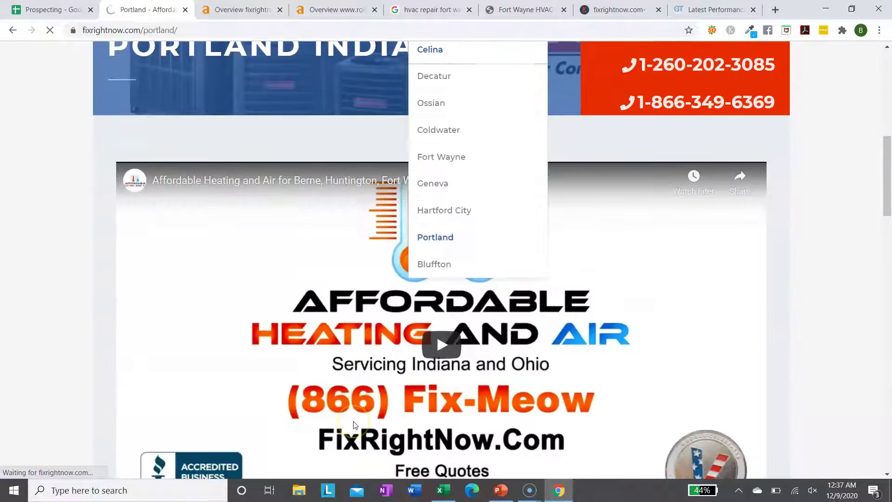
scroll(354, 423, "down", 12)
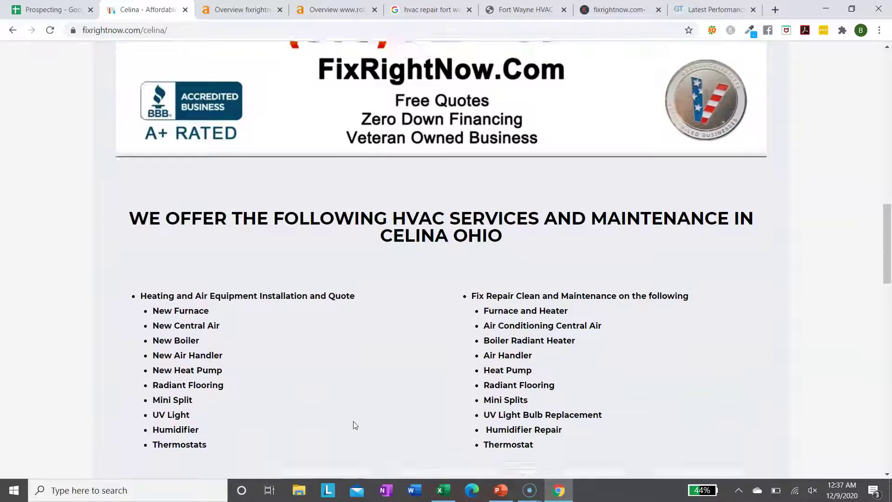
scroll(353, 413, "down", 4)
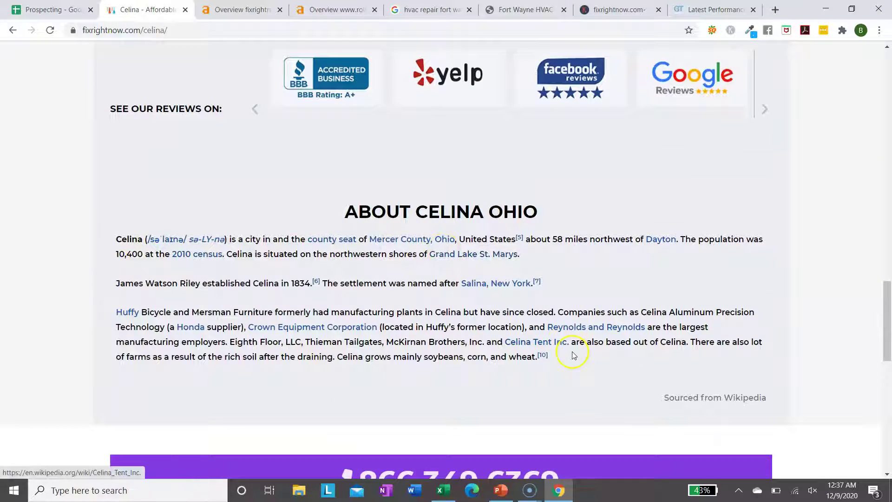
scroll(470, 278, "down", 10)
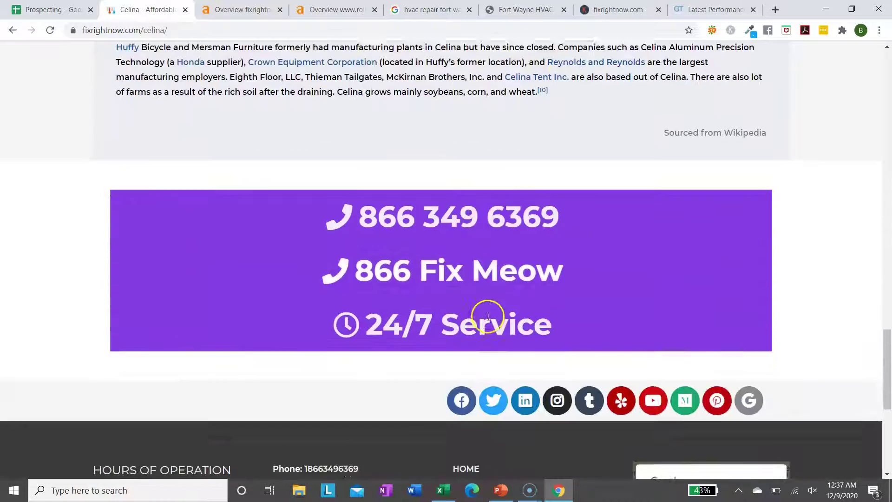
scroll(490, 320, "up", 15)
scroll(489, 320, "up", 6)
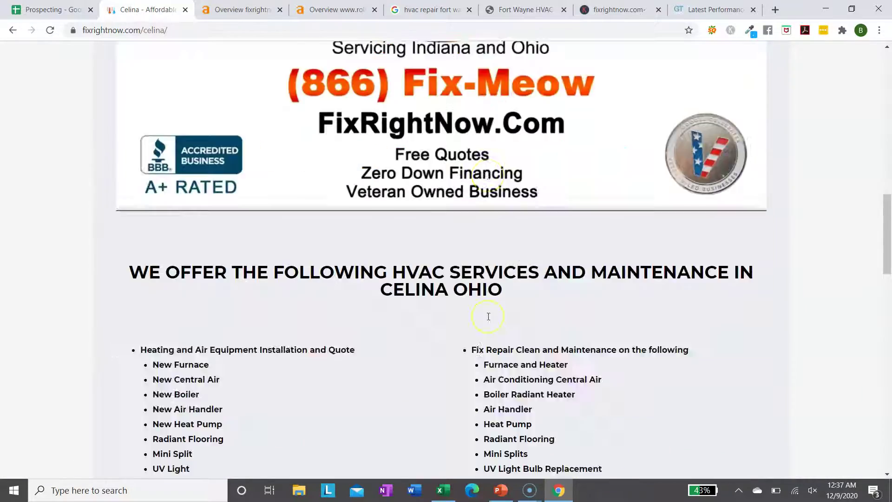
scroll(488, 316, "down", 7)
scroll(586, 361, "down", 7)
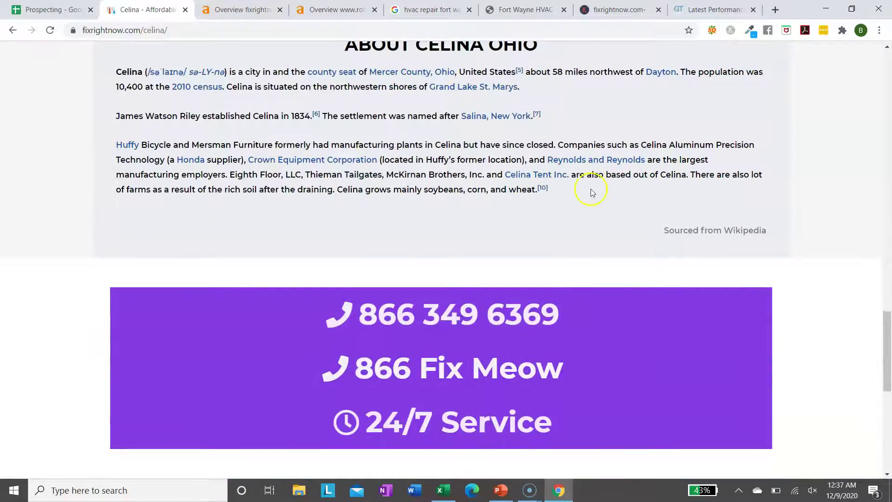
scroll(576, 160, "up", 7)
scroll(577, 161, "up", 2)
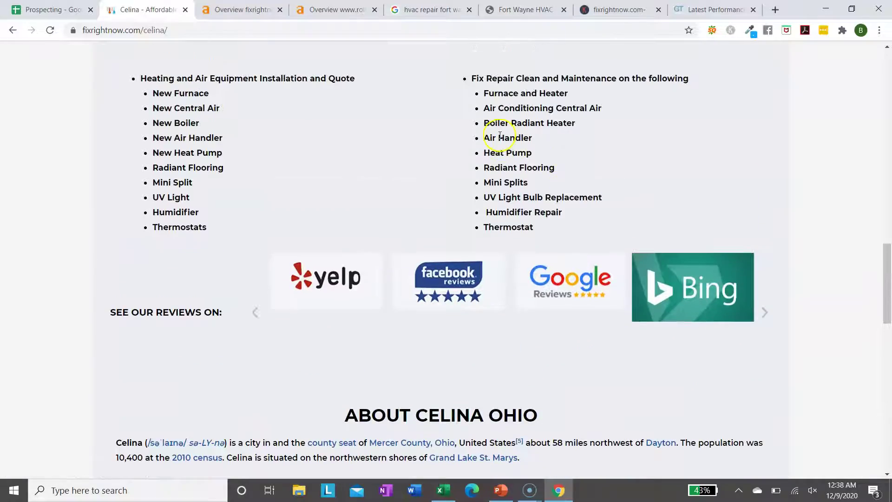
Switch to Ahrefs and open the backlinks report for fixrightnow.com from its overview.
left_click(337, 9)
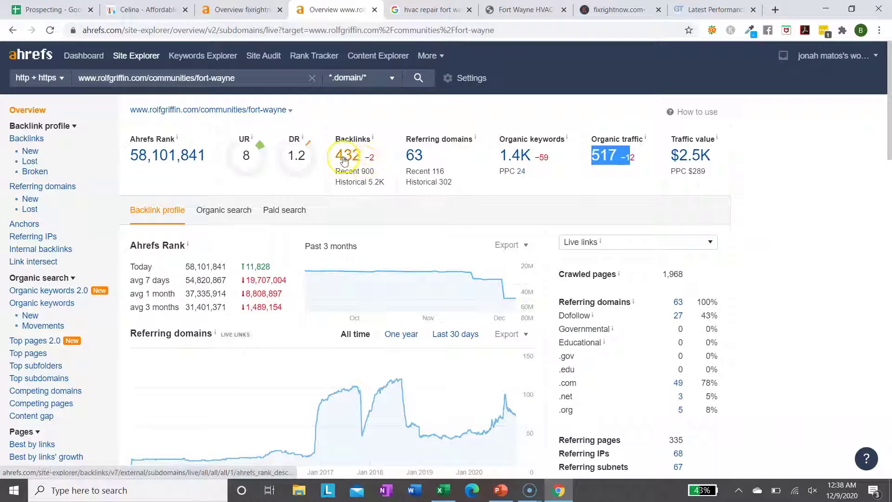
key("ctrl+shift+Tab")
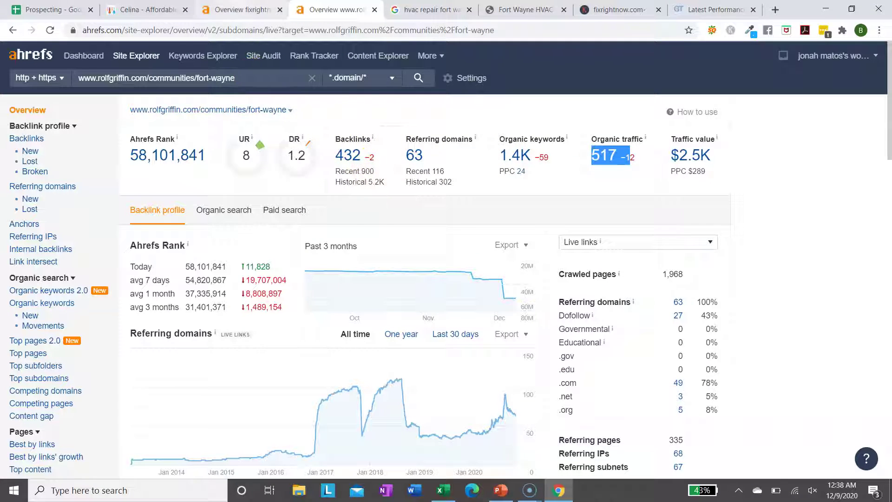
left_click(350, 155)
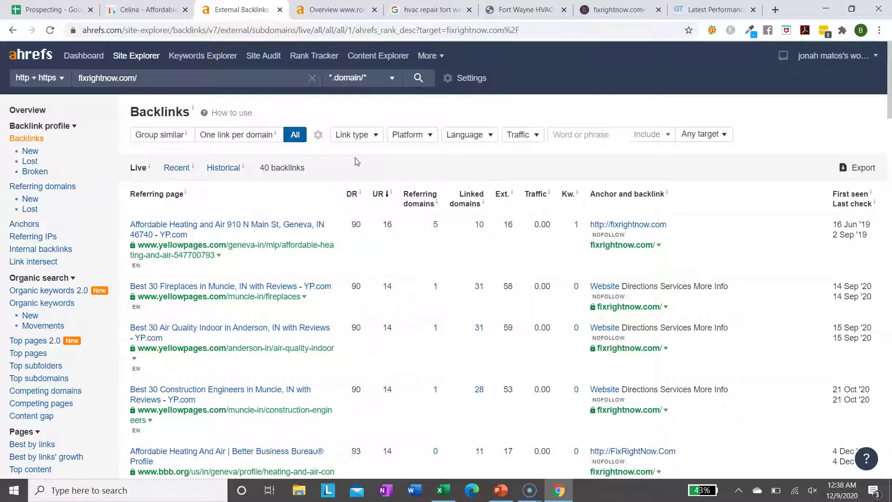
Look through all of fixrightnow.com's backlinks, checking their referring pages and nofollow labels.
scroll(324, 351, "down", 15)
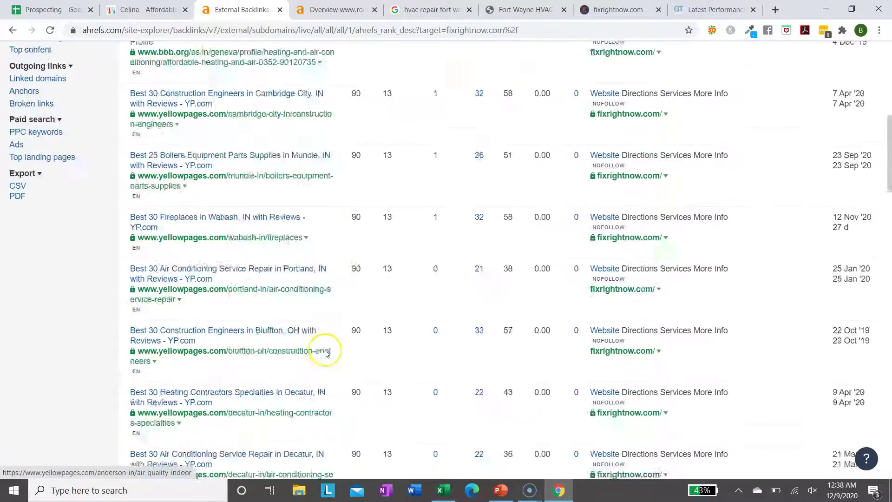
scroll(326, 353, "down", 20)
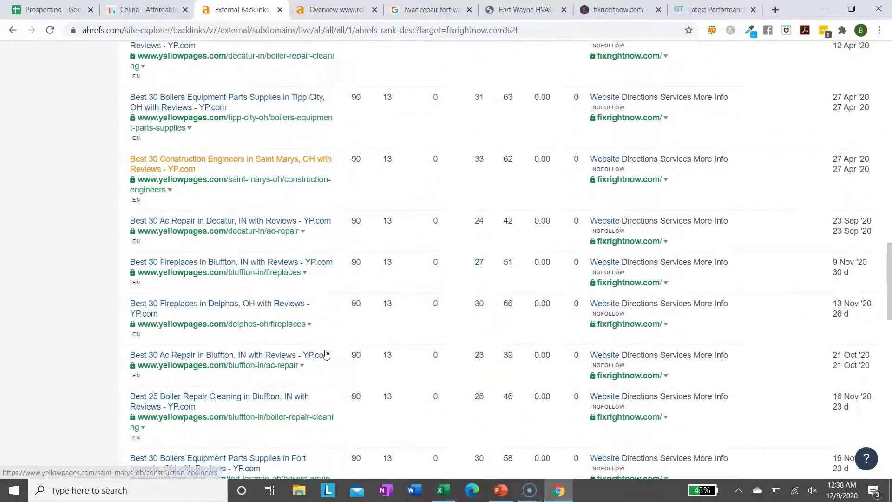
scroll(326, 353, "down", 2)
scroll(325, 353, "up", 20)
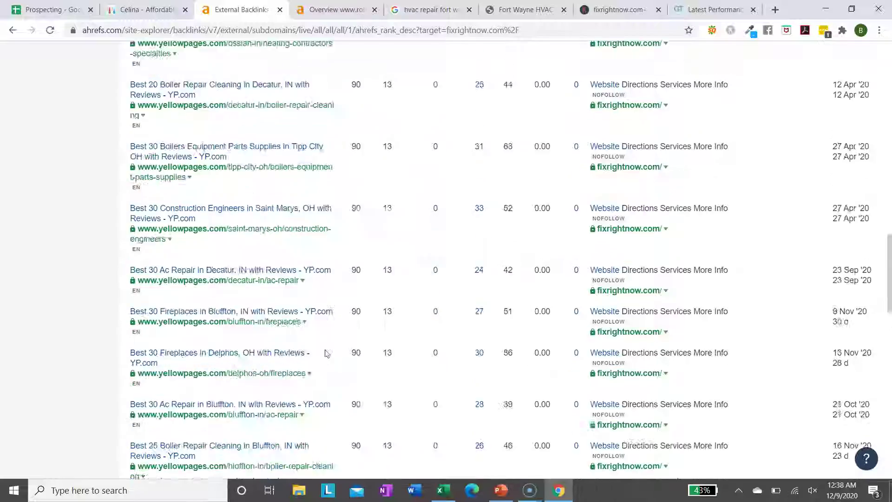
left_click(364, 304)
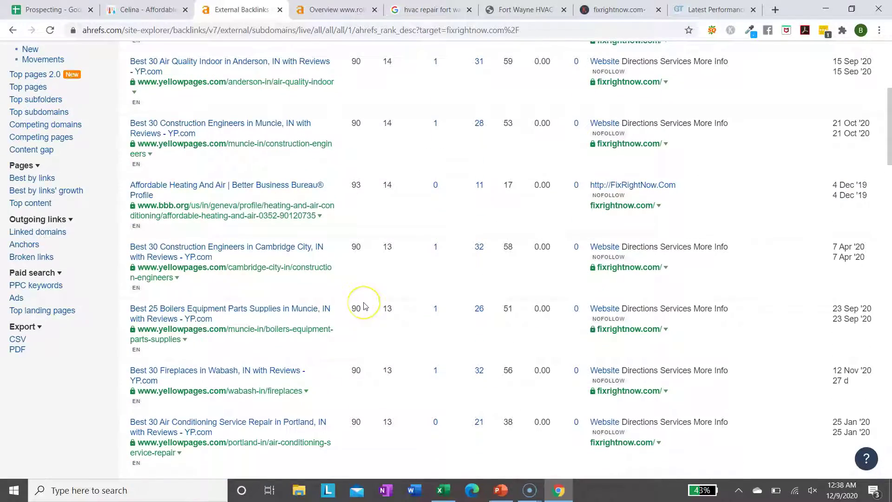
scroll(362, 297, "up", 2)
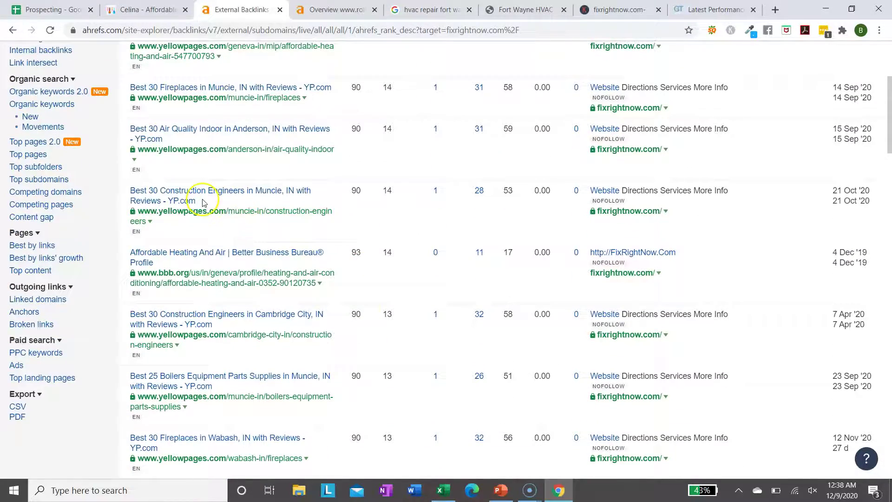
scroll(203, 203, "up", 5)
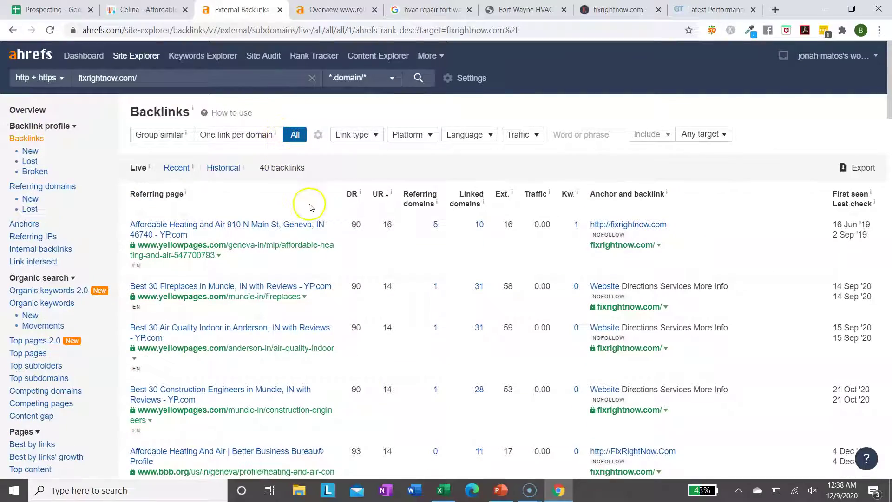
Filter fixrightnow.com's backlinks to dofollow links with one link per domain.
left_click(252, 136)
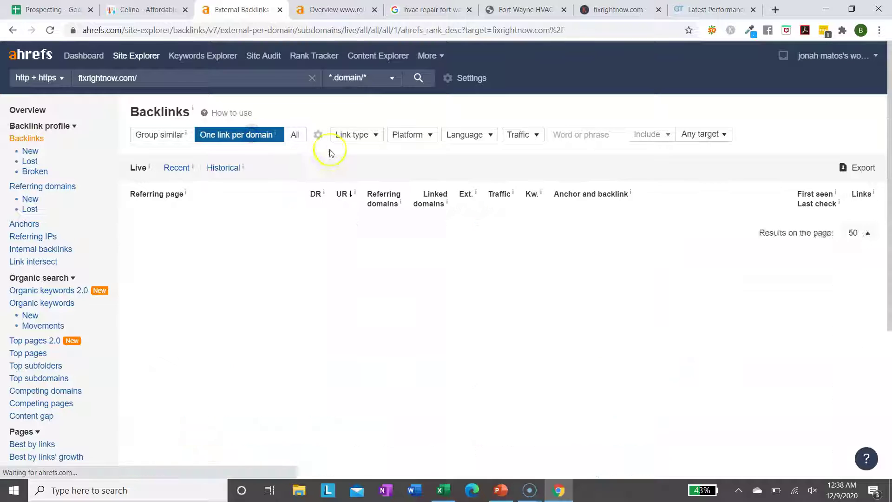
left_click(355, 135)
left_click(366, 168)
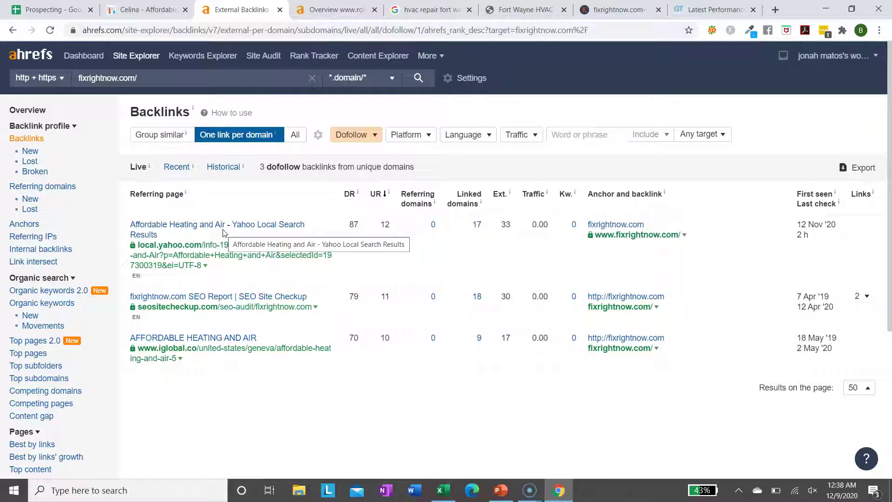
Revisit rolfgriffin.com's Ahrefs overview, the Fort Wayne HVAC repair search results and the header of fixrightnow.com's Celina page.
left_click(336, 9)
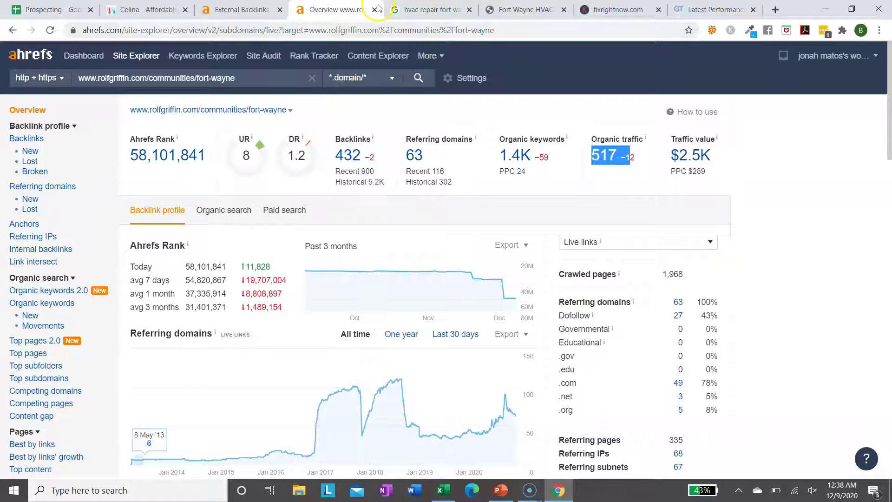
left_click(409, 10)
scroll(428, 199, "up", 12)
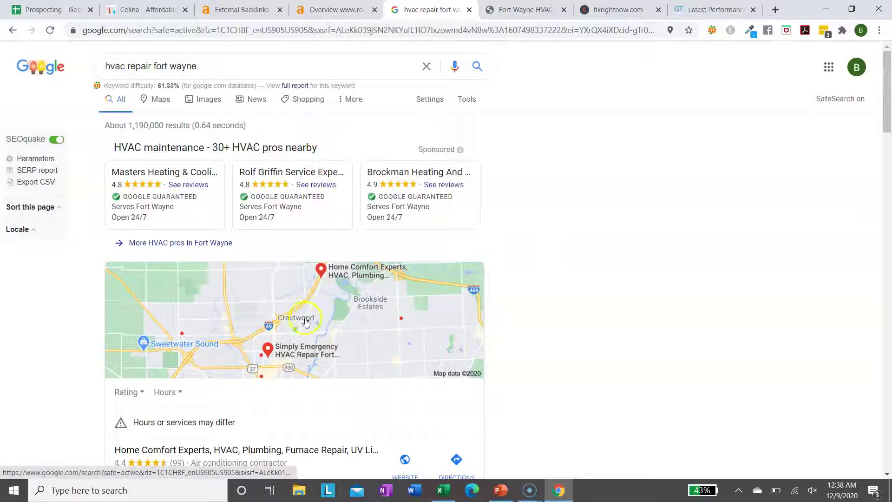
left_click(144, 10)
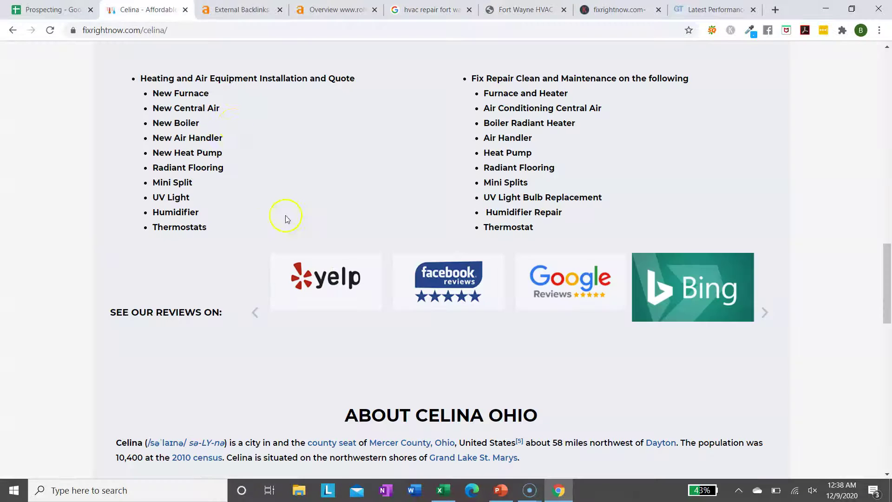
scroll(285, 219, "up", 20)
scroll(286, 219, "down", 2)
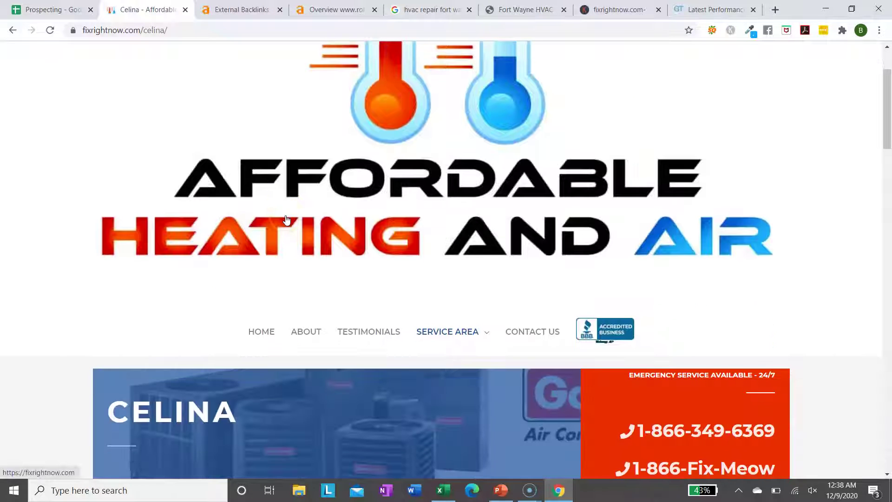
Search Google for "affordable heating and air" and check the local map results for the business.
key("ctrl+5")
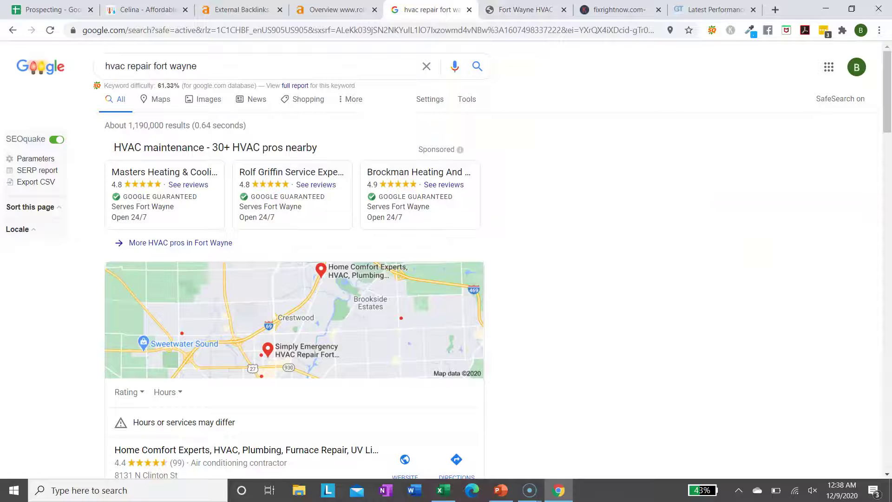
triple_click(320, 70)
type("a")
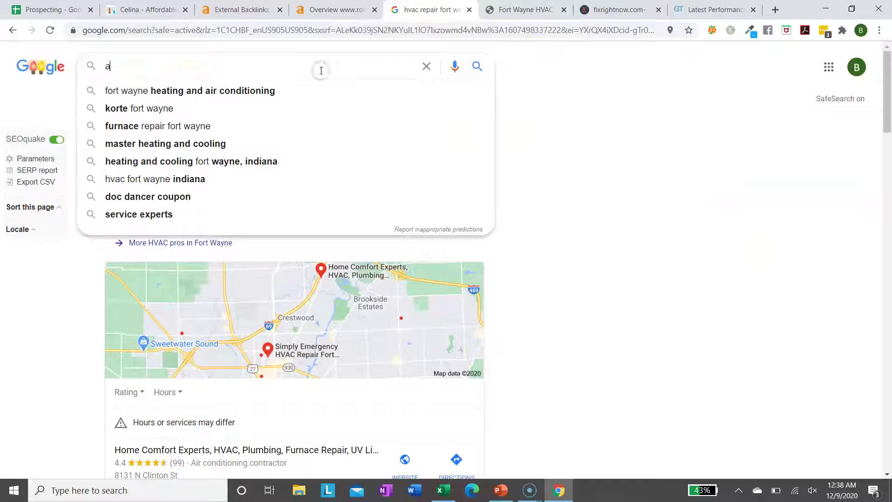
type("ffordable heatin")
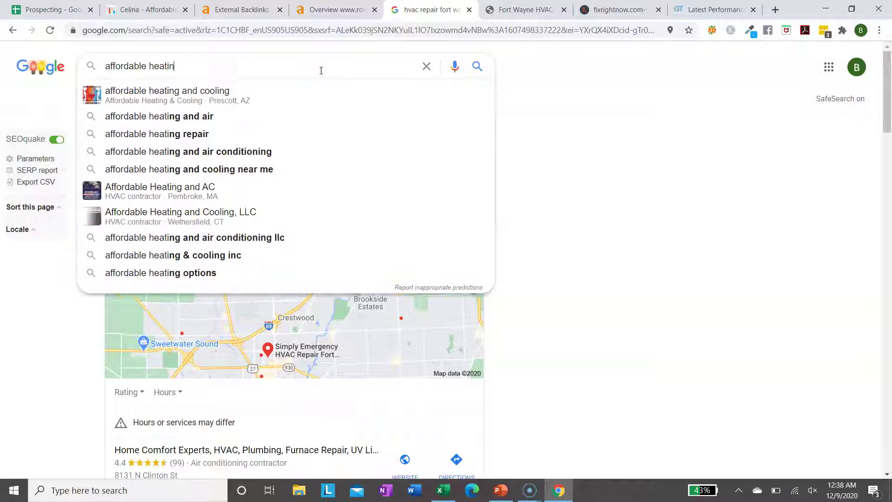
type("g and air")
key("Return")
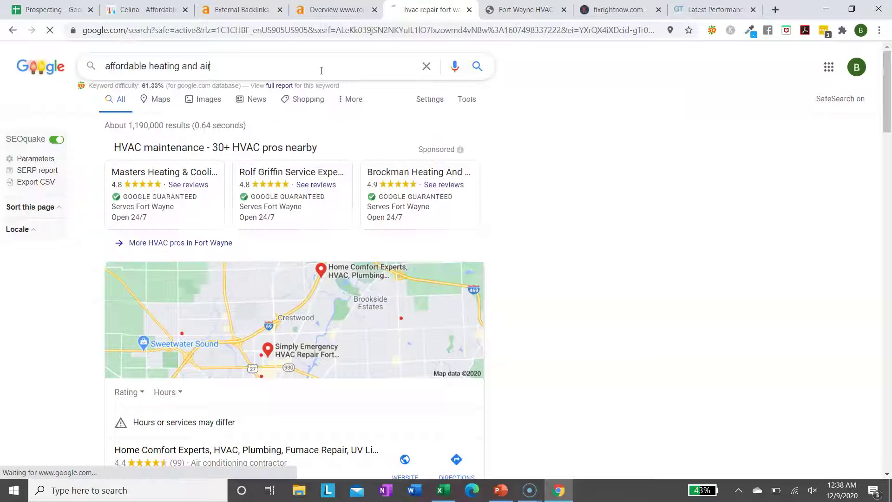
scroll(394, 344, "down", 2)
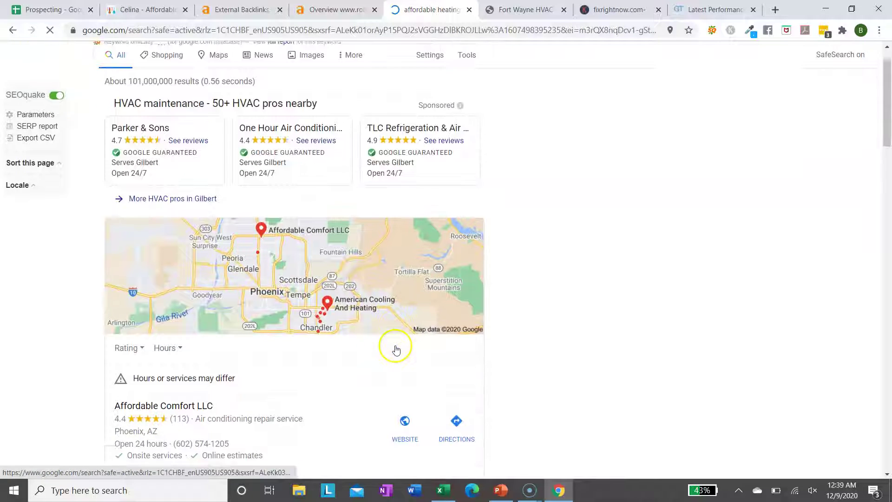
Check the business name on fixrightnow.com and refine the Google search to "affordable heating and air indiana".
left_click(144, 9)
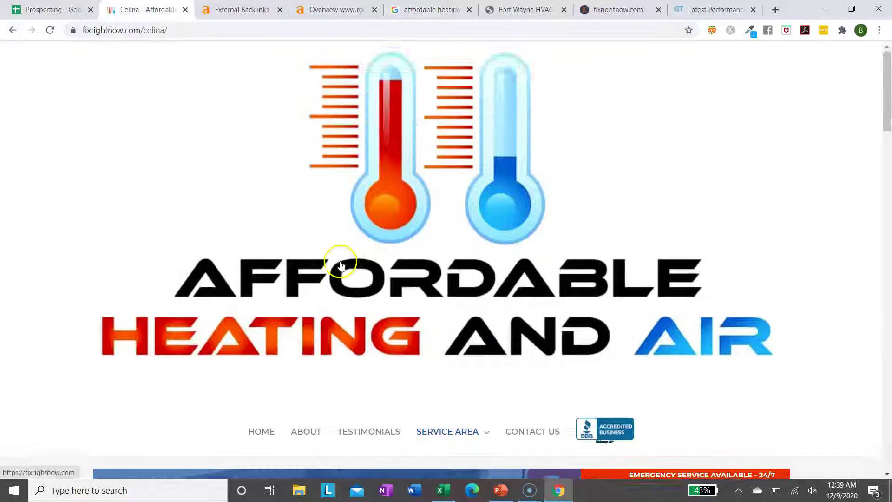
left_click(432, 9)
scroll(308, 93, "up", 2)
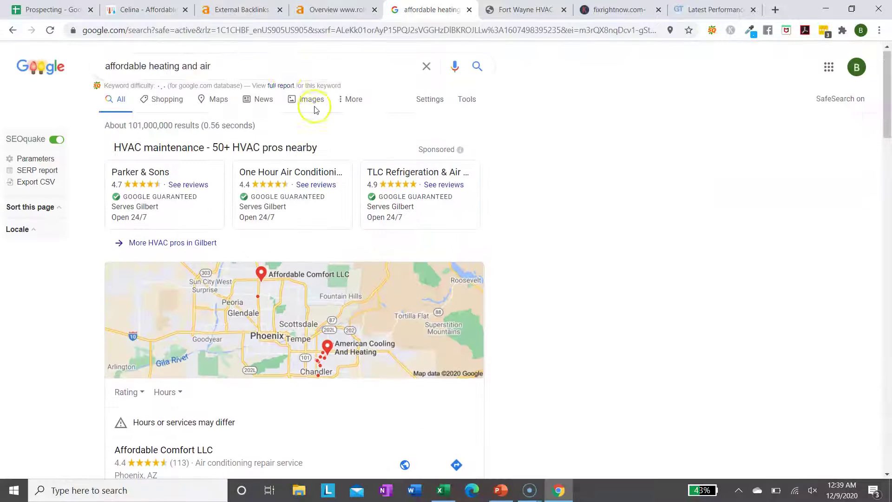
left_click(284, 70)
type("india")
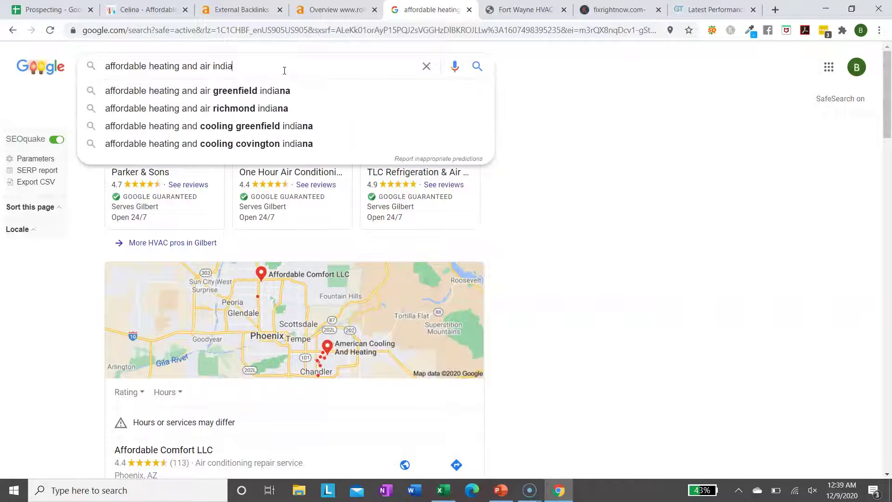
key("Return")
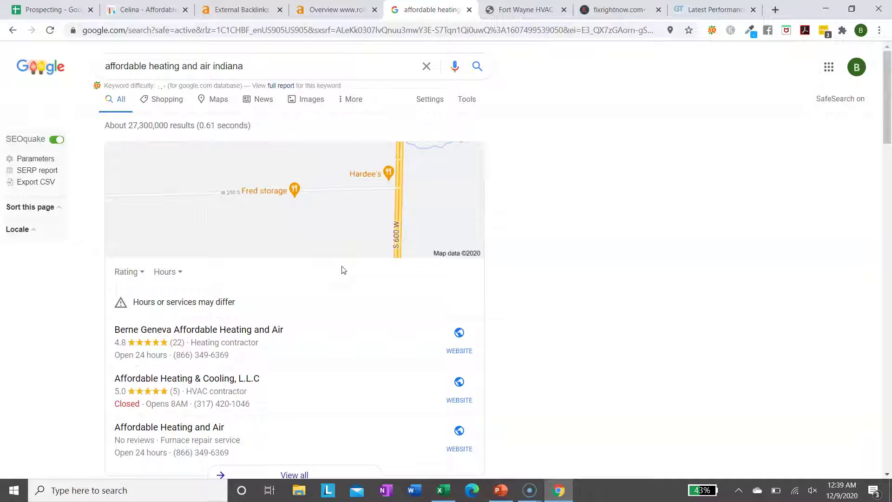
scroll(344, 270, "down", 1)
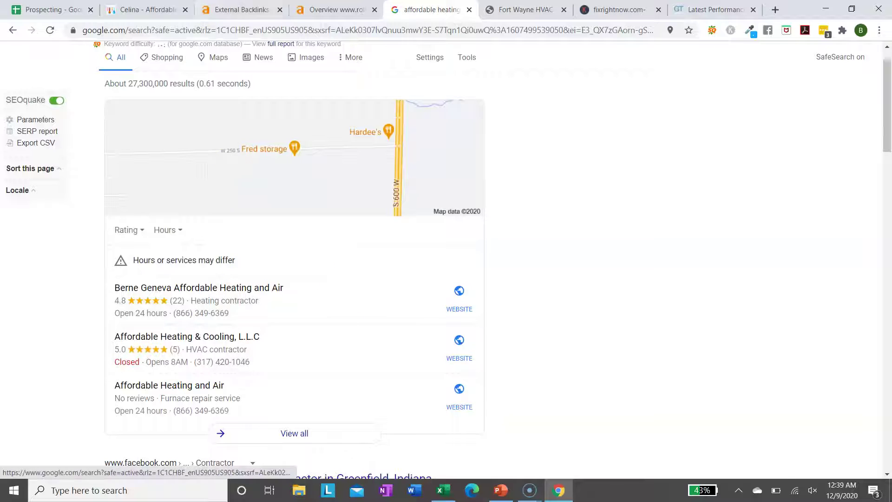
Compare the business name and phone number on fixrightnow.com's Celina page with the Indiana local listings on Google.
left_click(147, 9)
scroll(263, 138, "down", 2)
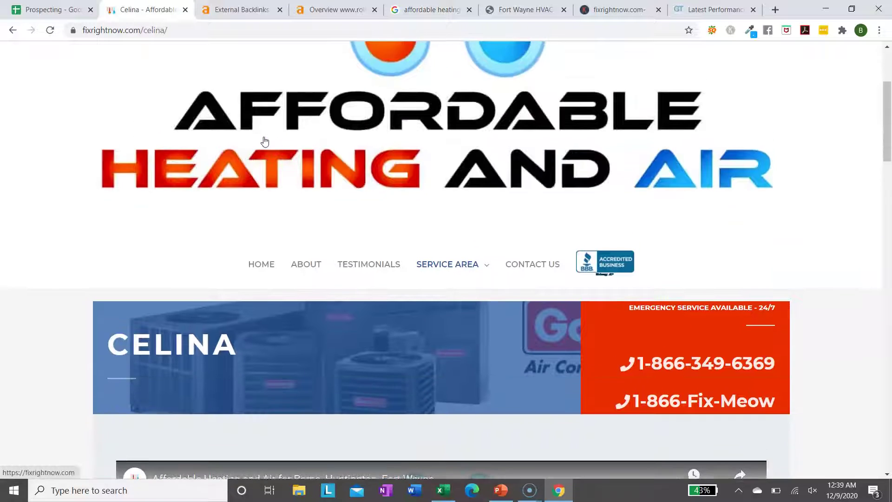
scroll(265, 141, "down", 1)
scroll(264, 141, "up", 5)
left_click(432, 9)
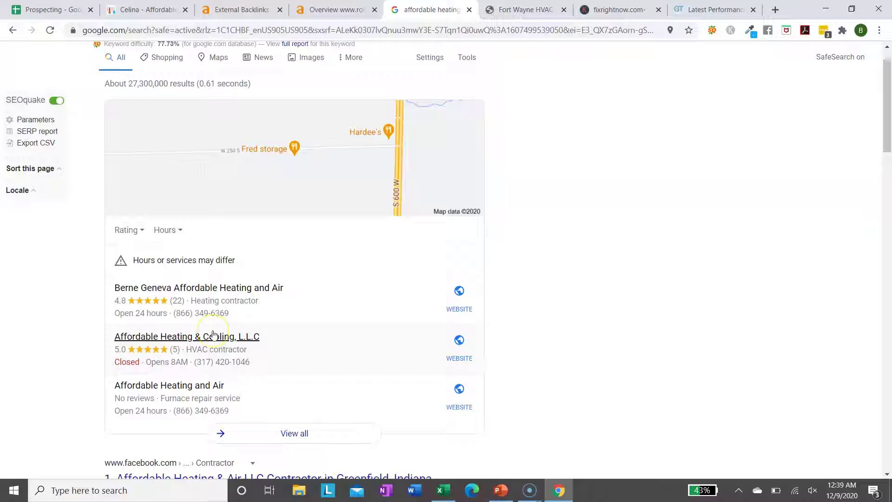
scroll(404, 150, "up", 1)
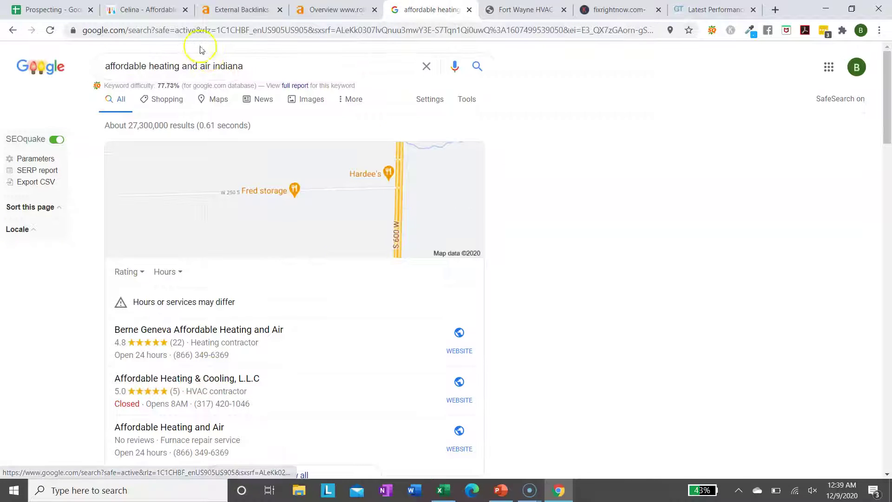
Return to the "hvac repair fort wayne" results and review the businesses in the local map listings.
left_click(12, 32)
left_click(12, 32)
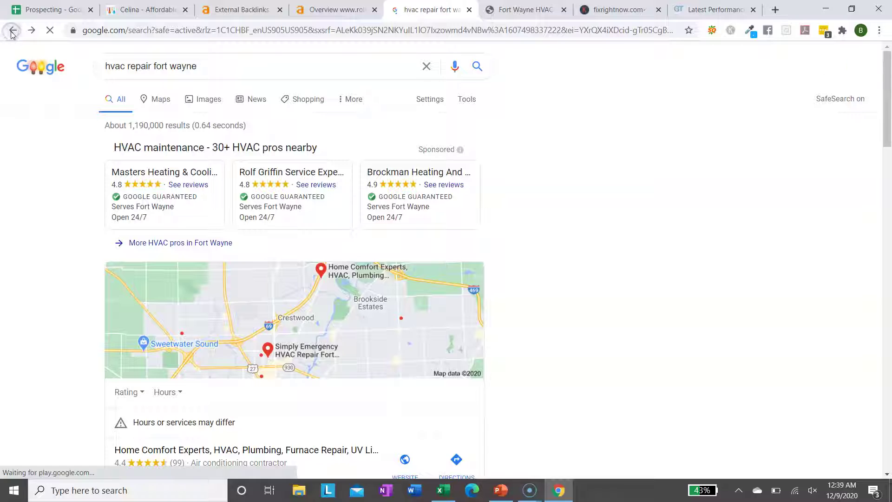
scroll(291, 335, "down", 1)
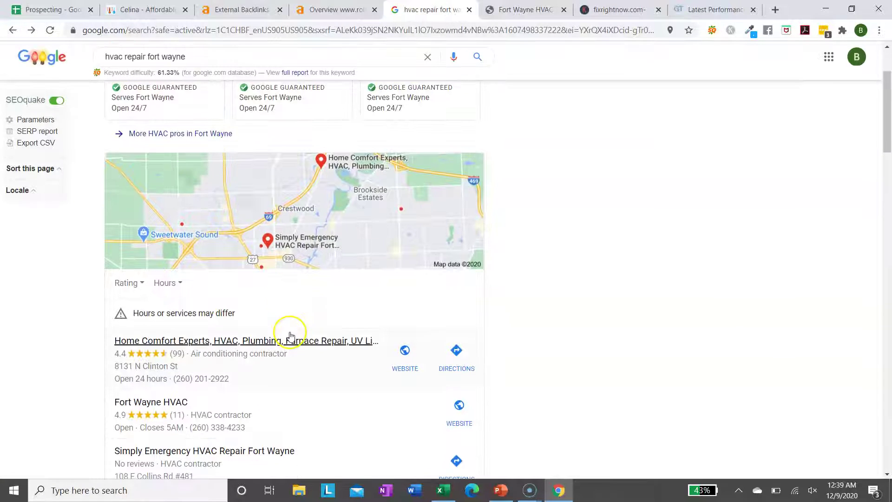
scroll(165, 256, "down", 2)
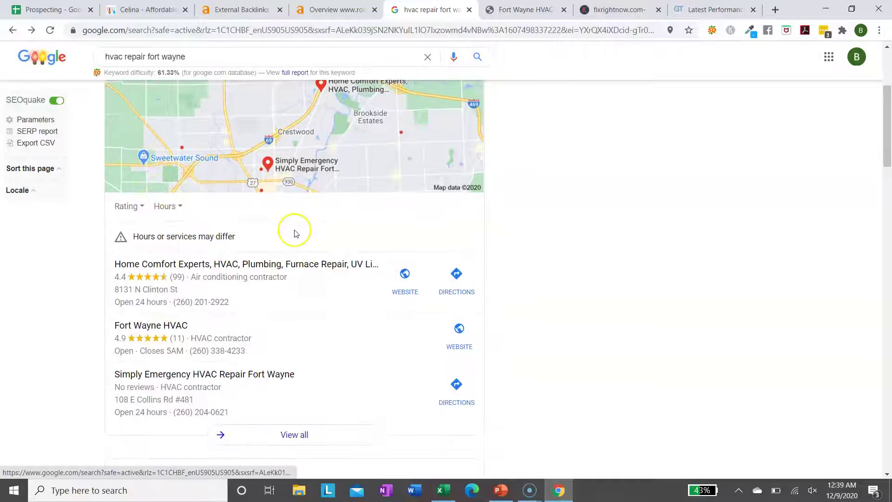
scroll(149, 233, "up", 4)
scroll(273, 294, "down", 7)
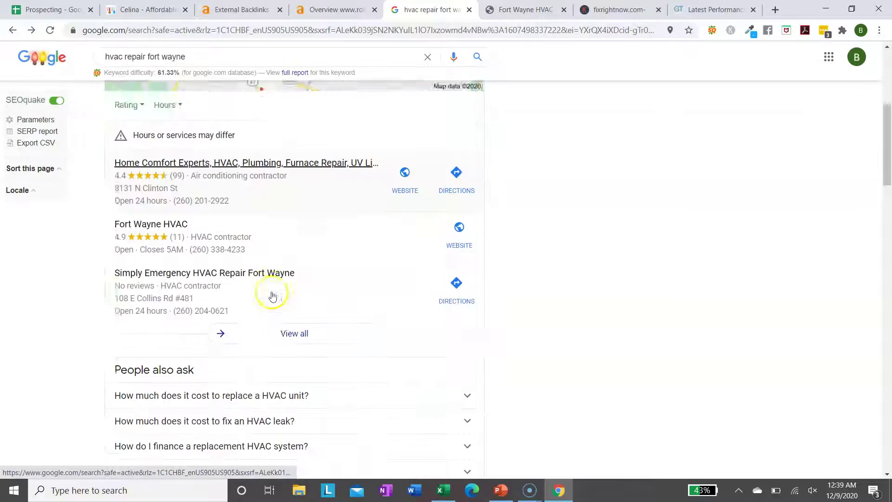
scroll(222, 196, "up", 2)
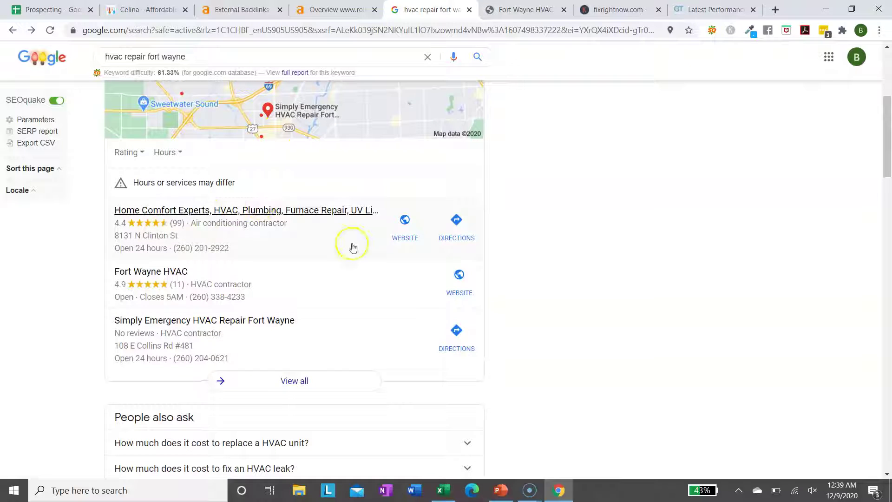
Open the Home Comfort Experts listing and review its address, contact details, reviews, photos and website link.
left_click(276, 244)
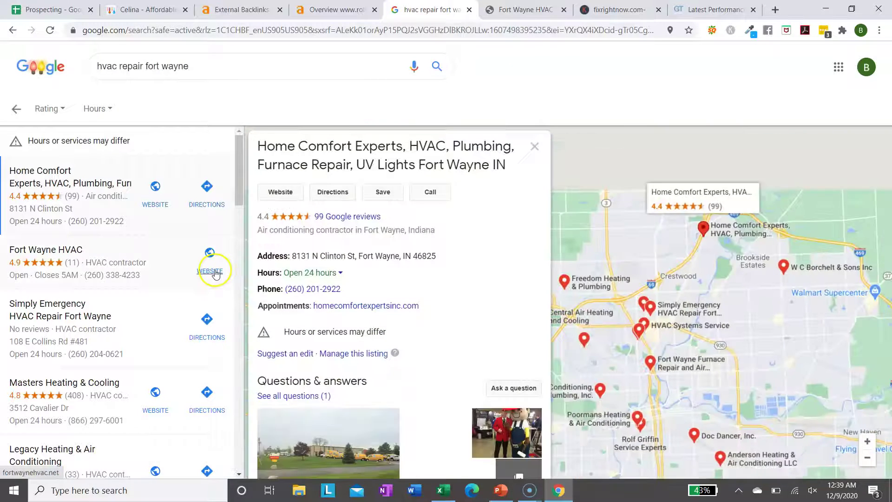
scroll(418, 251, "down", 2)
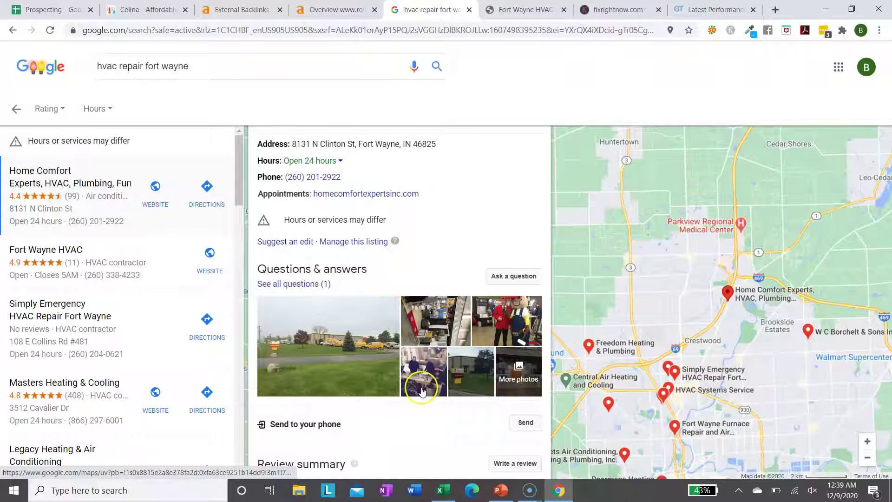
scroll(467, 249, "up", 2)
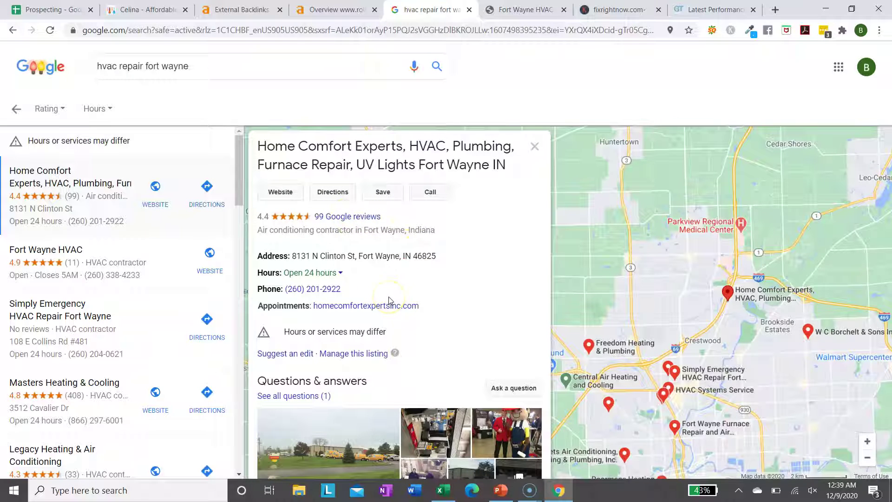
Search Google in a new tab for "citations list by category" and open Whitespark's Best Citations by Category page.
left_click(772, 9)
type("cita")
key("Return")
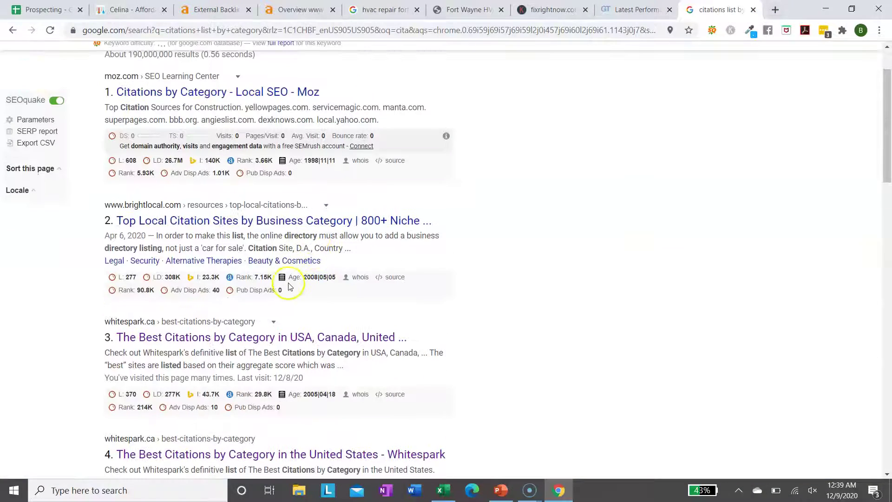
scroll(288, 285, "down", 1)
left_click(275, 254)
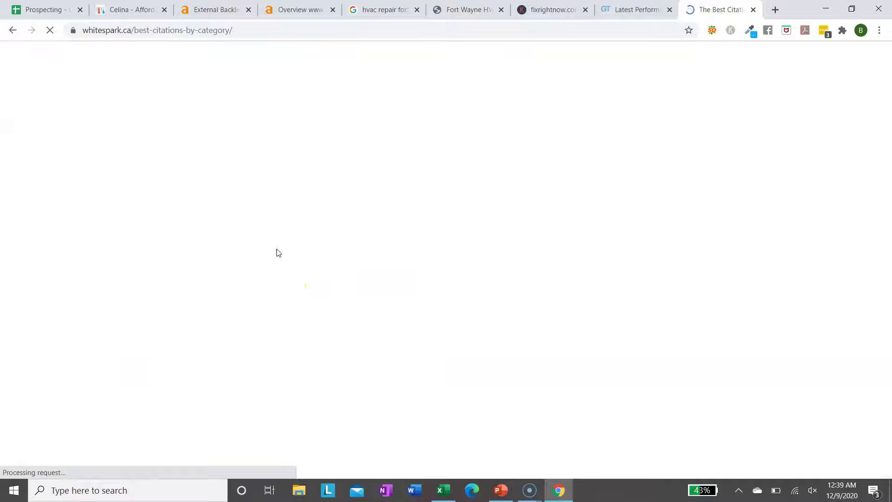
Open Whitespark's United States citations list and clear the old search term from the in-page text search.
scroll(286, 340, "down", 4)
left_click(198, 357)
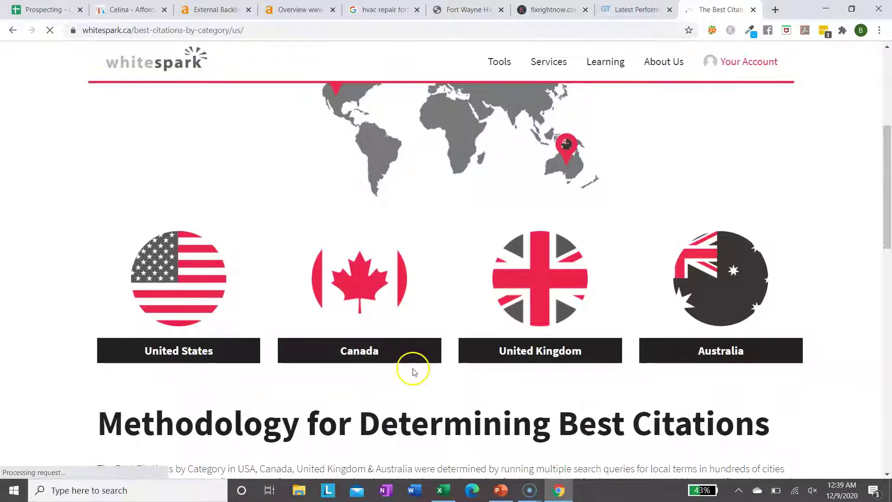
scroll(523, 398, "down", 5)
key("ctrl+f")
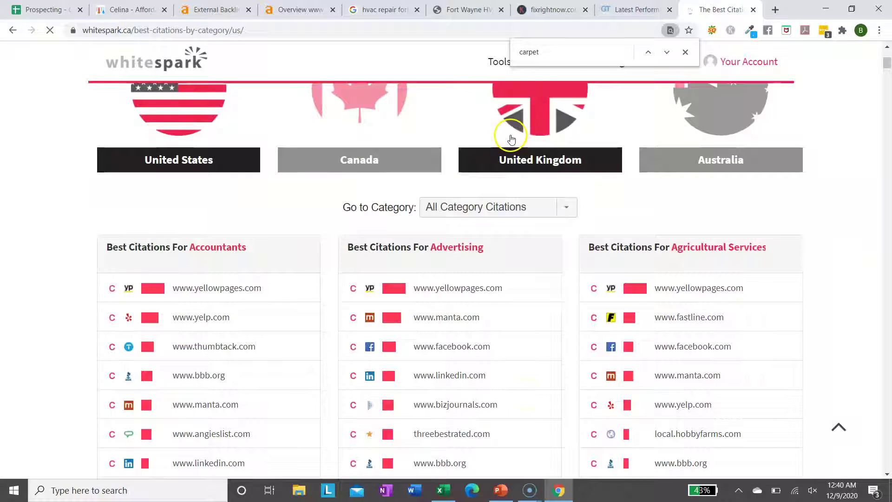
left_click(560, 61)
key("BackSpace")
Look through the United States citation lists by category, examining the directory sites recommended for each business type.
scroll(604, 146, "down", 4)
scroll(442, 256, "down", 3)
scroll(467, 276, "down", 3)
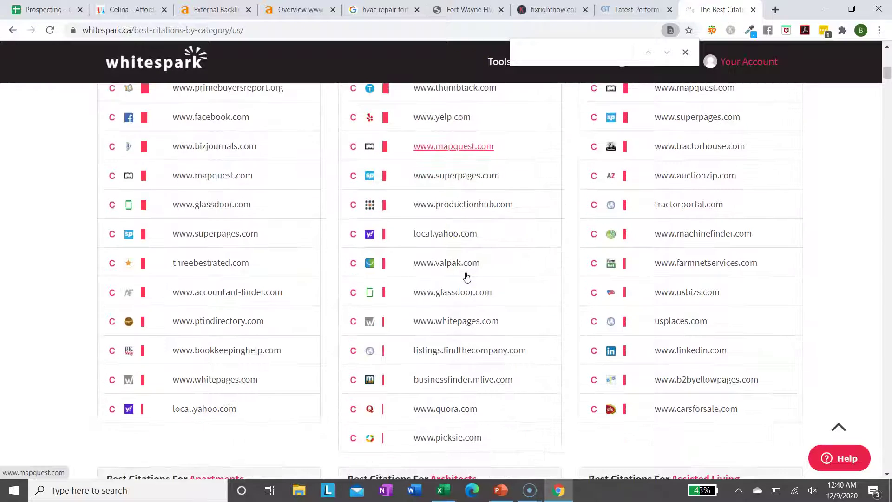
scroll(465, 278, "up", 2)
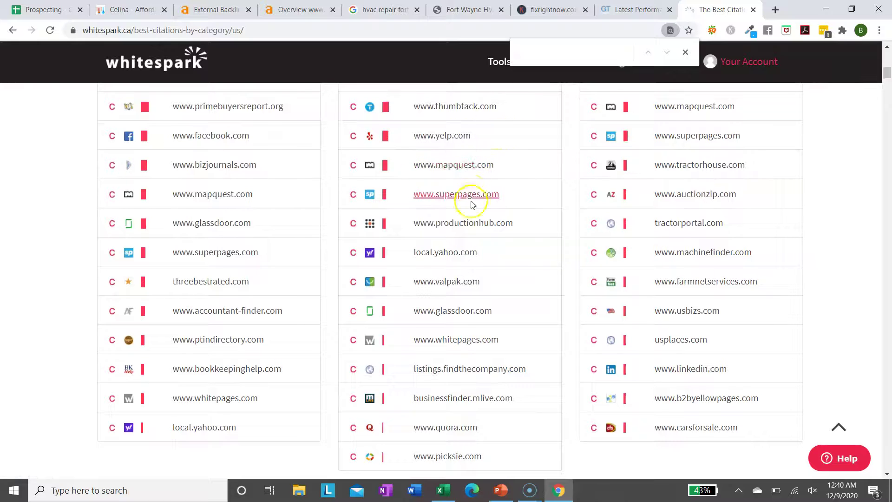
scroll(472, 194, "down", 1)
scroll(473, 194, "down", 7)
scroll(473, 194, "down", 5)
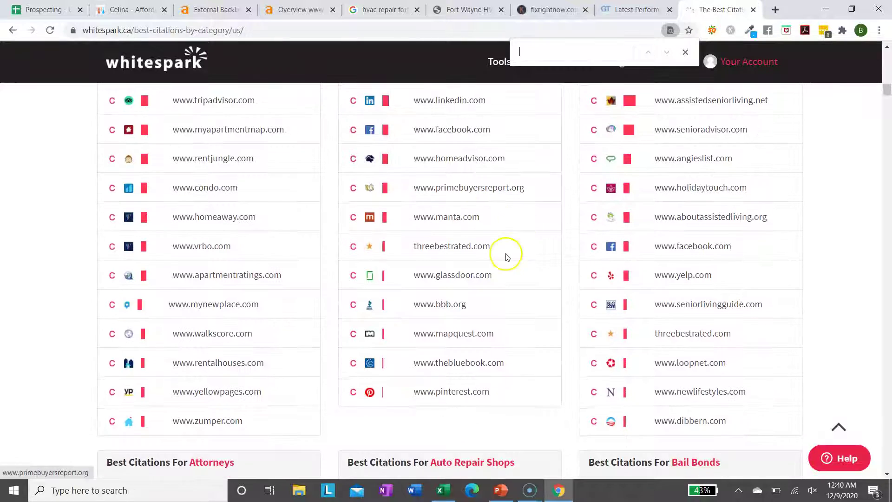
scroll(479, 292, "down", 6)
scroll(479, 292, "down", 4)
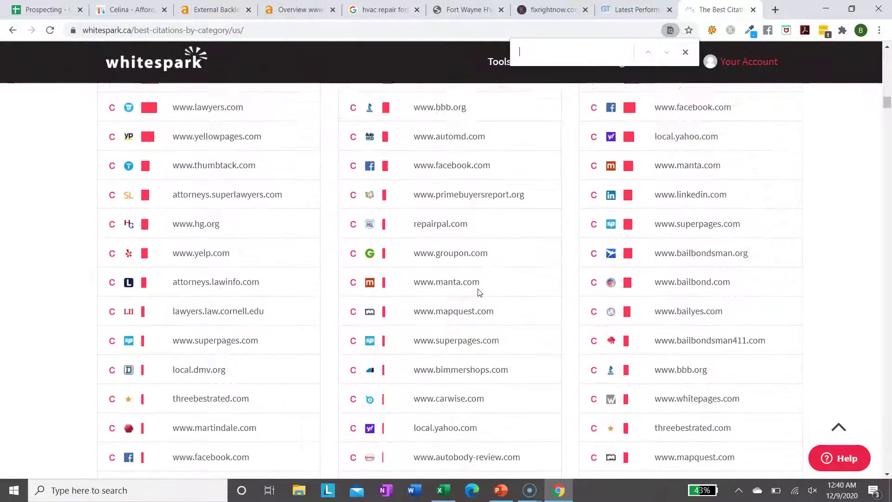
Return to the Google results for "hvac repair fort wayne" and look through the full list of local HVAC business listings.
left_click(383, 9)
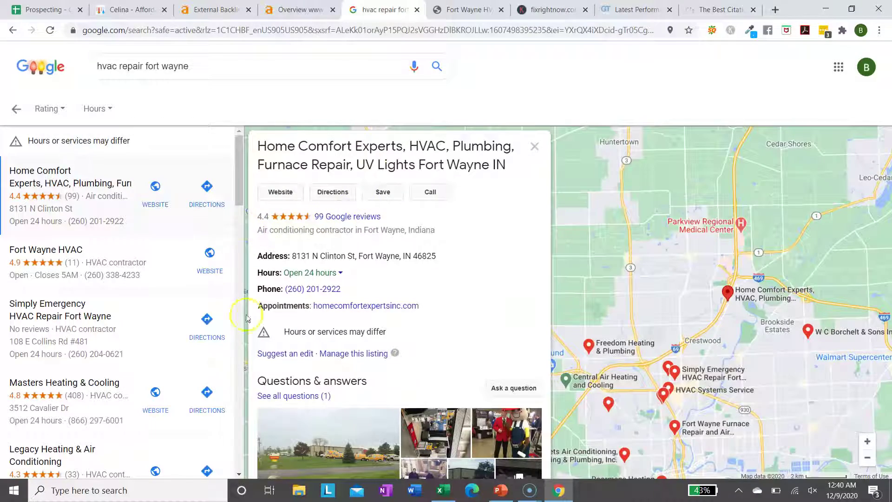
scroll(186, 349, "down", 2)
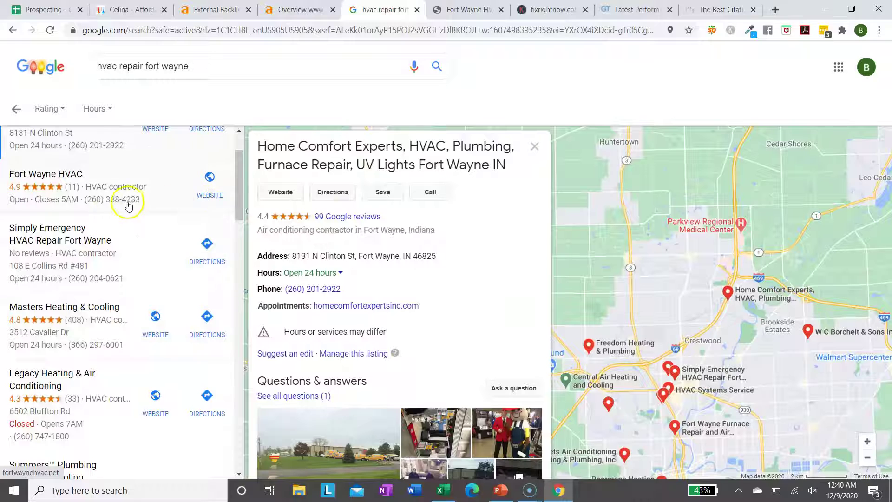
scroll(132, 233, "up", 2)
scroll(139, 242, "down", 15)
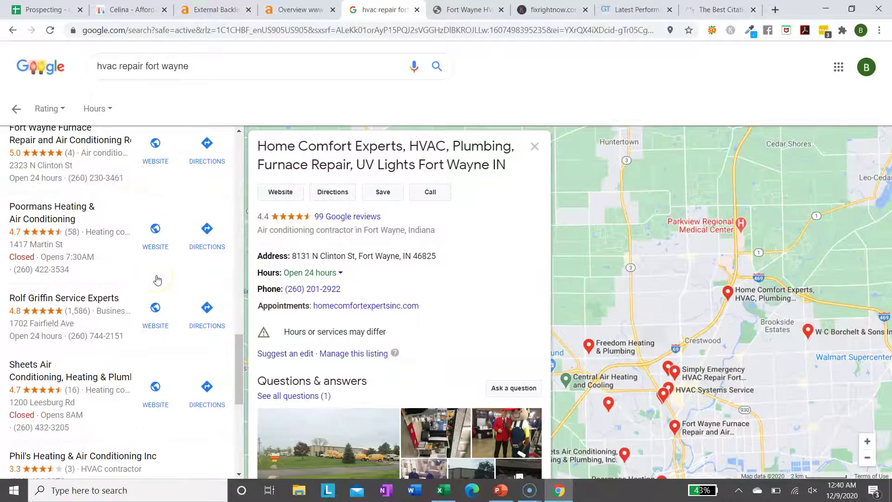
scroll(158, 280, "down", 8)
scroll(144, 265, "up", 20)
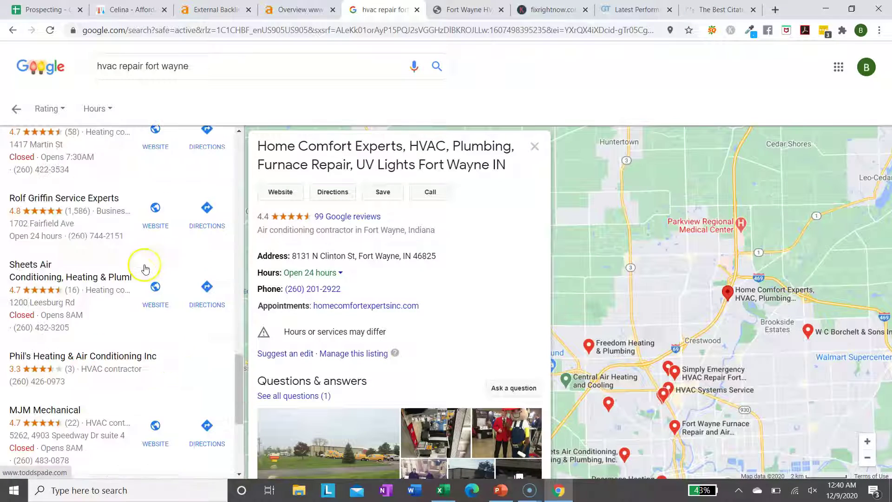
Reopen the Home Comfort Experts listing from the main search results and inspect its business categories with the GMBspy extension.
left_click(12, 110)
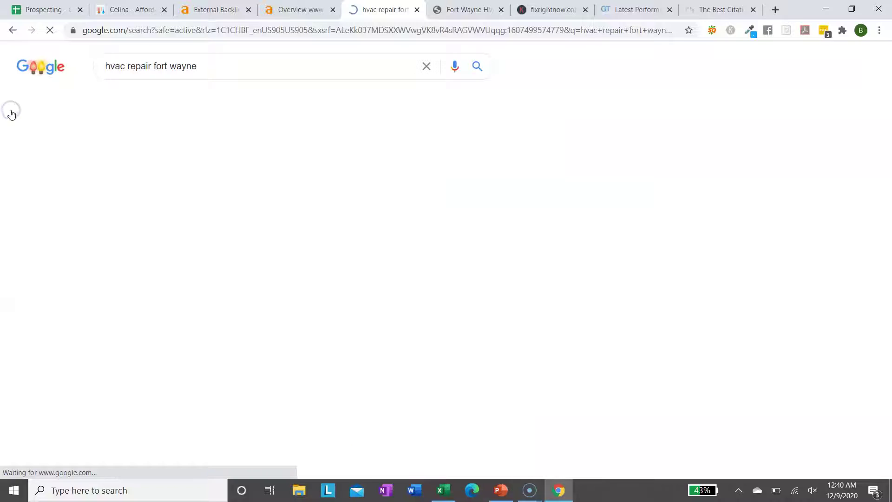
scroll(206, 319, "down", 2)
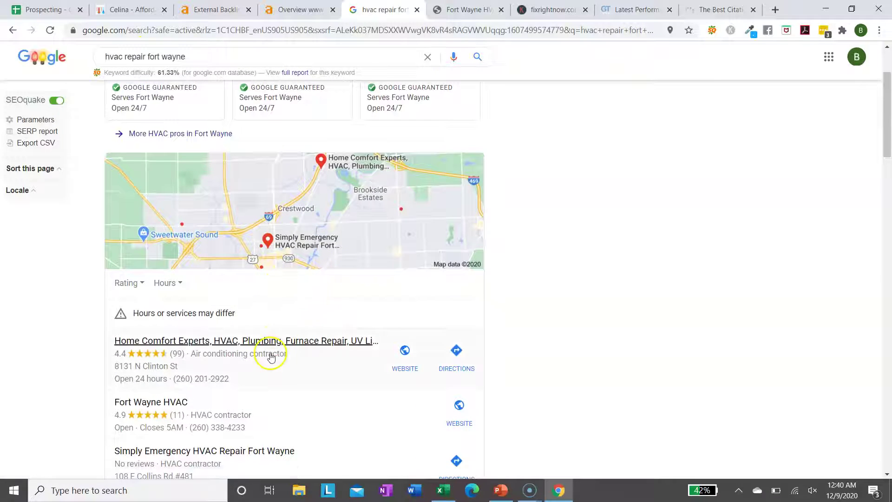
left_click(266, 341)
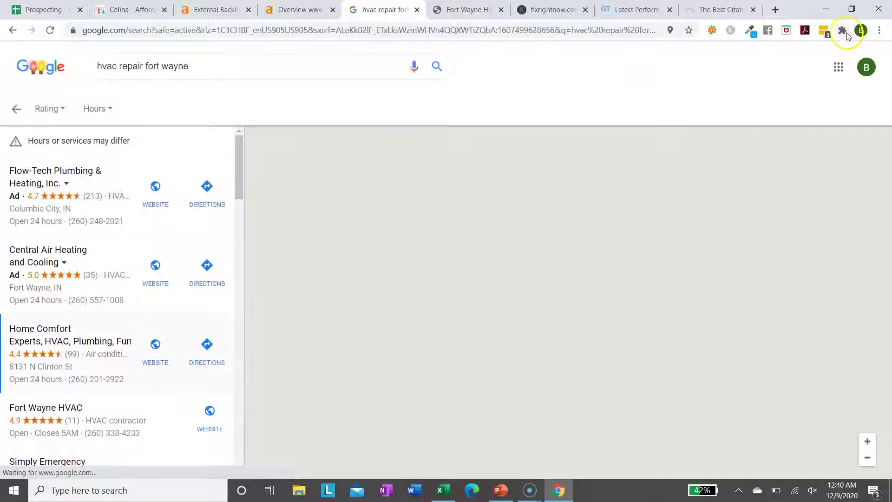
left_click(843, 31)
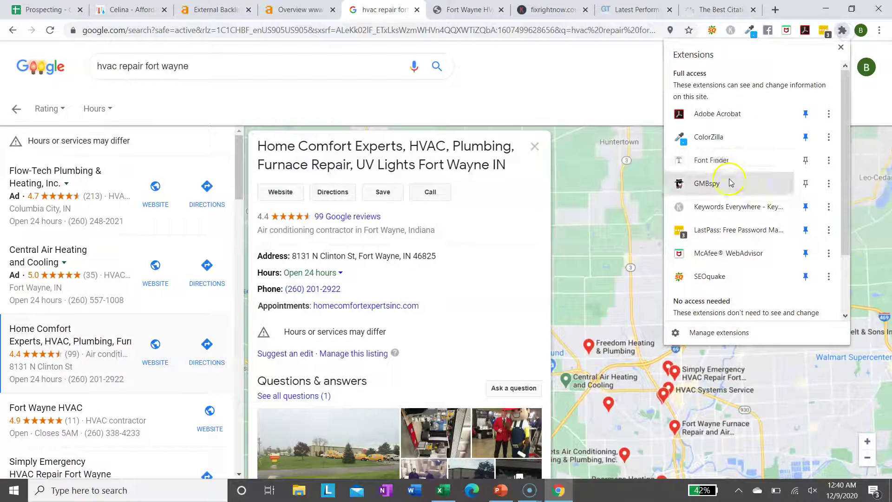
left_click(728, 183)
left_click(754, 160)
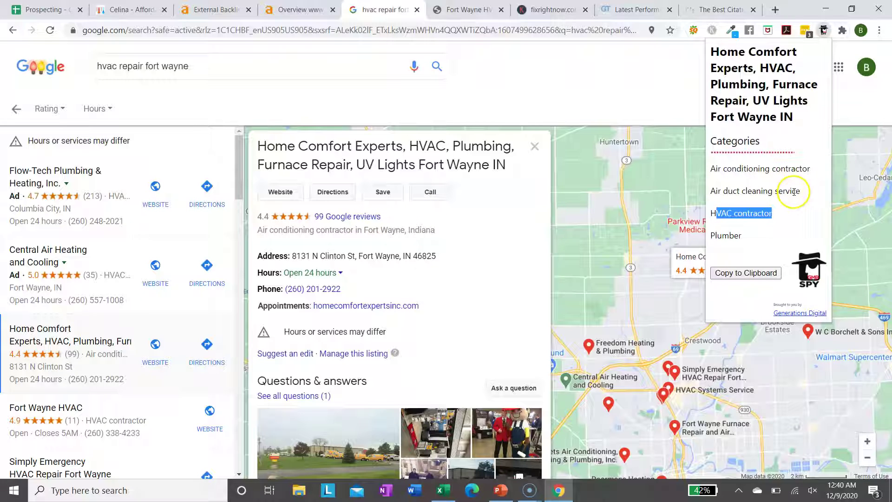
left_click_drag(805, 197, 746, 195)
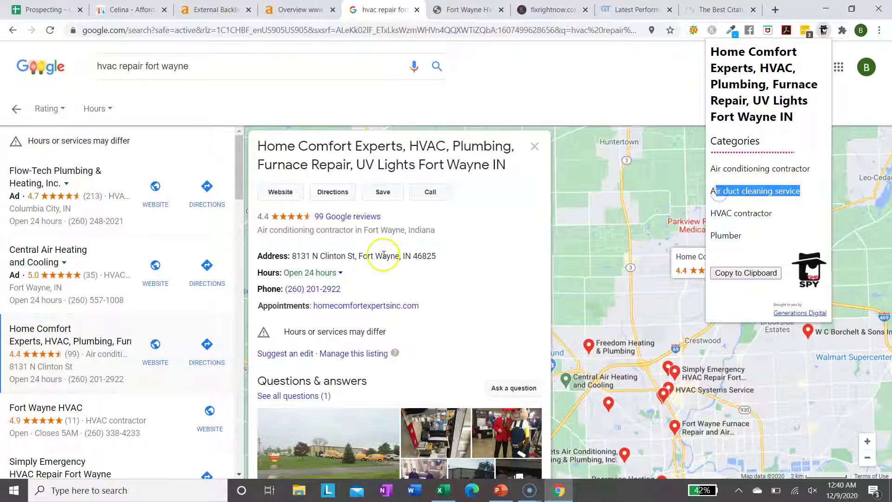
Open the Simply Emergency HVAC Repair Fort Wayne listing and check its business categories with GMBspy.
scroll(93, 381, "down", 2)
left_click(142, 360)
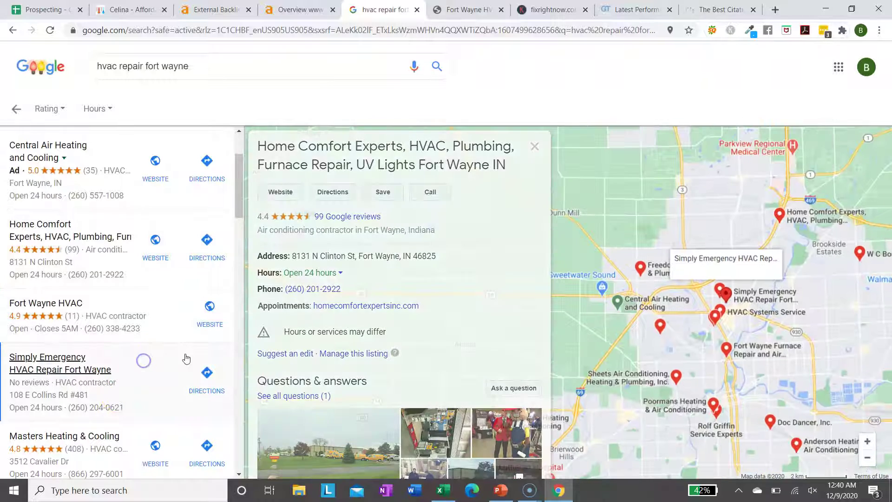
left_click(842, 33)
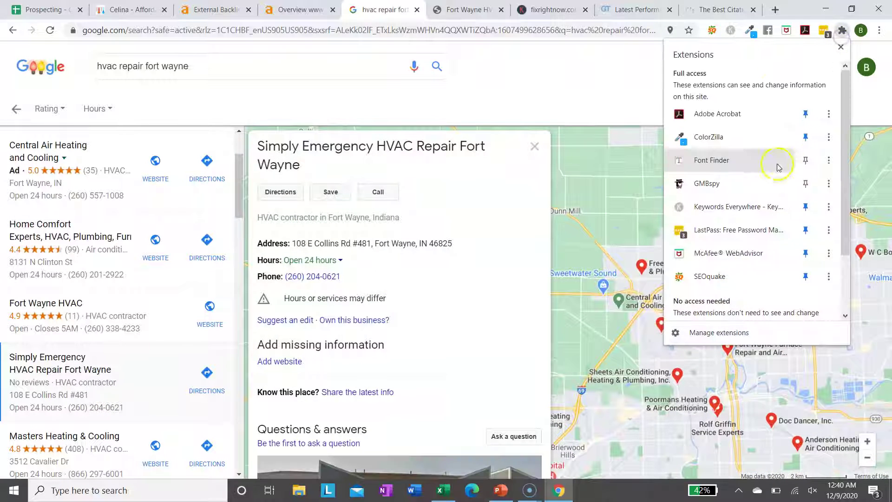
left_click(766, 181)
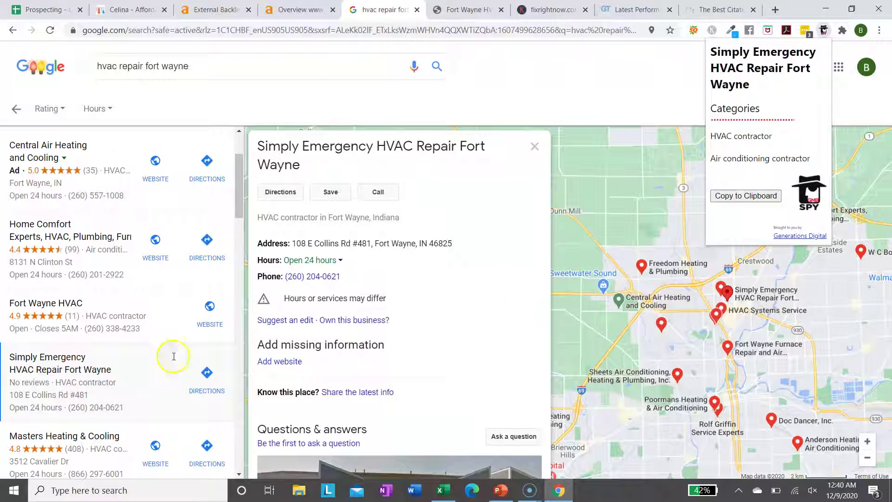
Review the rest of the Simply Emergency HVAC Repair listing, including its web results and contact details.
scroll(121, 369, "down", 5)
scroll(307, 285, "down", 1)
scroll(310, 289, "down", 10)
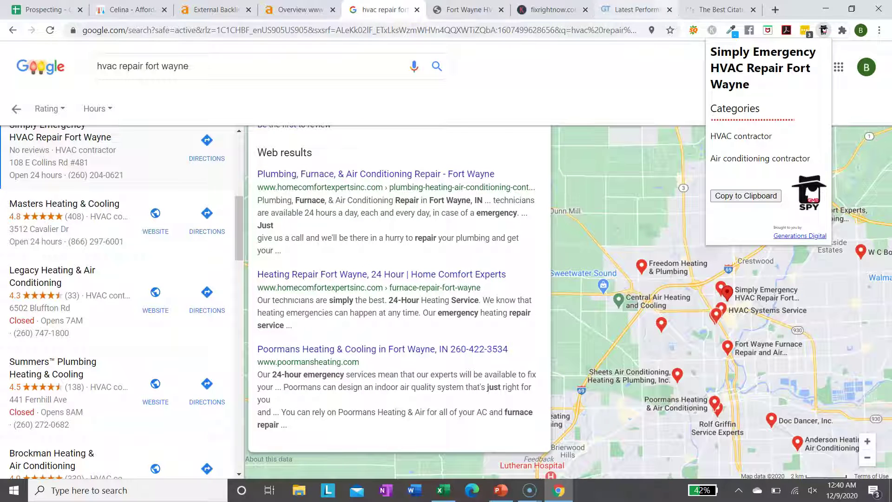
scroll(335, 205, "up", 6)
scroll(307, 223, "up", 5)
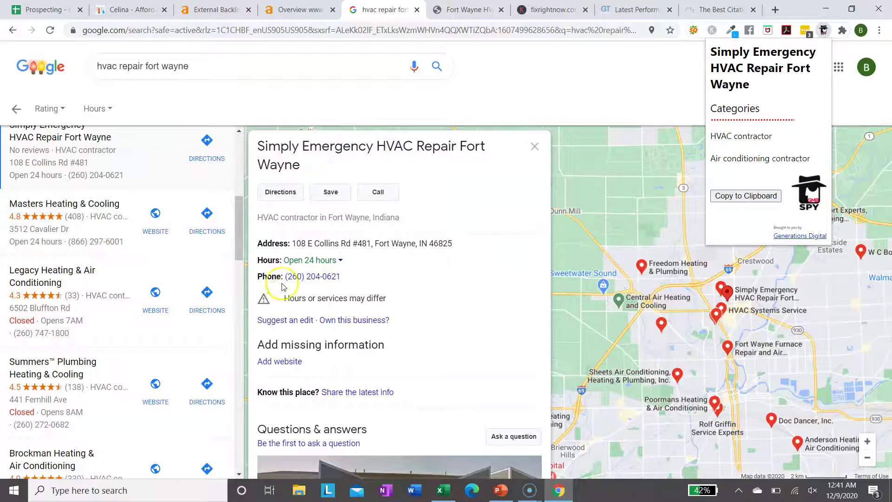
Switch to fixrightnow.com's Celina page and examine its content, footer contact details, service area links and embedded map.
left_click(130, 9)
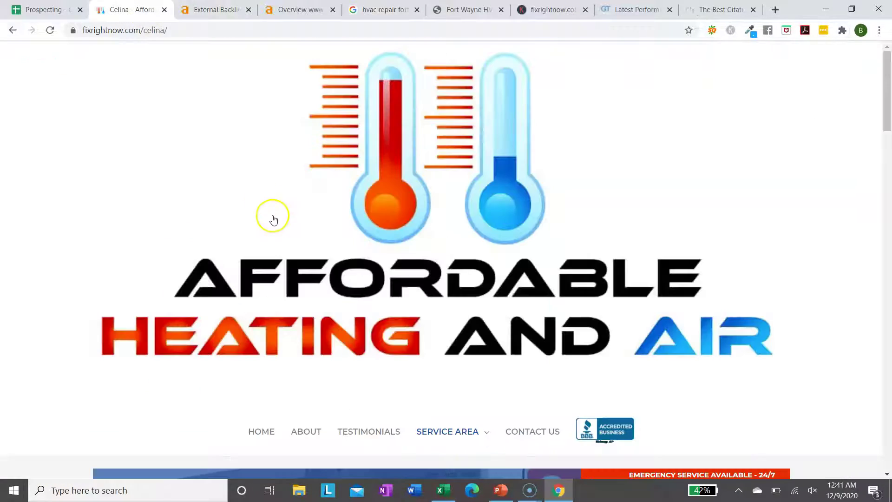
scroll(272, 215, "down", 20)
scroll(274, 219, "down", 10)
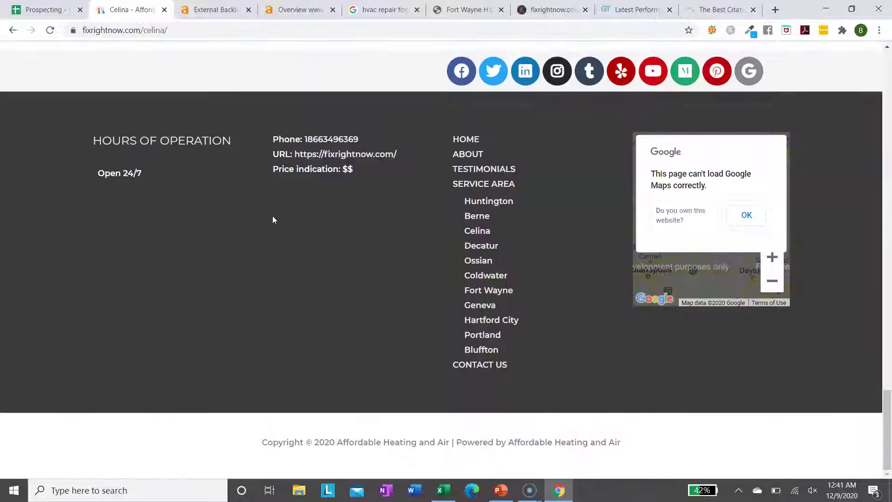
scroll(275, 219, "up", 20)
scroll(275, 219, "down", 4)
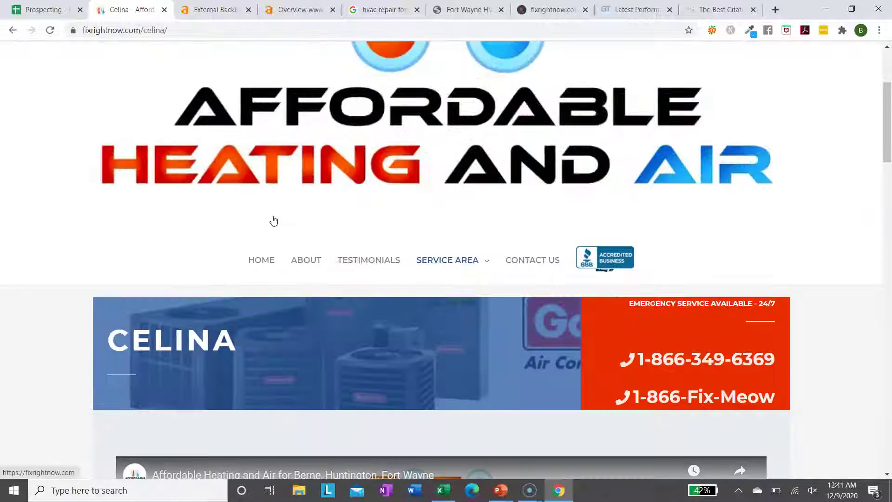
Open the fixrightnow.com home page and review its quote form, About Us text and technician qualifications.
left_click(263, 263)
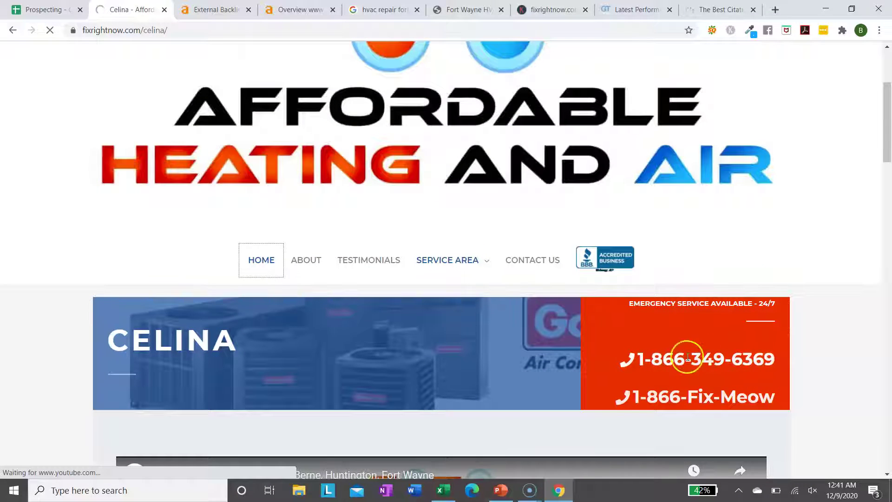
scroll(618, 404, "down", 3)
scroll(619, 404, "down", 5)
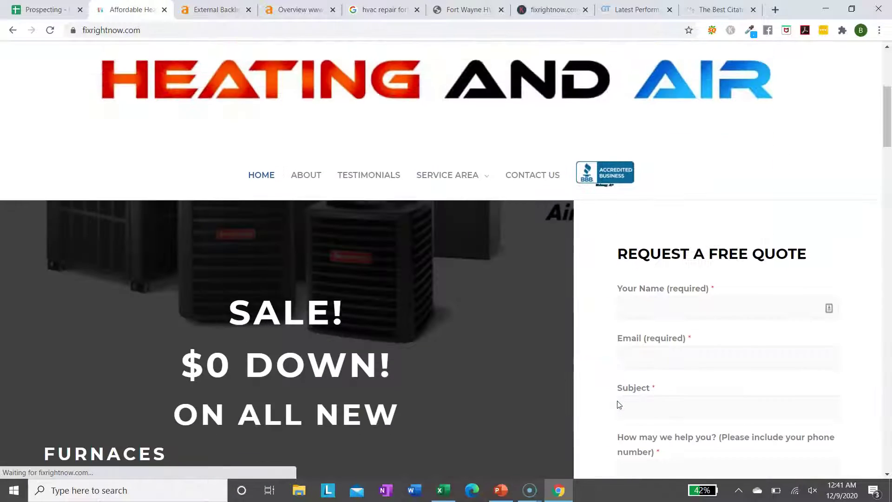
scroll(619, 405, "down", 20)
scroll(618, 404, "up", 15)
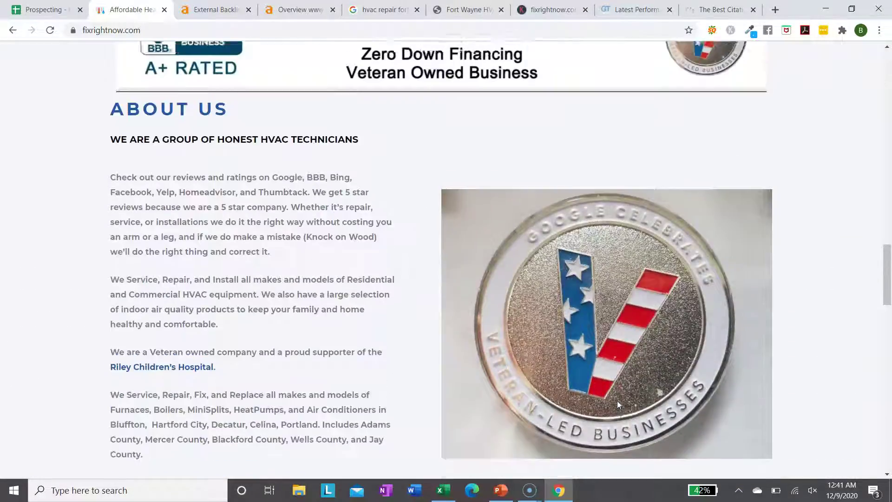
scroll(618, 400, "up", 2)
scroll(338, 398, "down", 7)
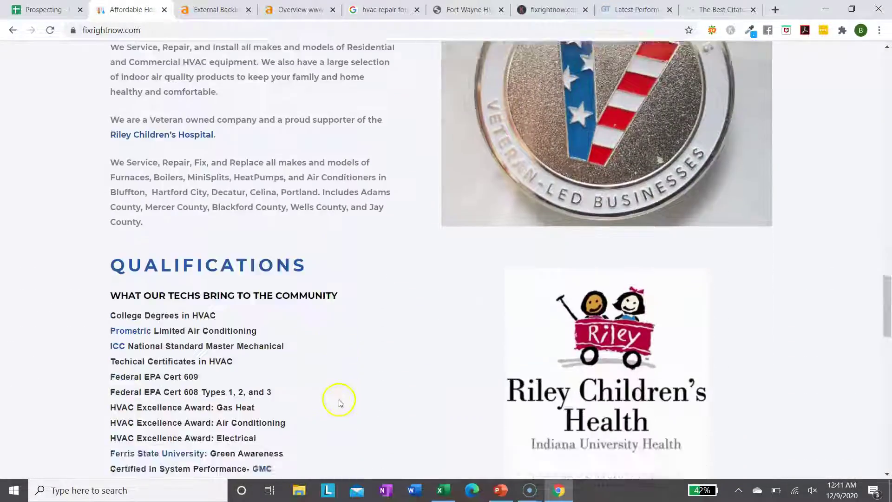
scroll(339, 403, "down", 3)
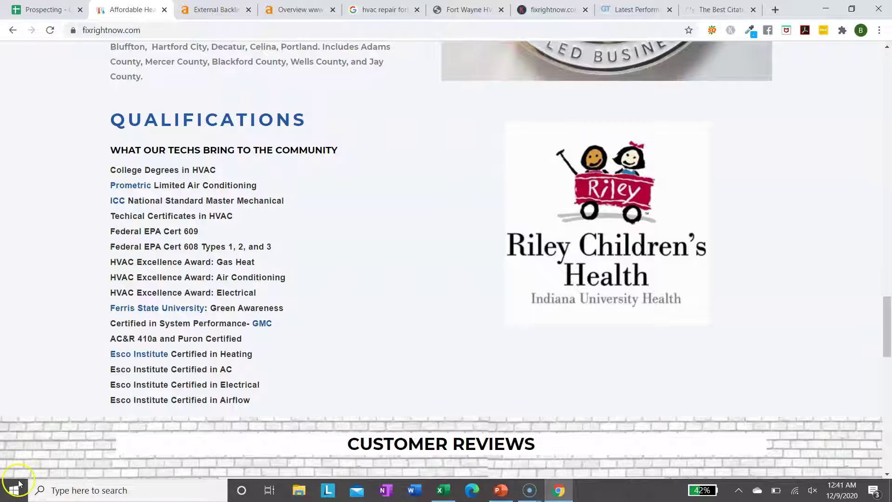